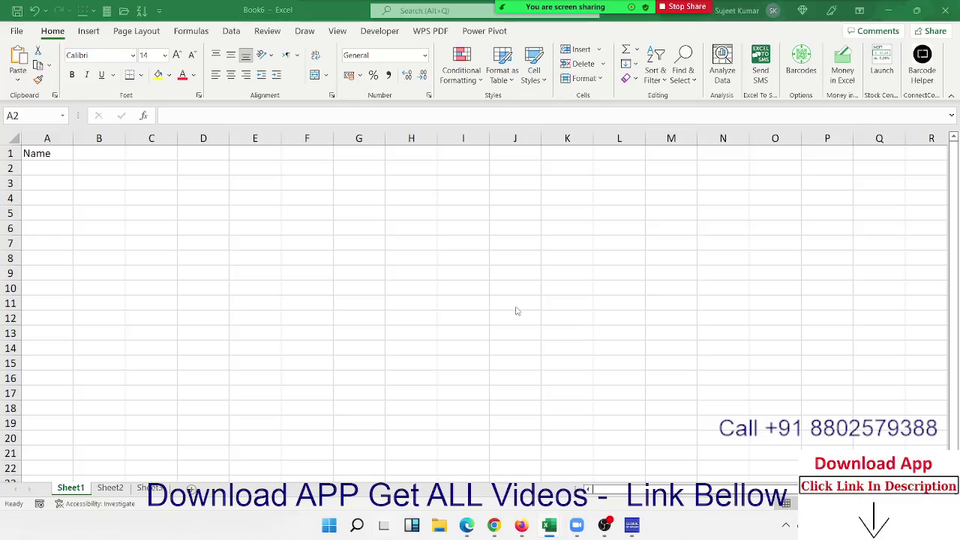
Enter =RANDBETWEEN(10,90) in cell A2
left_click(66, 170)
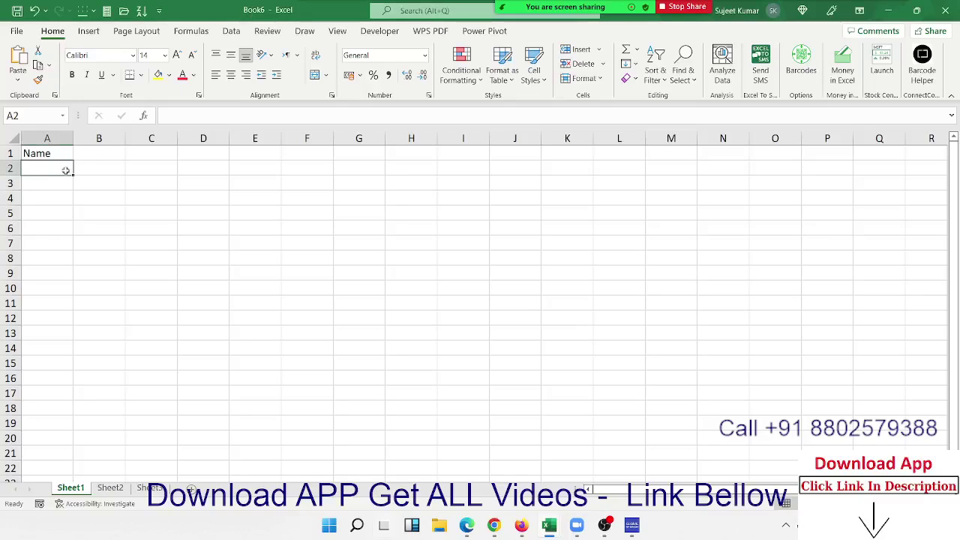
type("=ra")
key("Down")
key("Down")
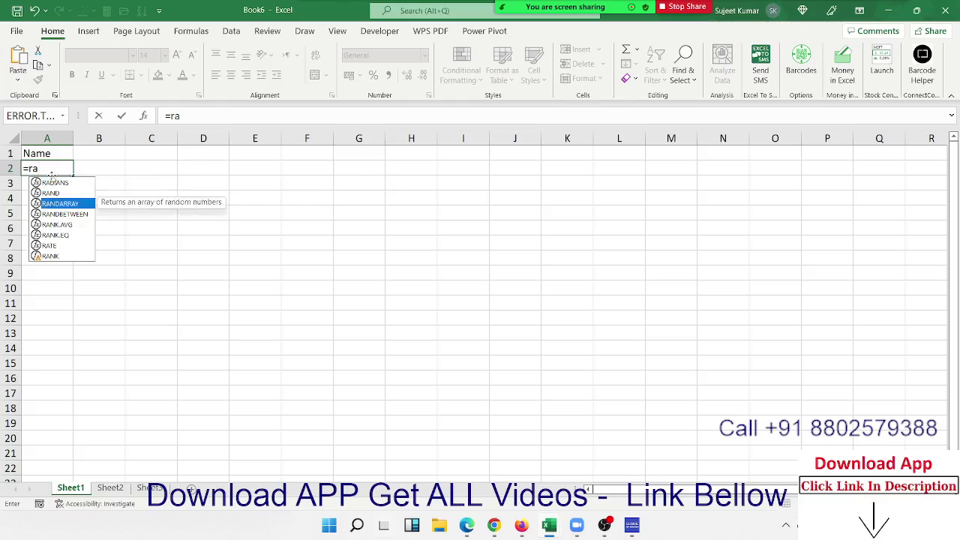
key("Down")
key("Tab")
type("10,")
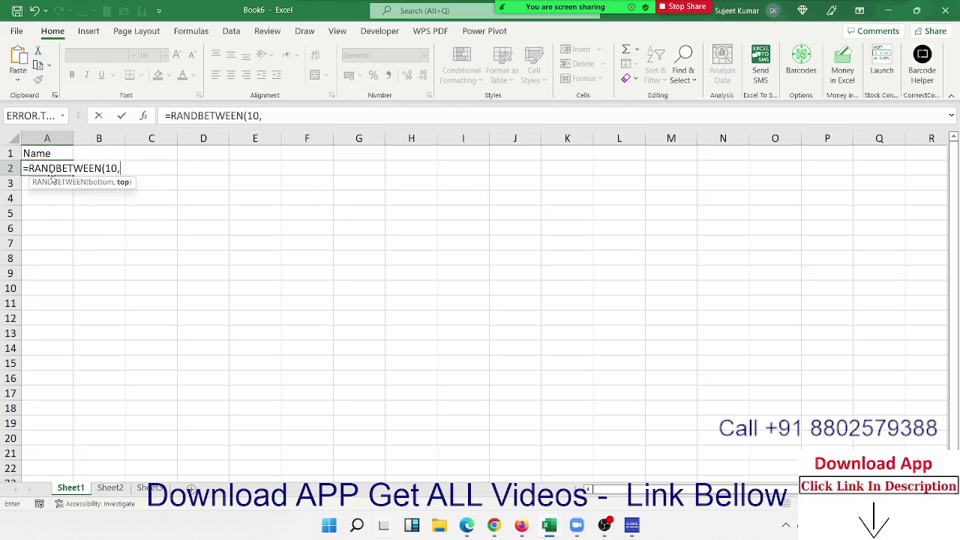
type("9")
type("0")
key("Return")
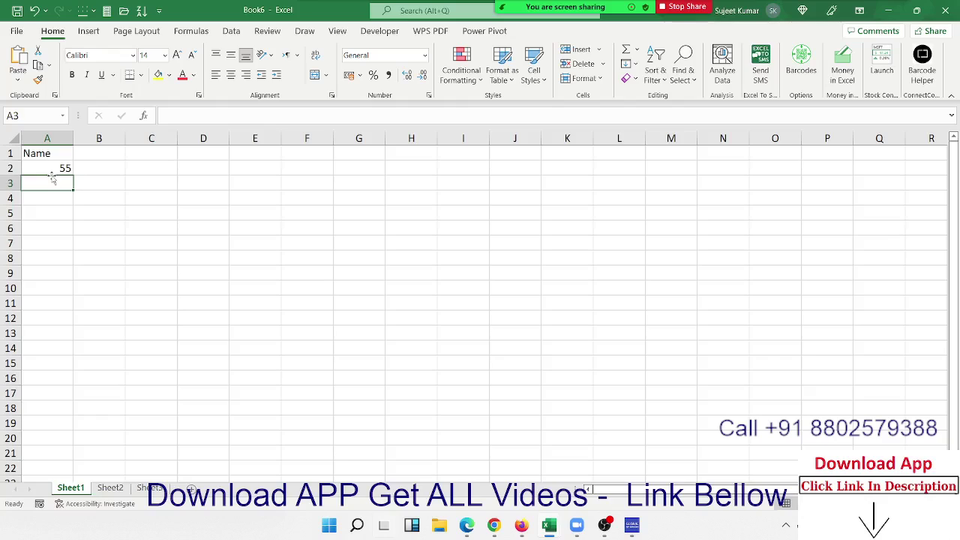
Fill the formula down to A31 and paste the numbers back as fixed values
left_click(51, 174)
key("shift+Down")
key("shift+Down")
key("shift+Down")
key("shift+Down")
key("shift+Down")
key("shift+Down")
key("shift+Down")
key("shift+Down")
key("shift+Down")
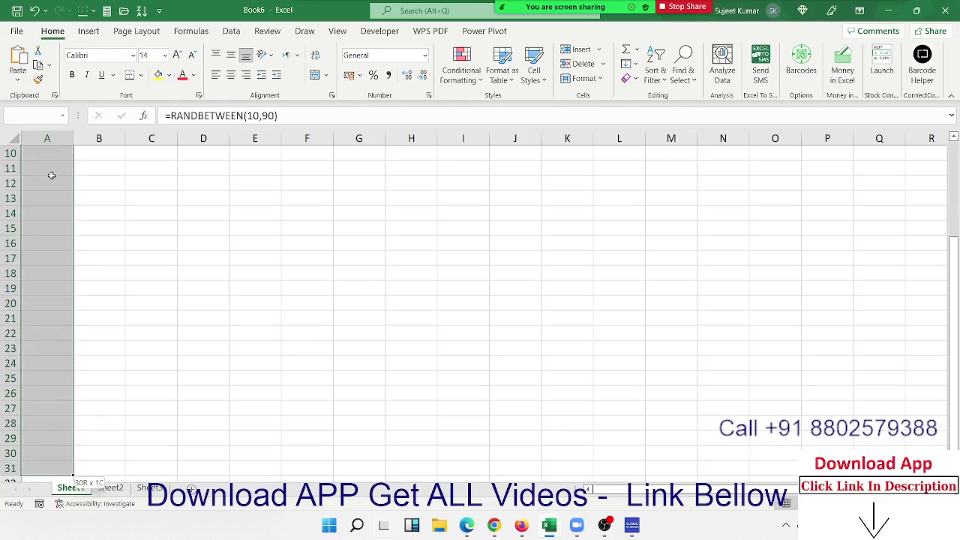
key("ctrl+Home")
key("Down")
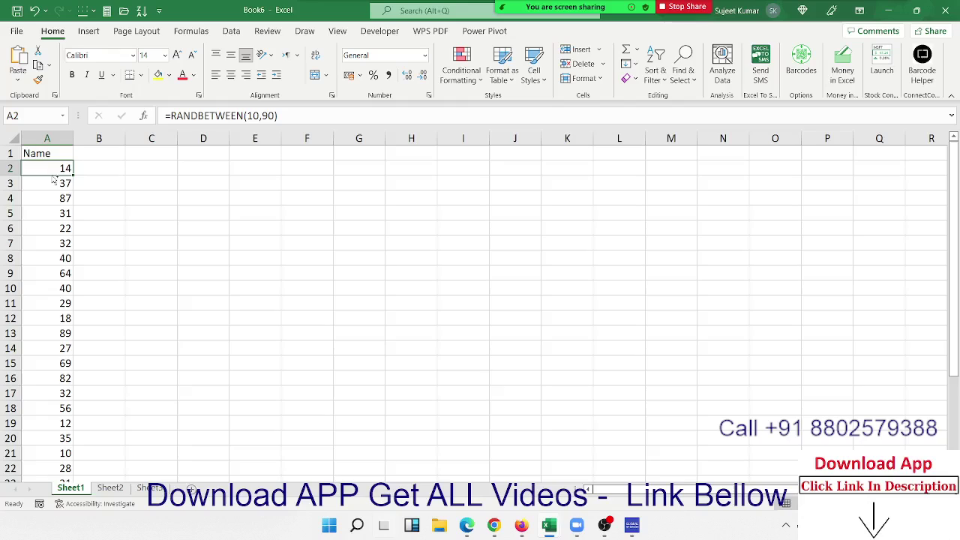
key("ctrl+shift+Down")
key("ctrl+c")
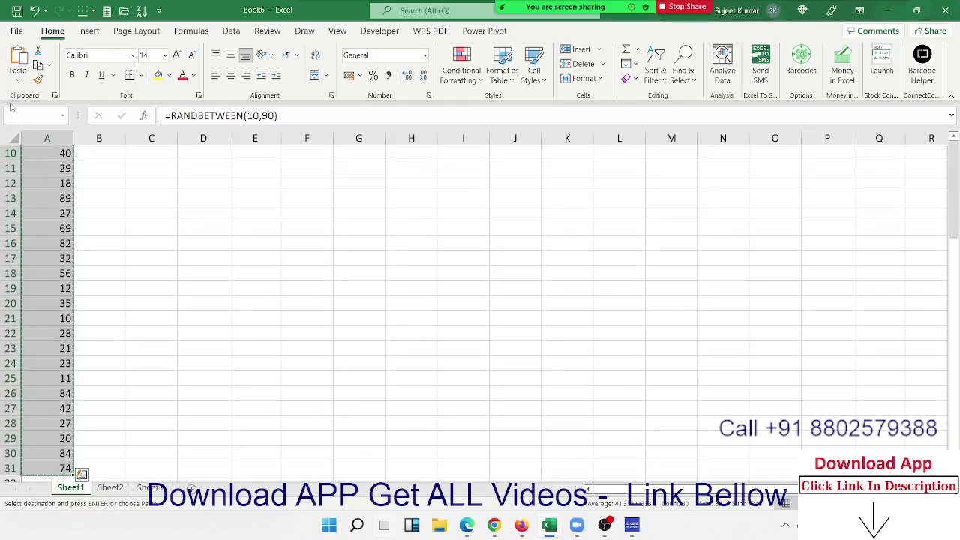
left_click(18, 78)
left_click(18, 177)
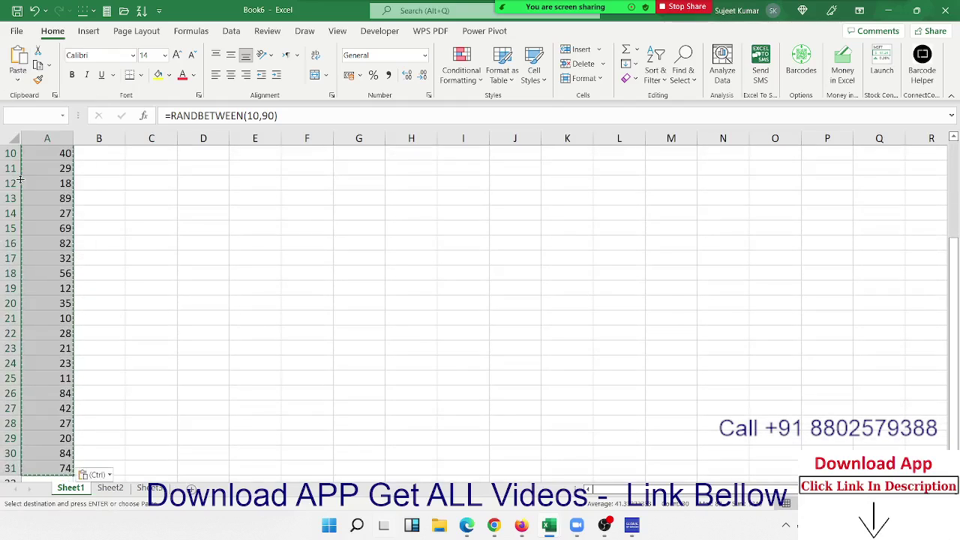
key("Escape")
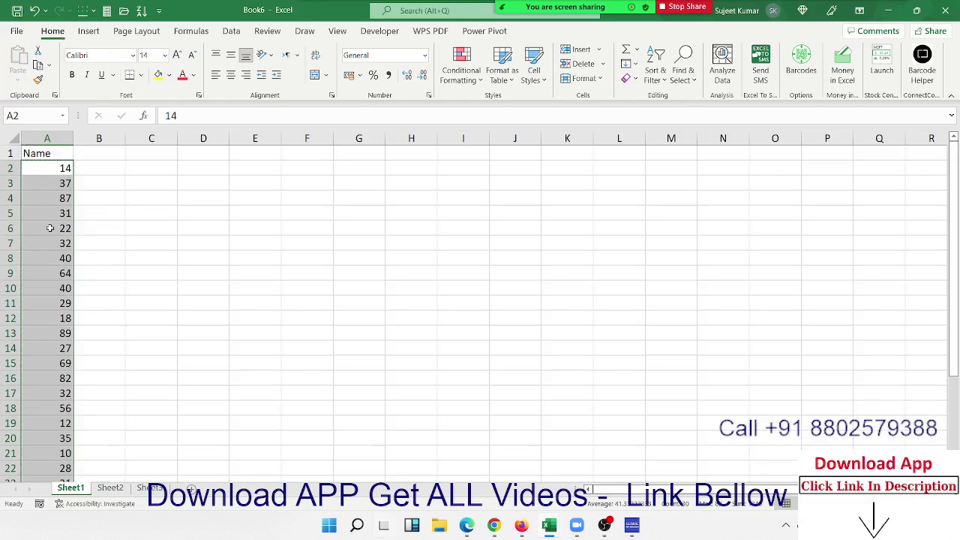
Check that plain numbers run from A2 to A31, then show the Developer tab
left_click(53, 228)
scroll(64, 225, "down", 9)
scroll(64, 222, "up", 10)
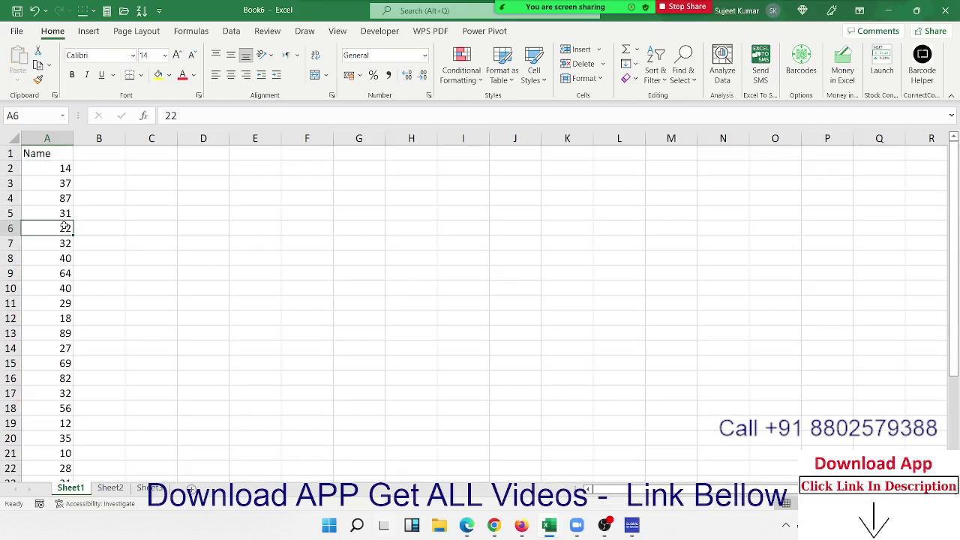
left_click(65, 168)
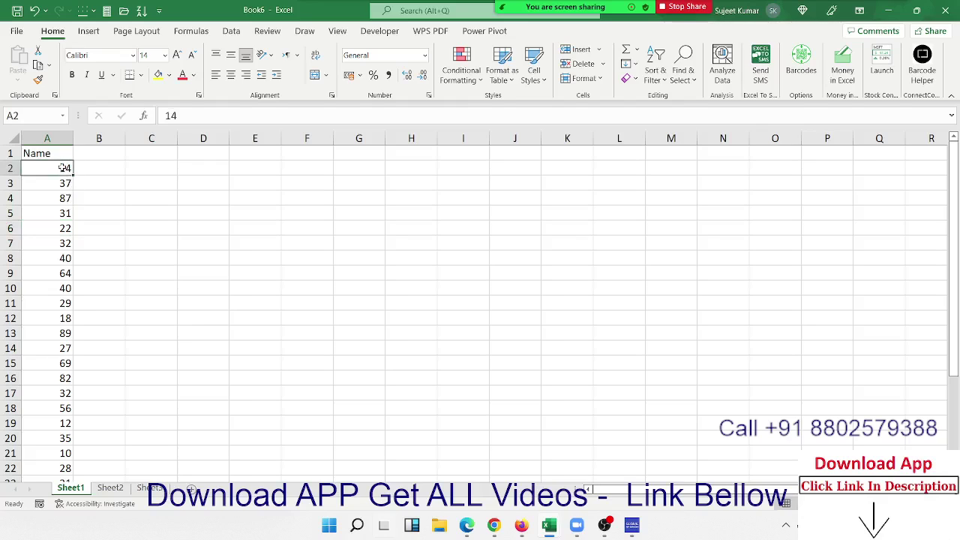
key("ctrl+Down")
key("ctrl+Up")
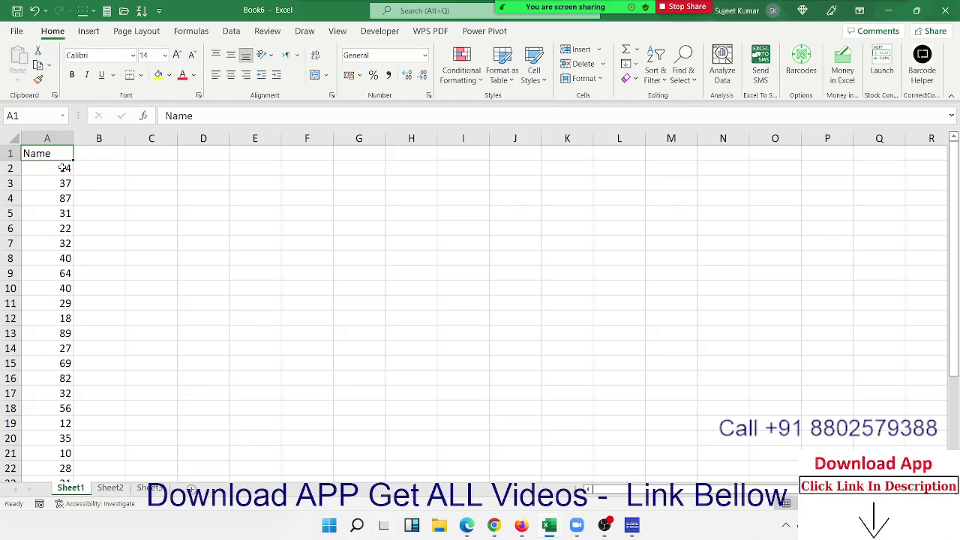
left_click(65, 168)
key("ctrl+Down")
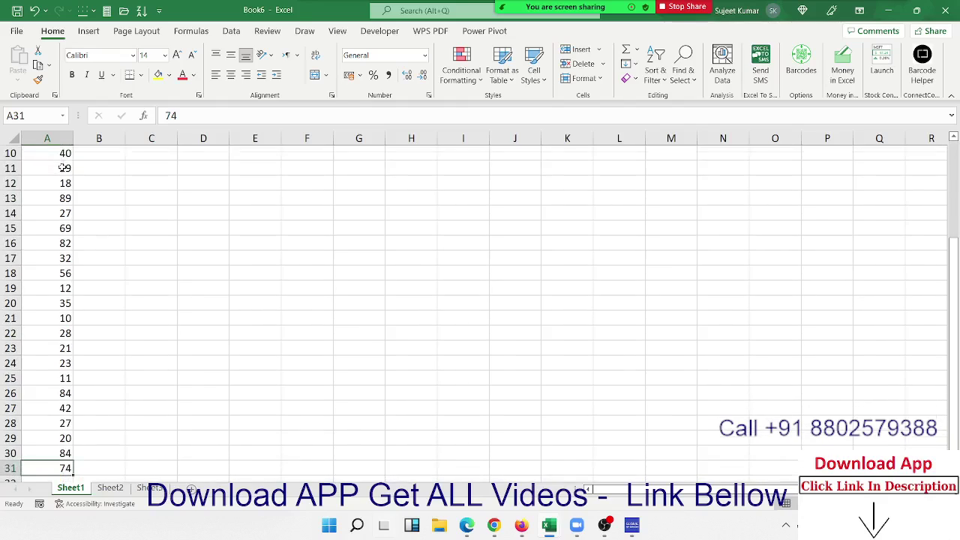
key("ctrl+Up")
left_click(64, 168)
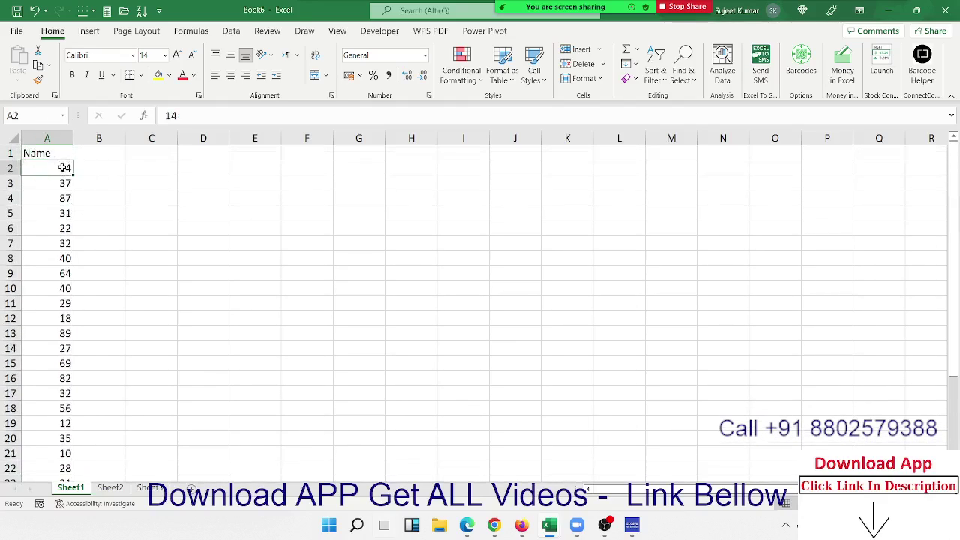
left_click(380, 31)
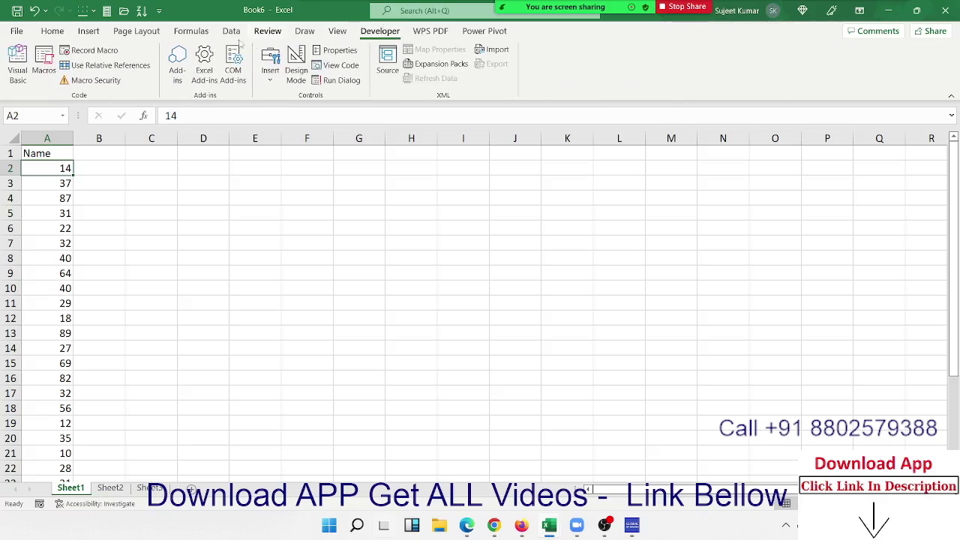
Open the Visual Basic editor and insert a new module into Book6
left_click(16, 74)
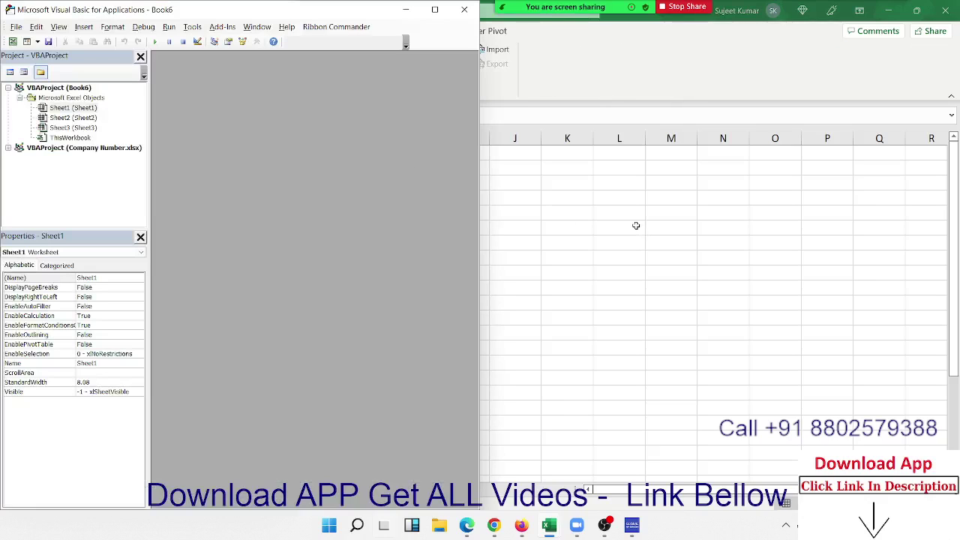
left_click(83, 27)
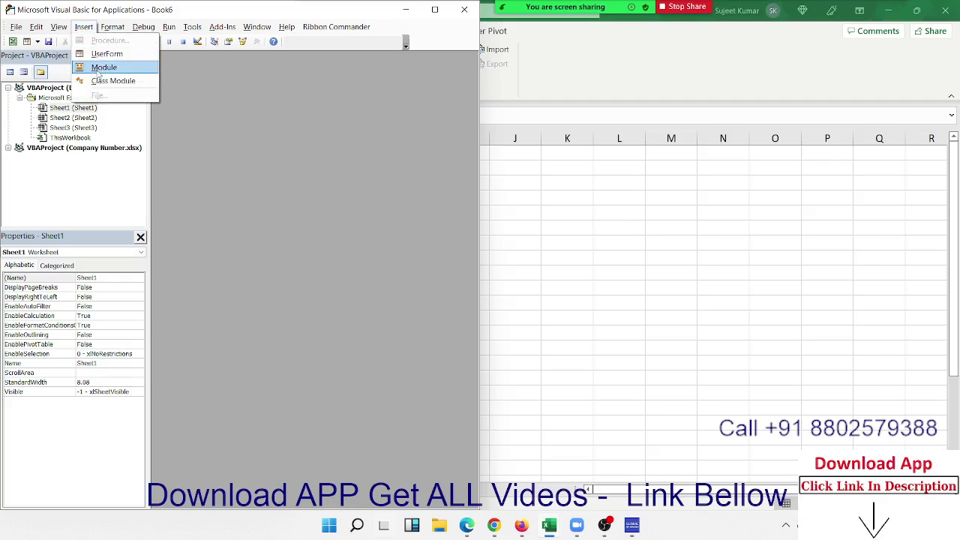
left_click(104, 67)
mouse_move(434, 10)
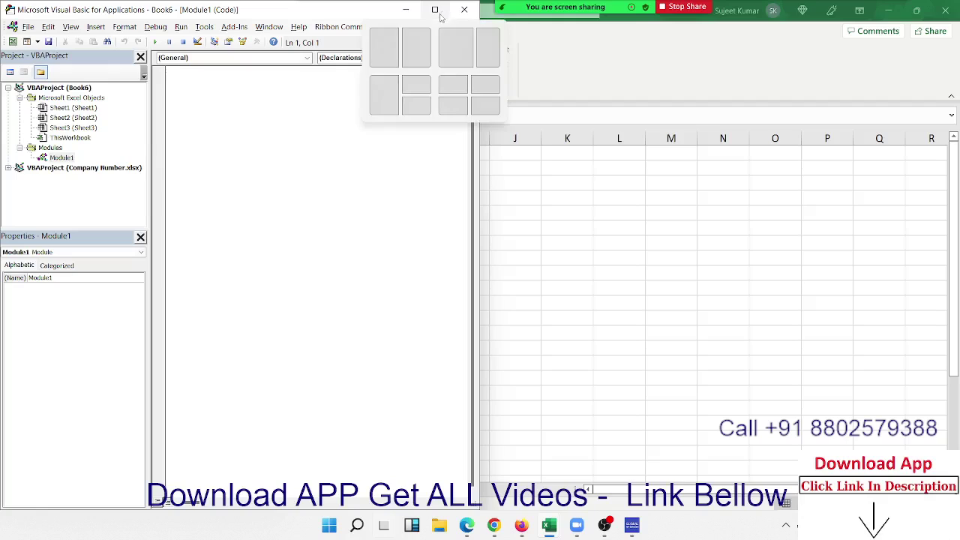
Snap the editor left and the workbook right, widening the editor beside the numbers
left_click(390, 48)
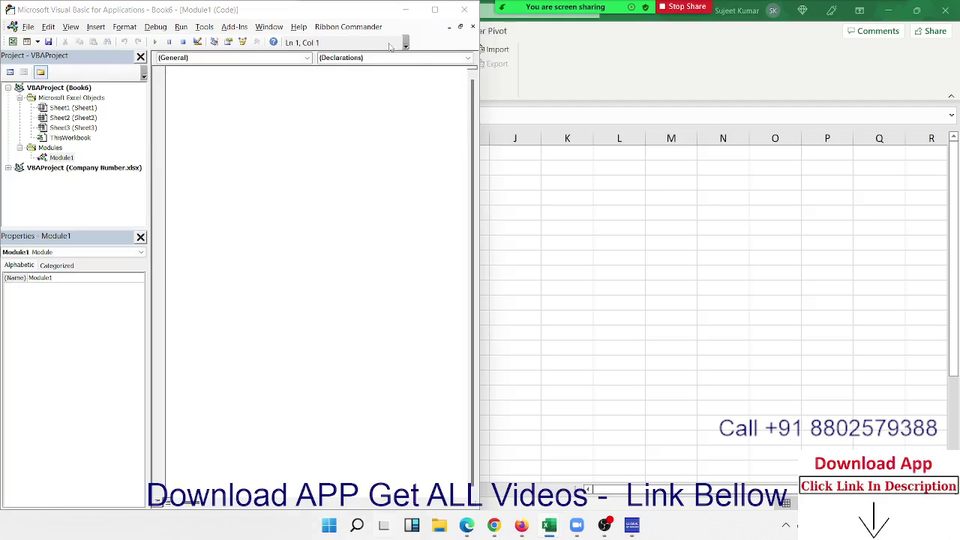
left_click(561, 150)
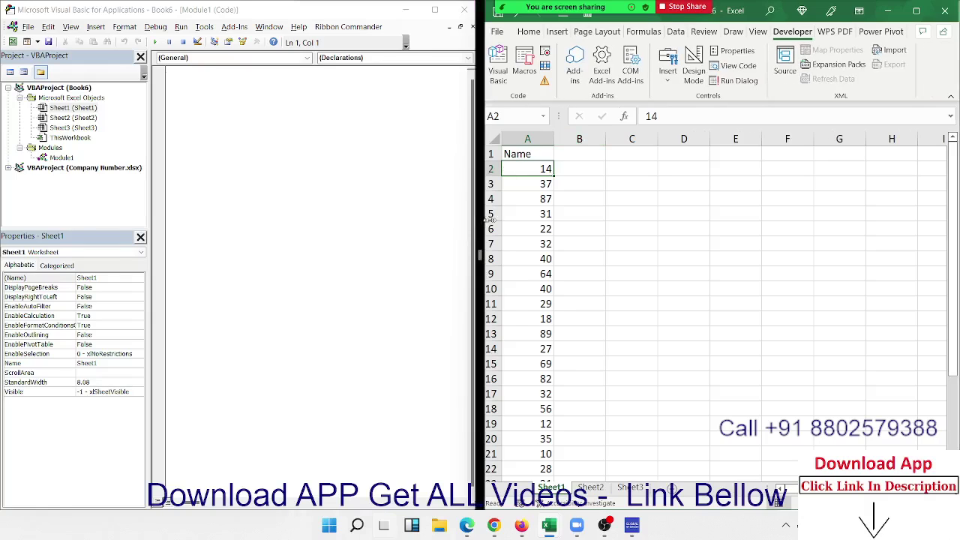
left_click_drag(477, 220, 507, 220)
left_click(186, 84)
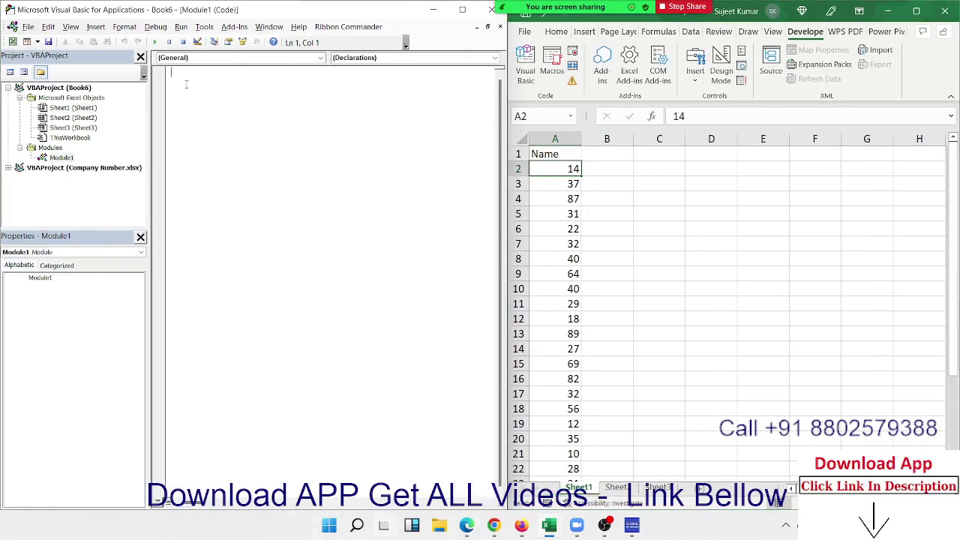
left_click(562, 156)
scroll(578, 277, "down", 10)
scroll(577, 277, "up", 7)
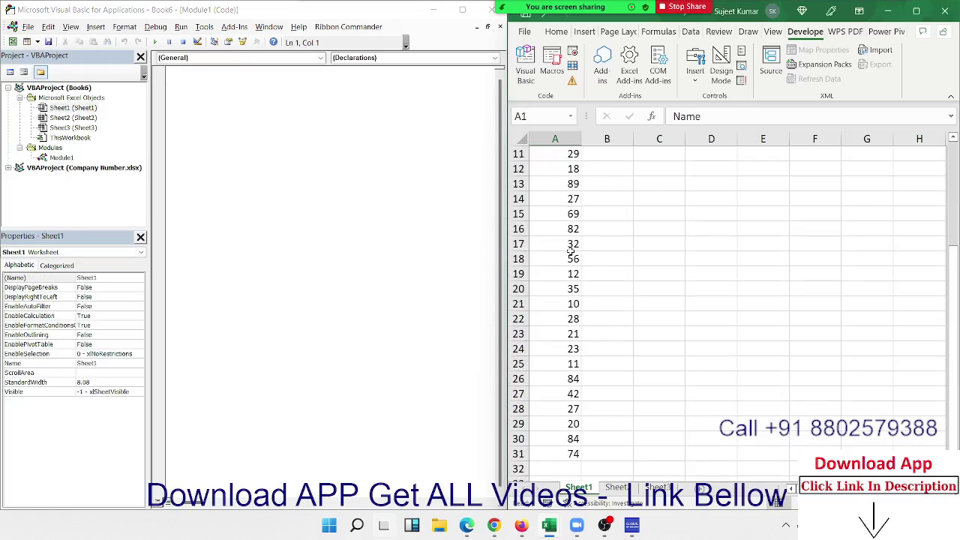
scroll(574, 300, "down", 3)
left_click(572, 304)
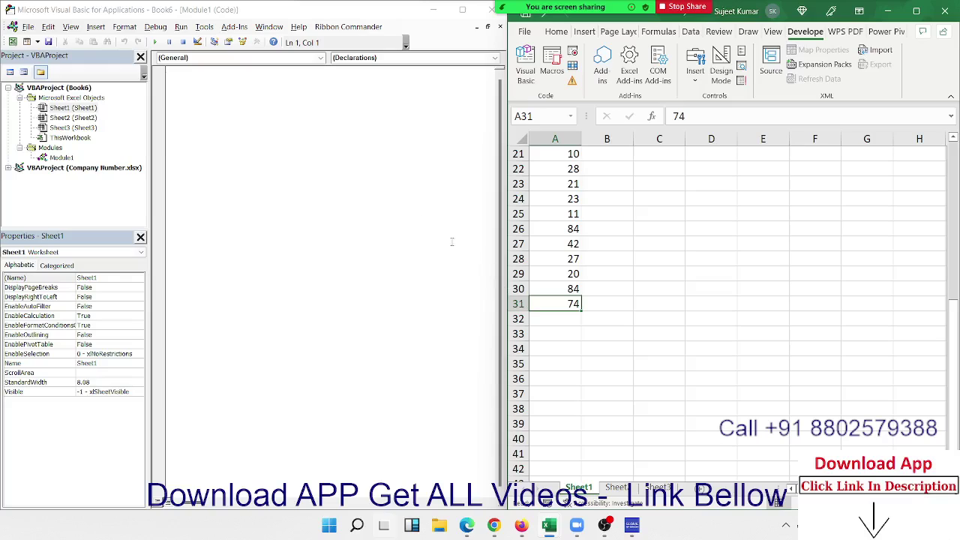
left_click(338, 129)
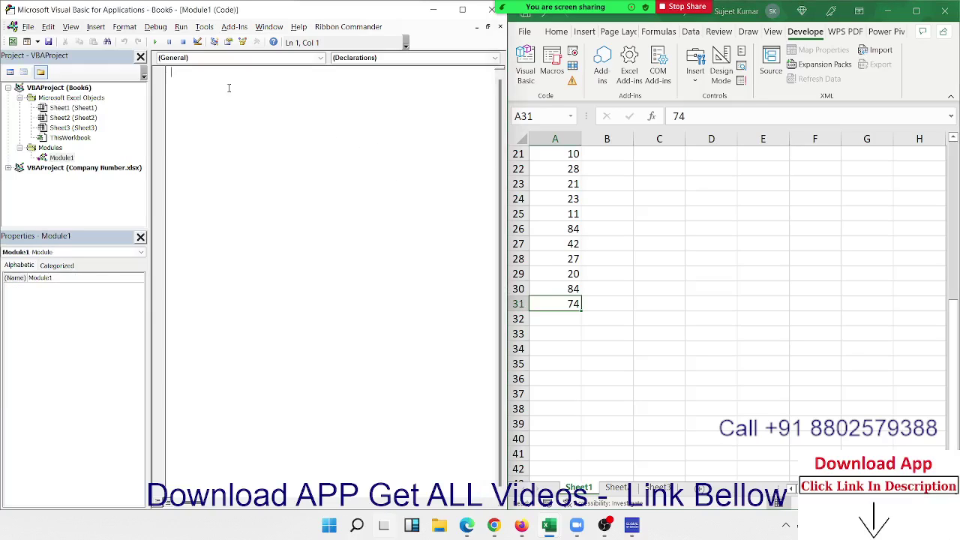
Create an empty Sub rr() procedure in Module1
type("sub rr")
type("()")
key("Return")
key("Return")
key("Return")
key("Up")
key("Up")
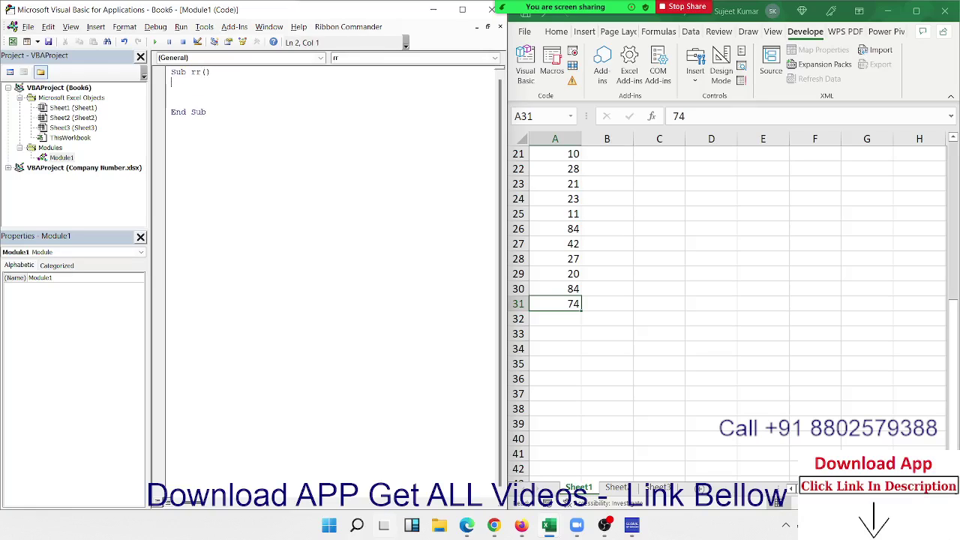
Write the line Range("A1").End(xlDown).Select inside rr, replacing an initial xlUp attempt
type("range")
type("(\"A1")
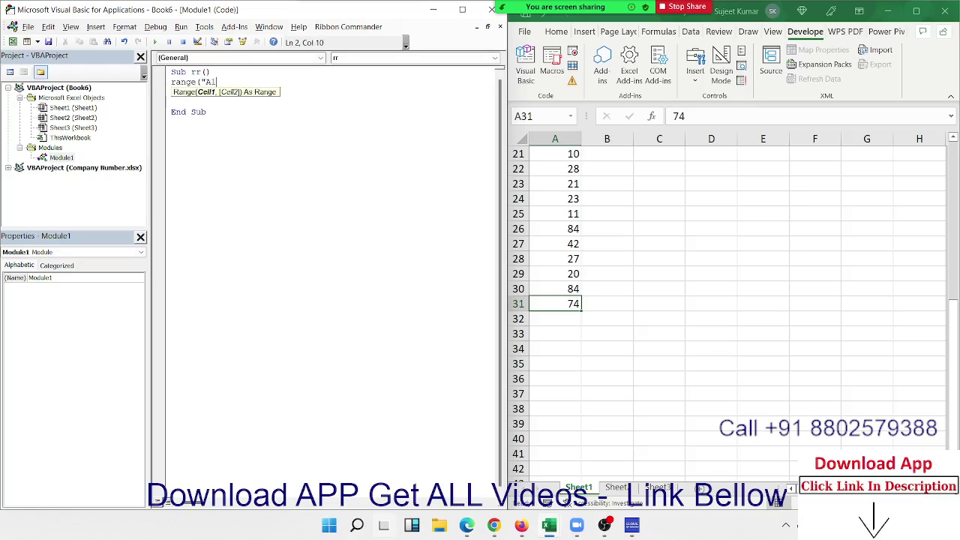
type("\")")
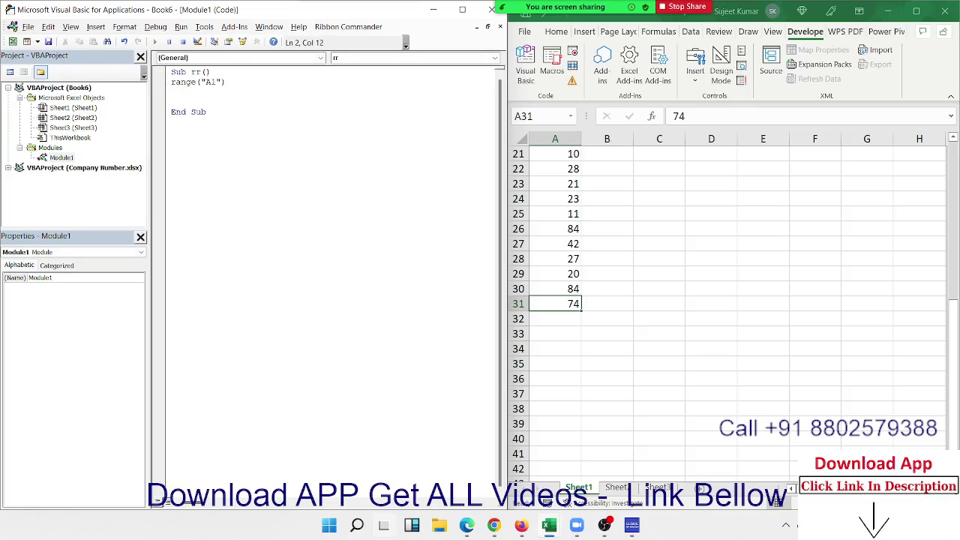
type(".End(")
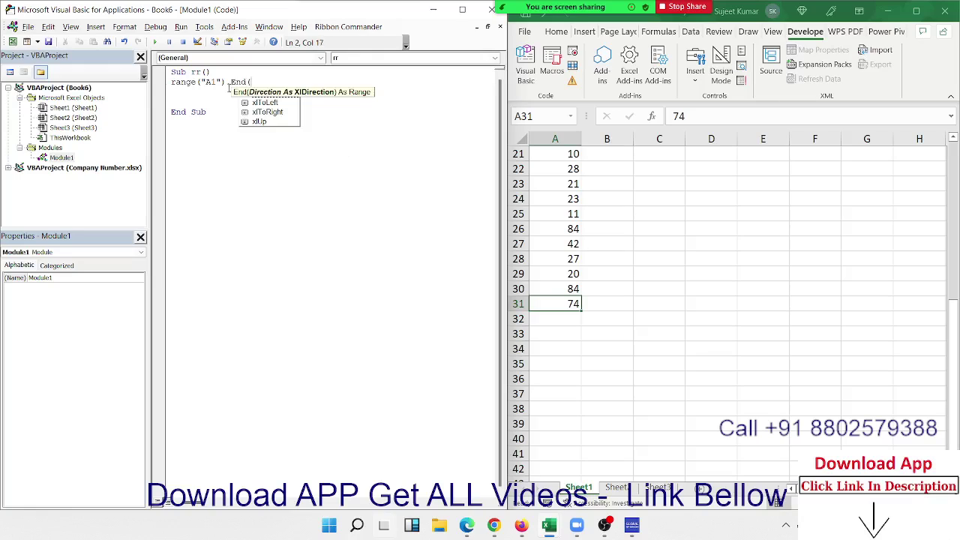
type("xlU")
key("Tab")
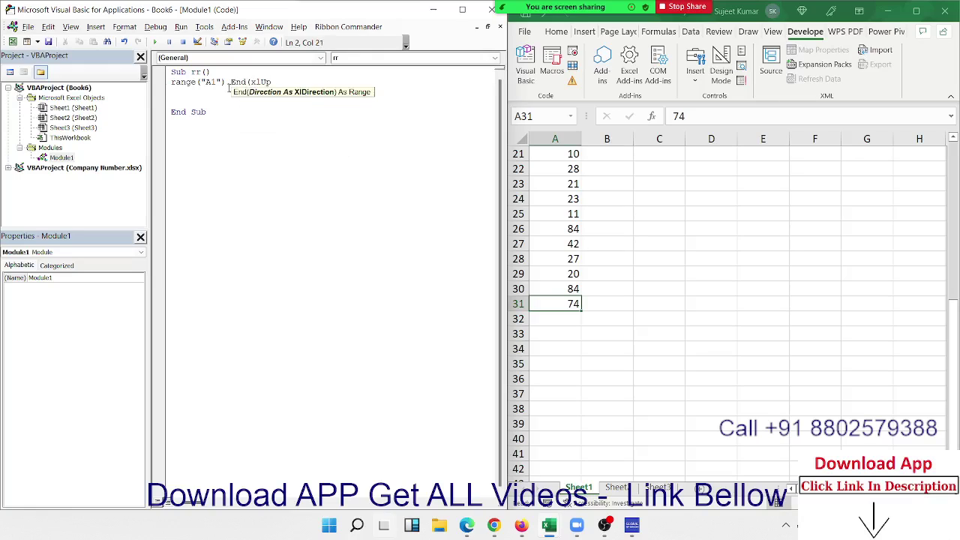
type(")")
key("BackSpace")
key("BackSpace")
key("BackSpace")
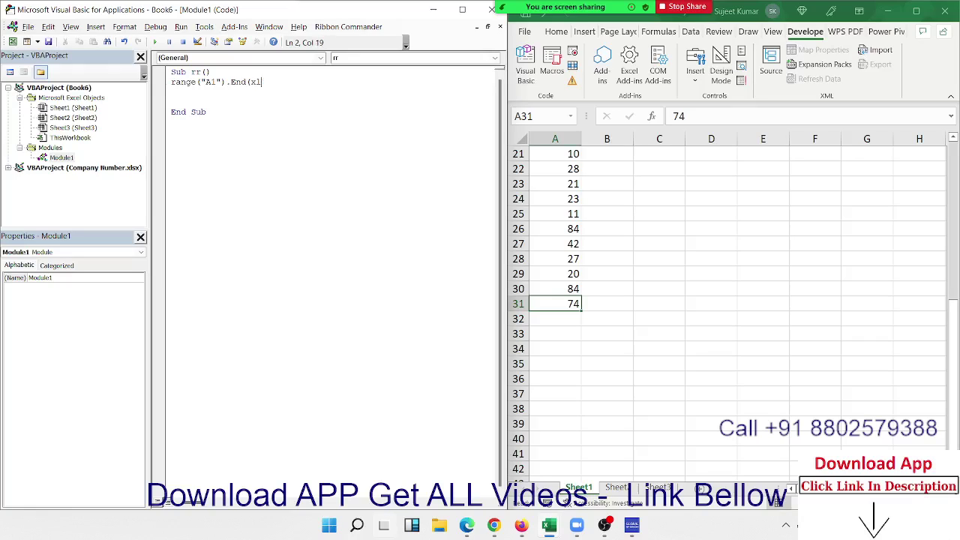
key("BackSpace")
key("BackSpace")
type("(")
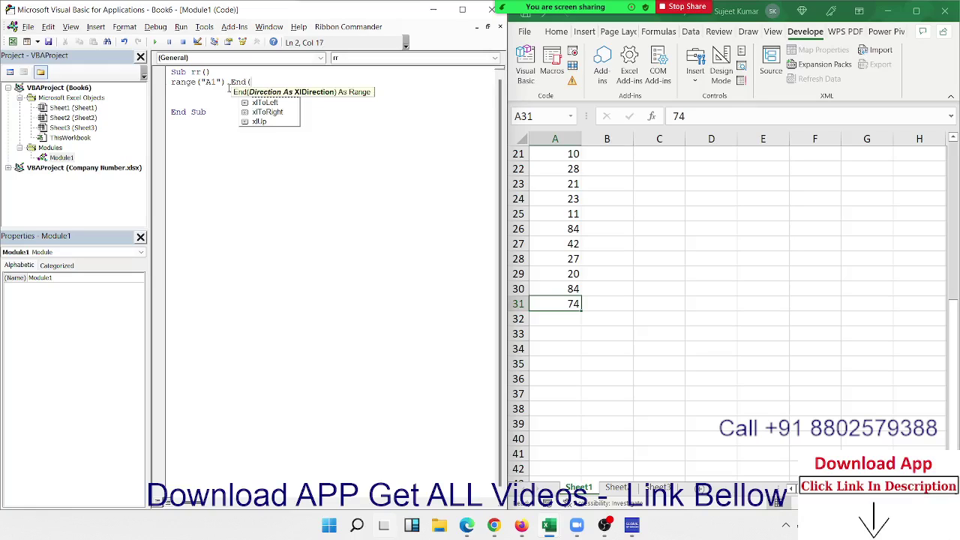
type("xlDown)")
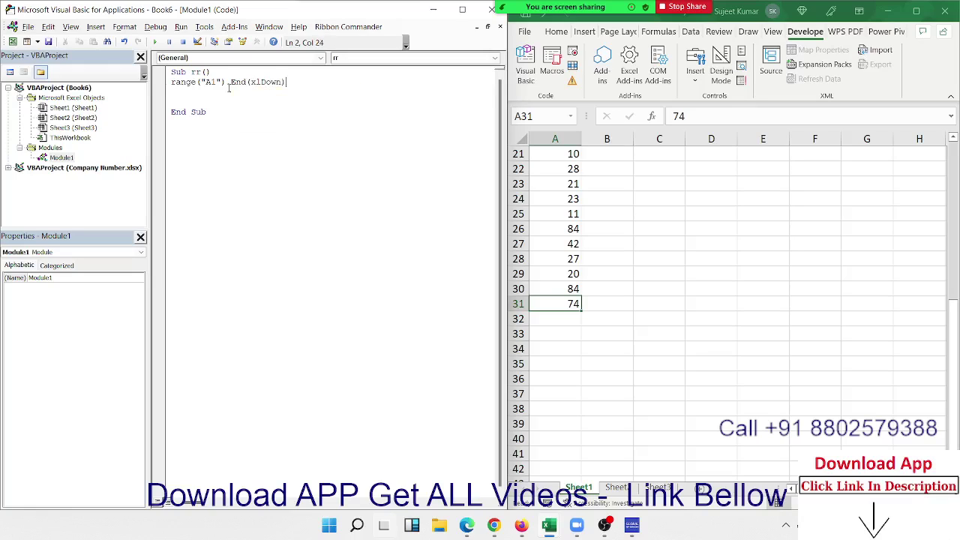
type(".Select")
key("Return")
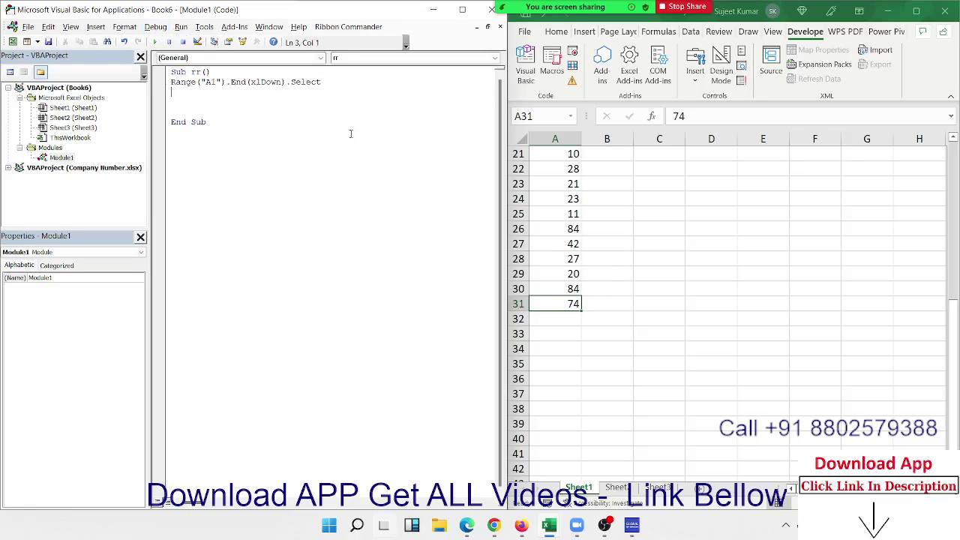
left_click(567, 275)
Run the rr macro from A1 so it selects the last filled cell, A31
key("ctrl+Home")
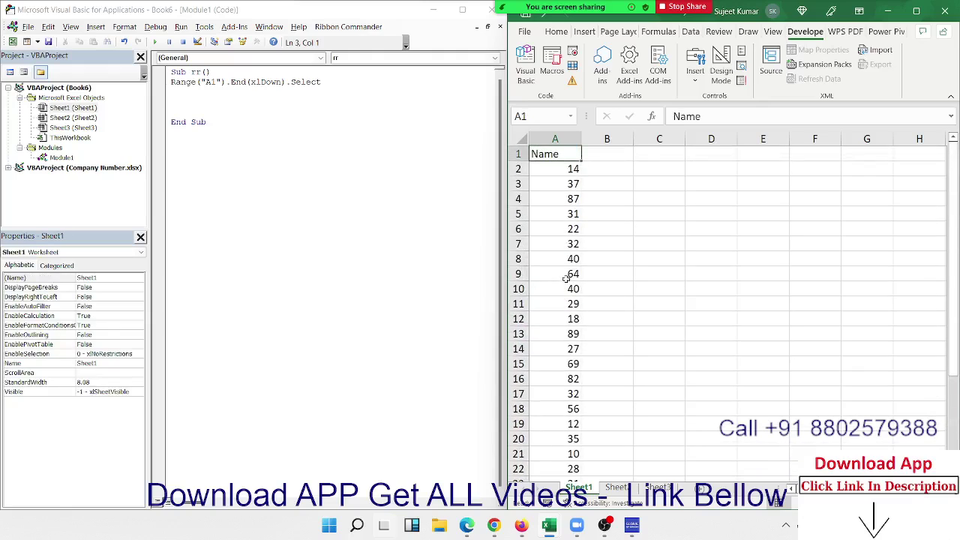
left_click(156, 42)
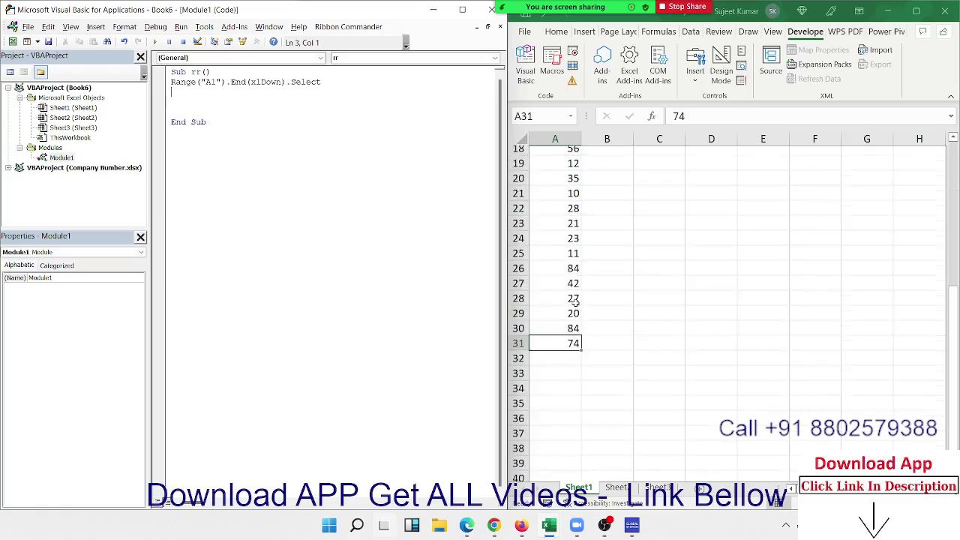
scroll(576, 303, "up", 6)
scroll(575, 303, "down", 1)
scroll(575, 303, "down", 6)
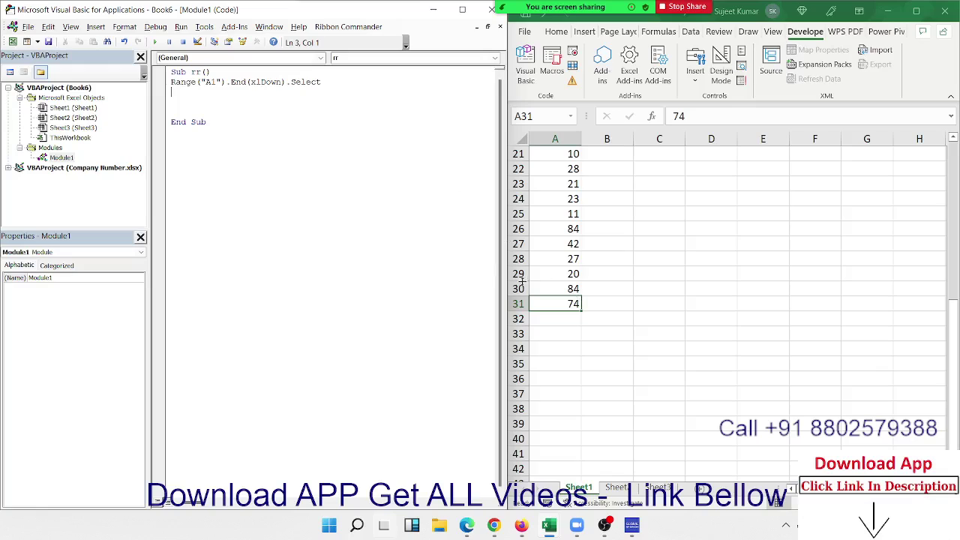
scroll(523, 282, "up", 7)
mouse_move(589, 167)
left_mouse_down()
mouse_move(762, 166)
mouse_move(615, 276)
left_mouse_up()
Delete the 32 in A7 and the 69 in A15
left_click(570, 207)
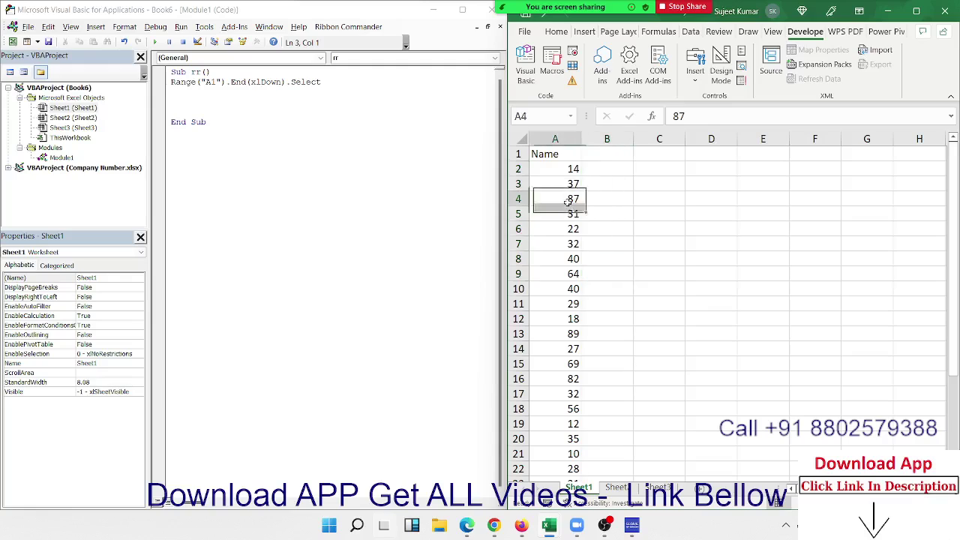
left_click(569, 246)
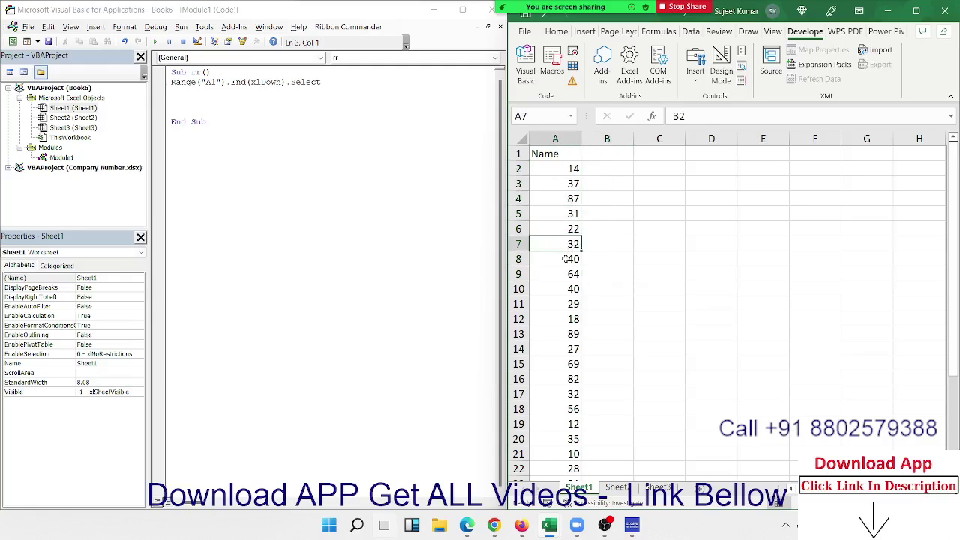
key("Delete")
left_click(562, 364)
key("Delete")
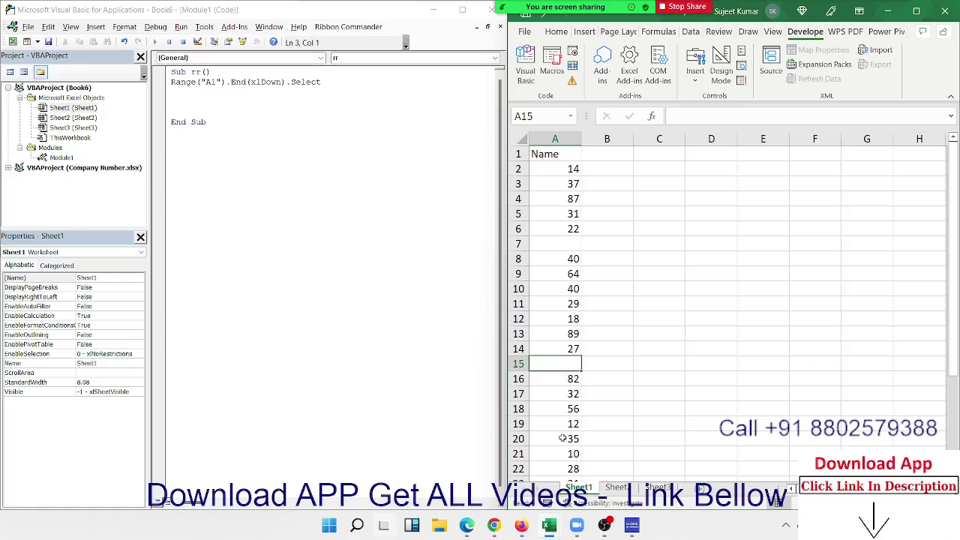
scroll(559, 431, "down", 3)
scroll(561, 405, "up", 3)
Rerun the macro so it stops at A6, and compare with Ctrl+Down from A16
left_click(316, 110)
left_click(573, 229)
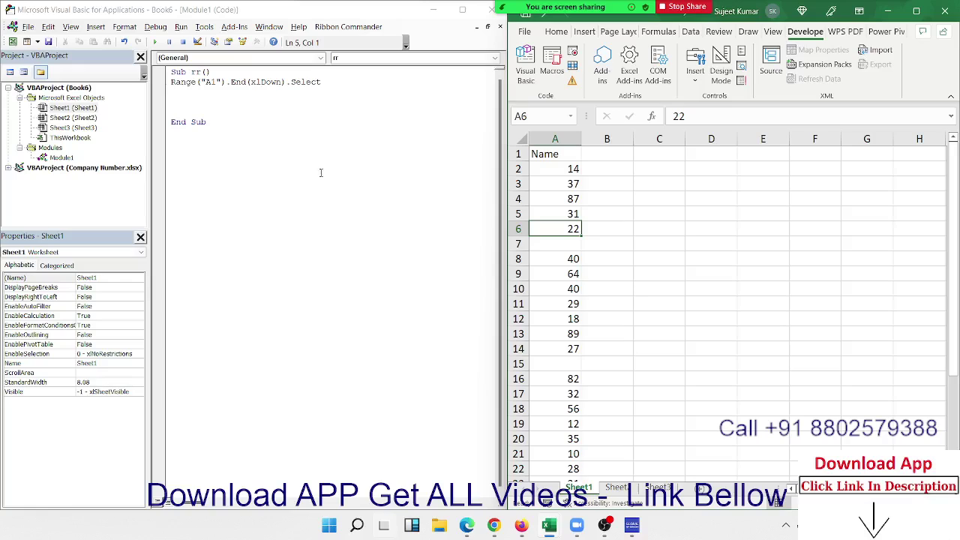
left_click(563, 304)
left_click(815, 274)
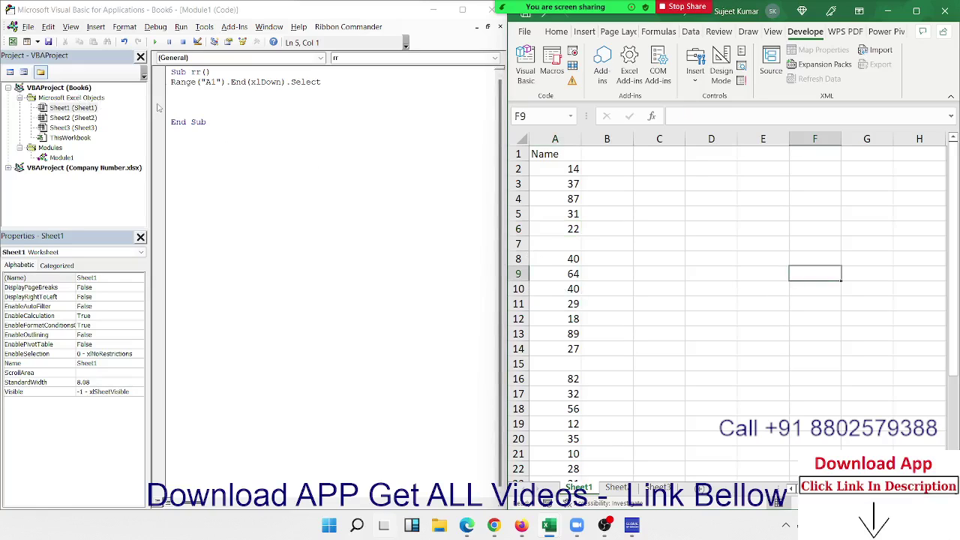
left_click(168, 103)
left_click(155, 42)
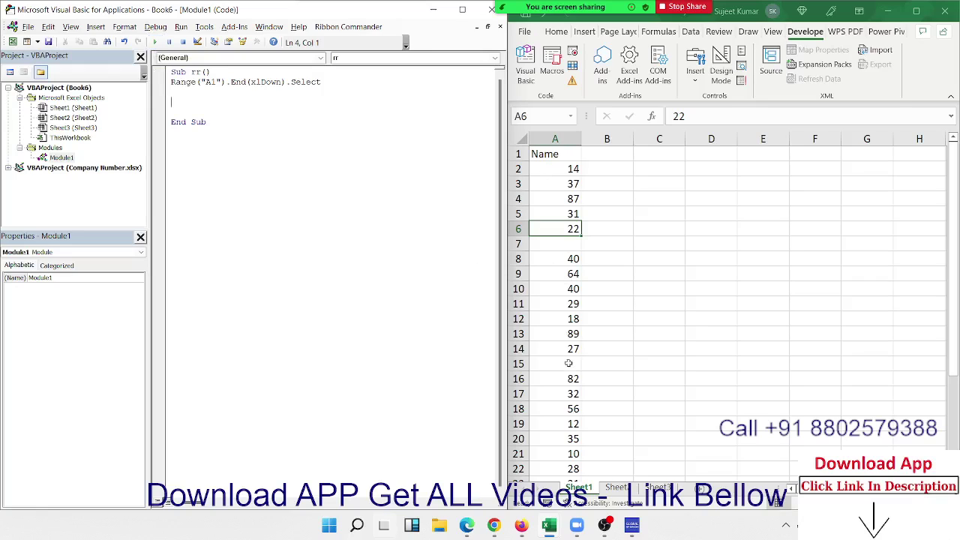
scroll(569, 363, "down", 3)
left_click(563, 234)
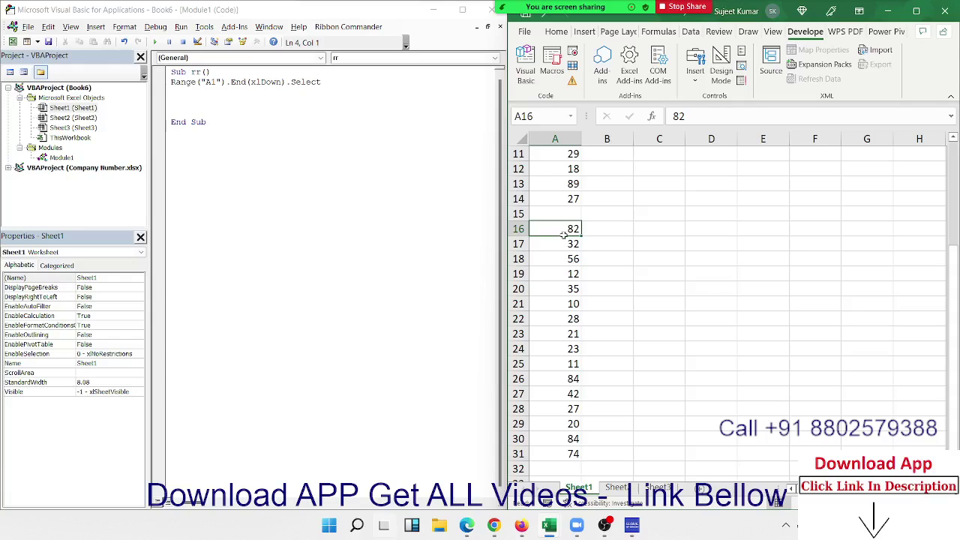
key("ctrl+Down")
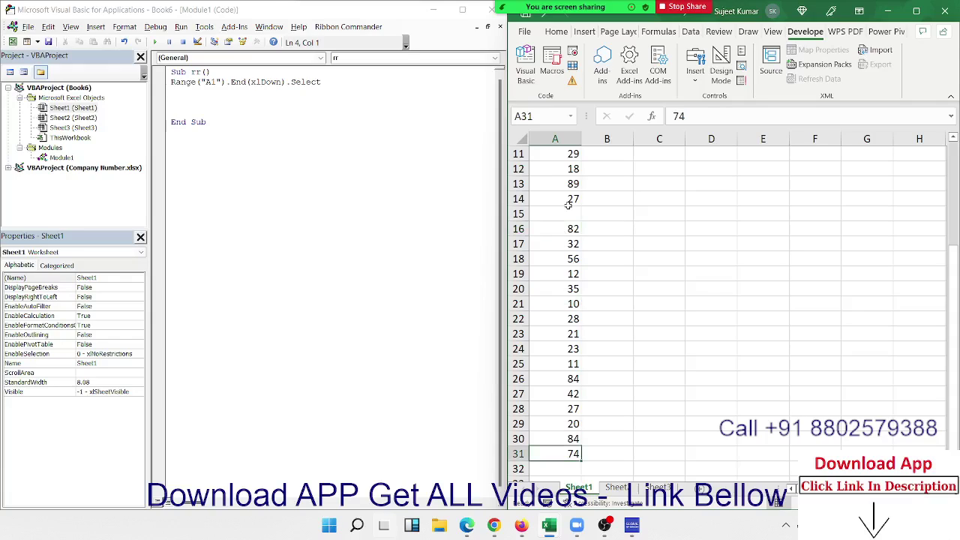
Highlight the xlDown direction in the macro code
left_click(241, 91)
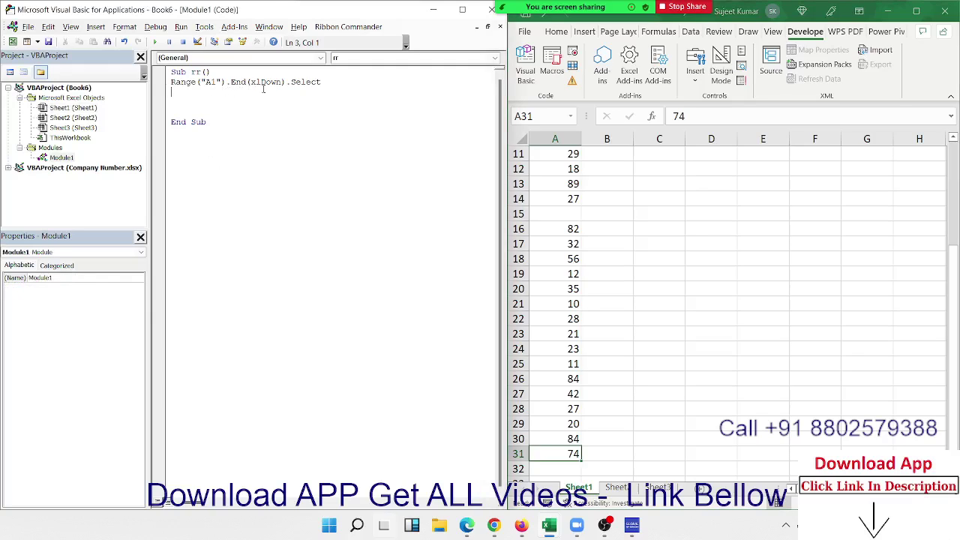
double_click(266, 83)
scroll(584, 300, "up", 4)
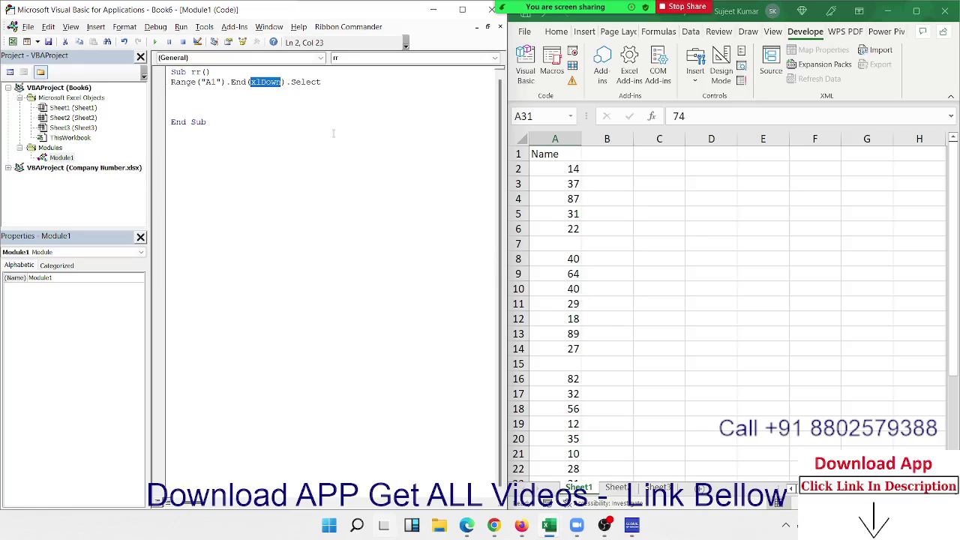
left_click(291, 135)
Delete the old line and type Range("A65000").End(xlUp).Select using IntelliSense
key("ctrl+y")
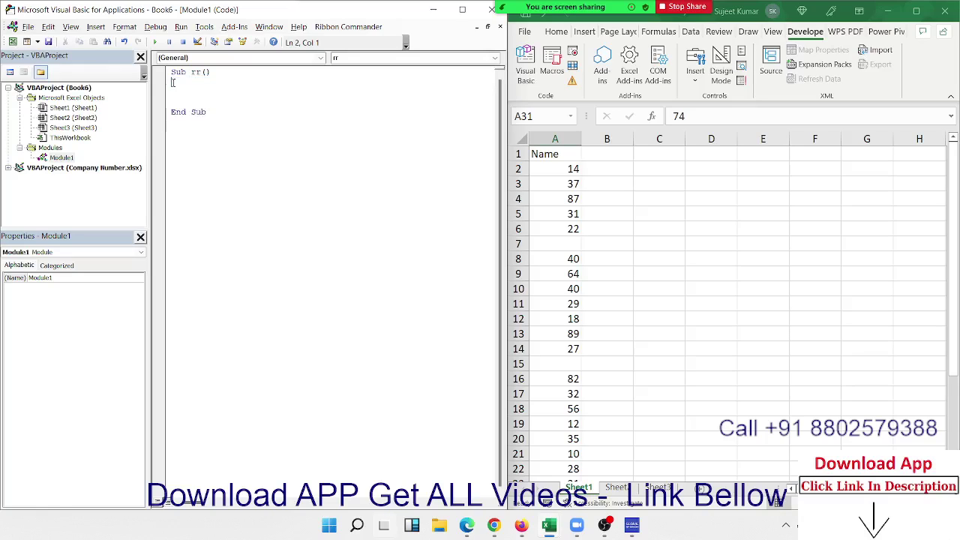
key("Return")
type("ra")
type("nge(")
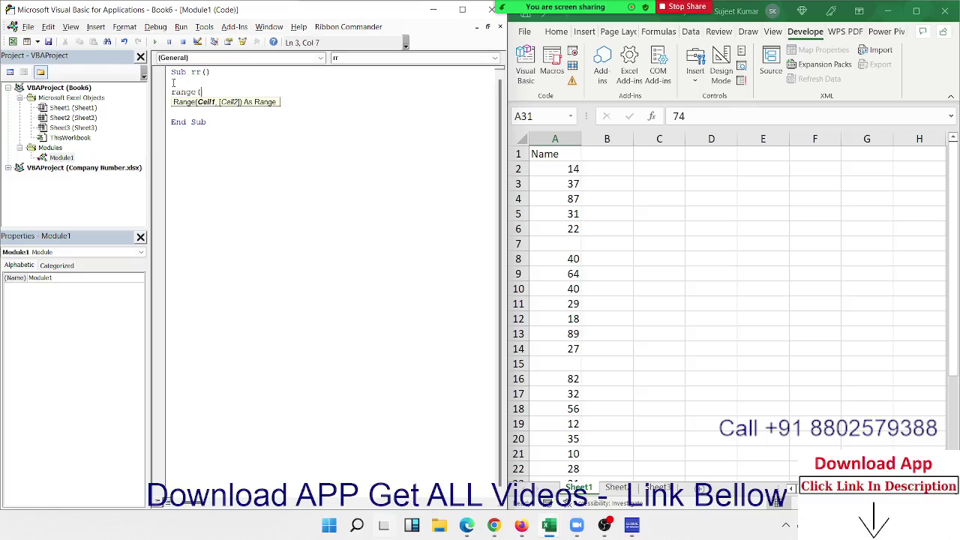
type("\"A")
type("65000\"")
type(").")
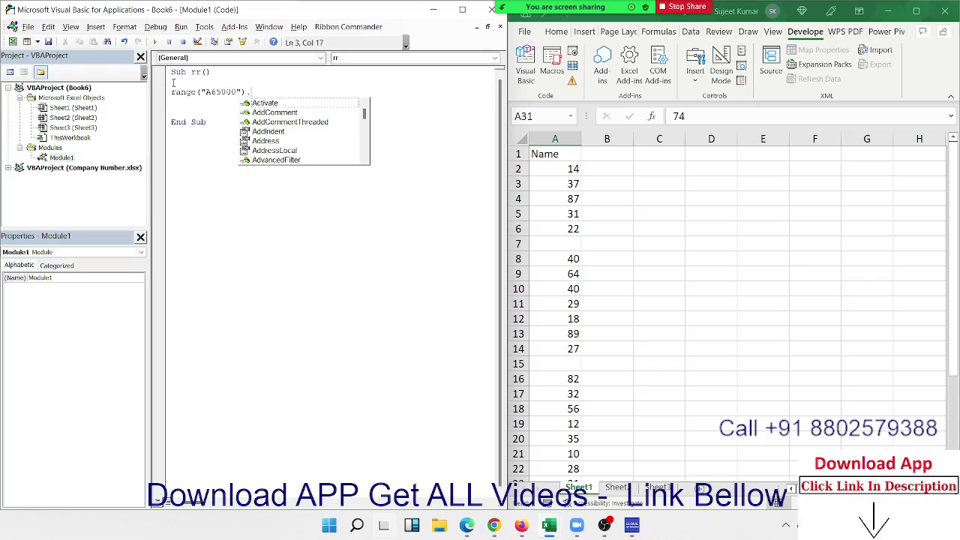
type("End(")
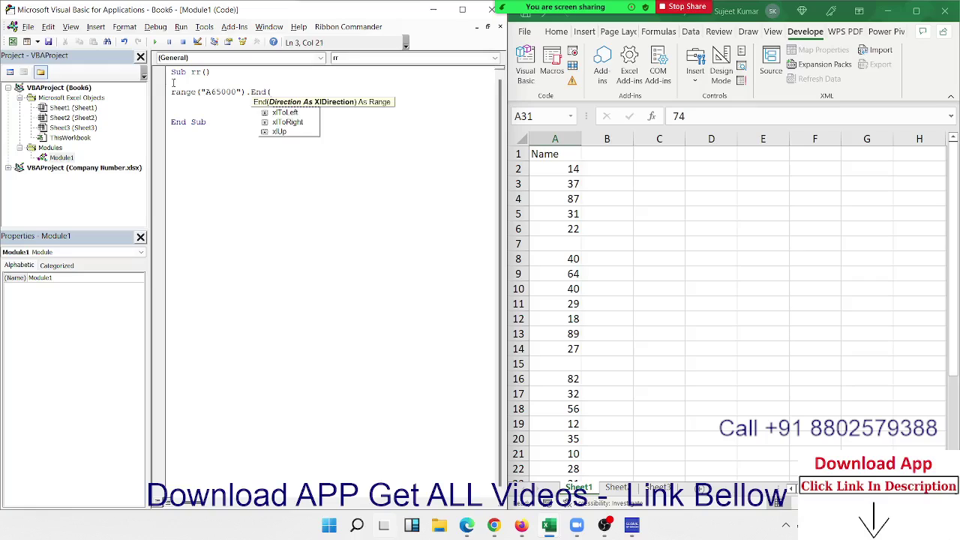
key("Down")
key("Down")
key("Down")
key("Tab")
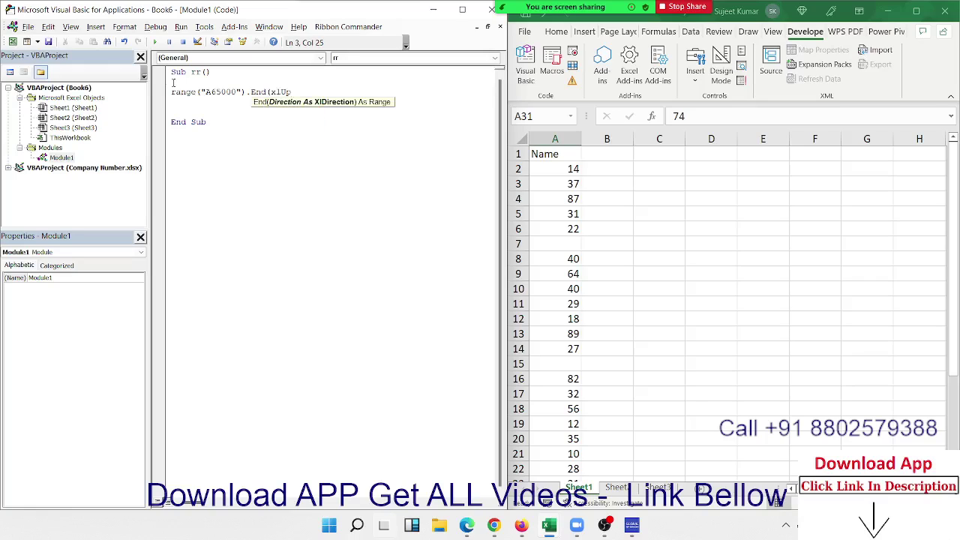
type(").")
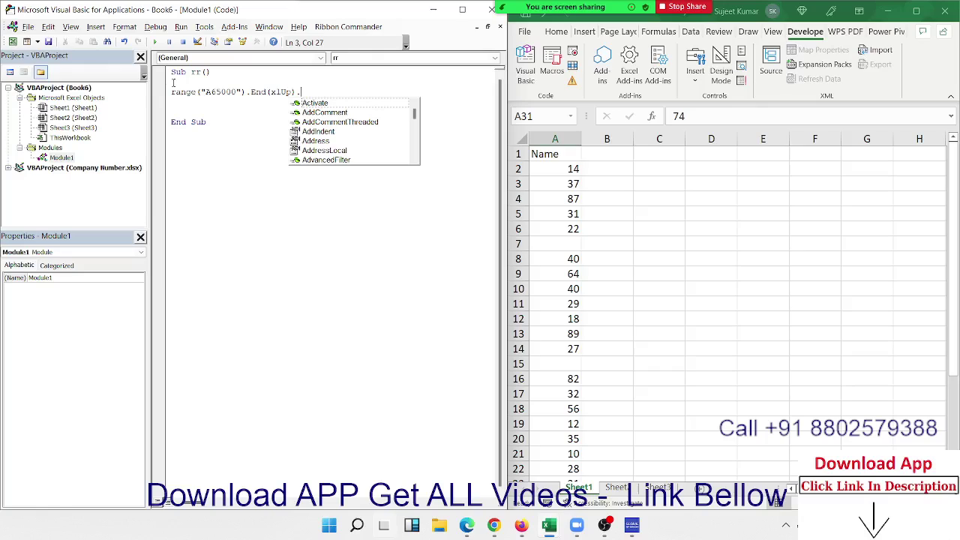
type("s")
type("e")
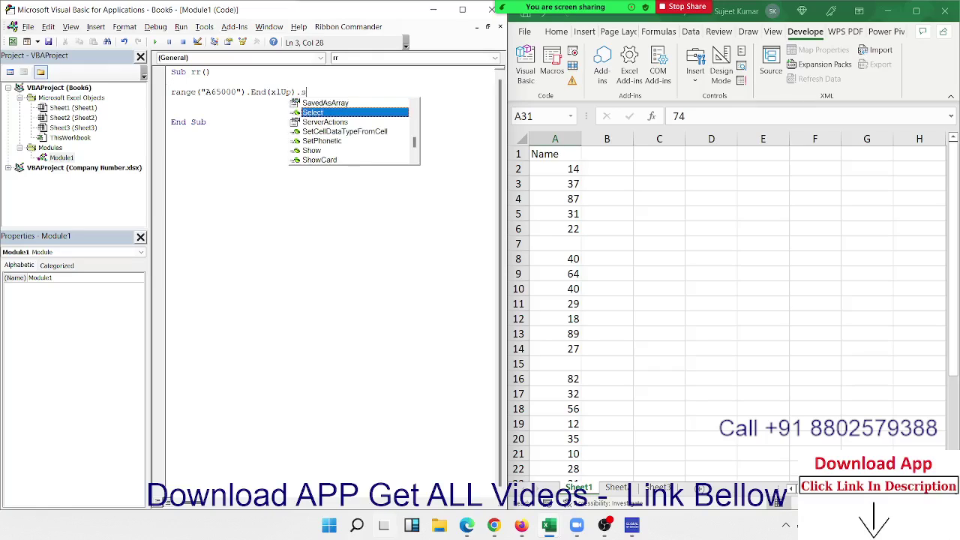
key("Tab")
left_click(250, 120)
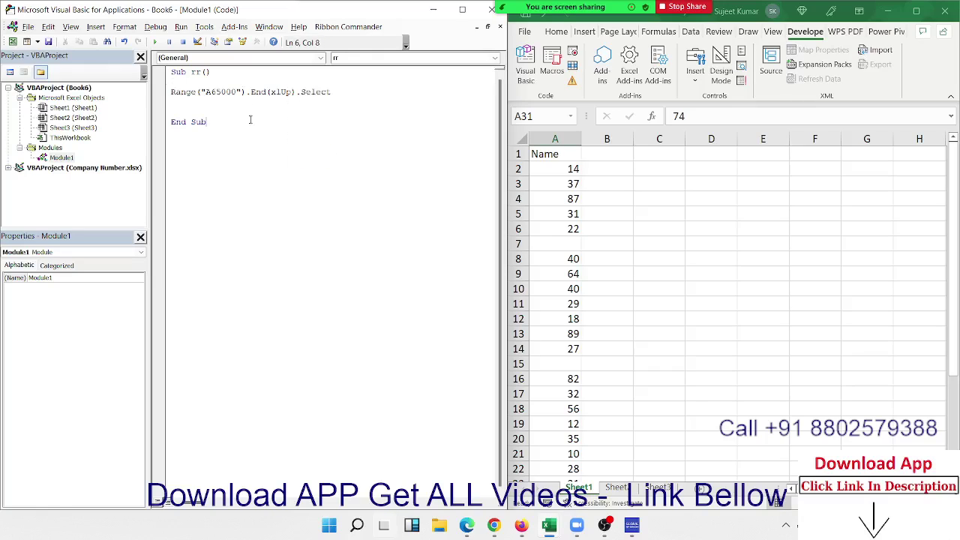
left_click(536, 117)
type("a65")
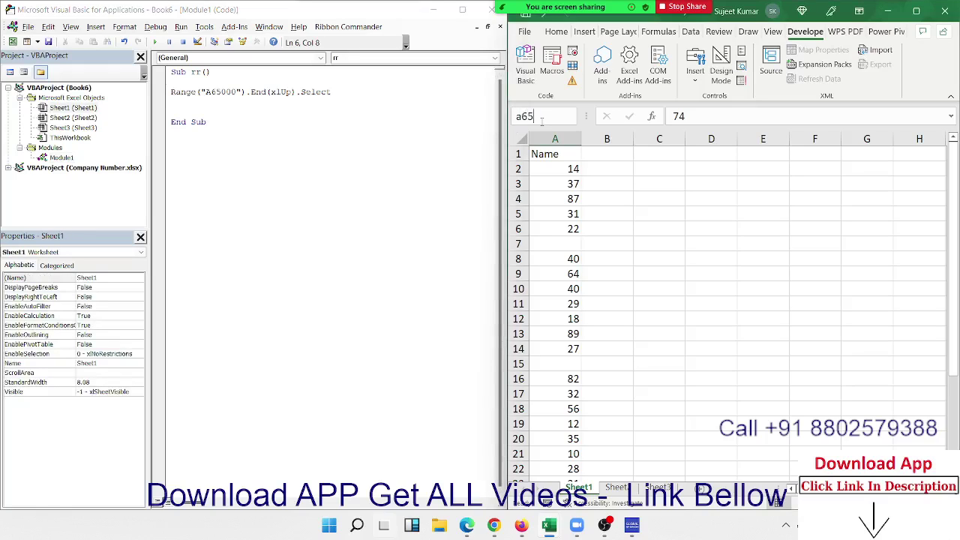
type("000")
key("Return")
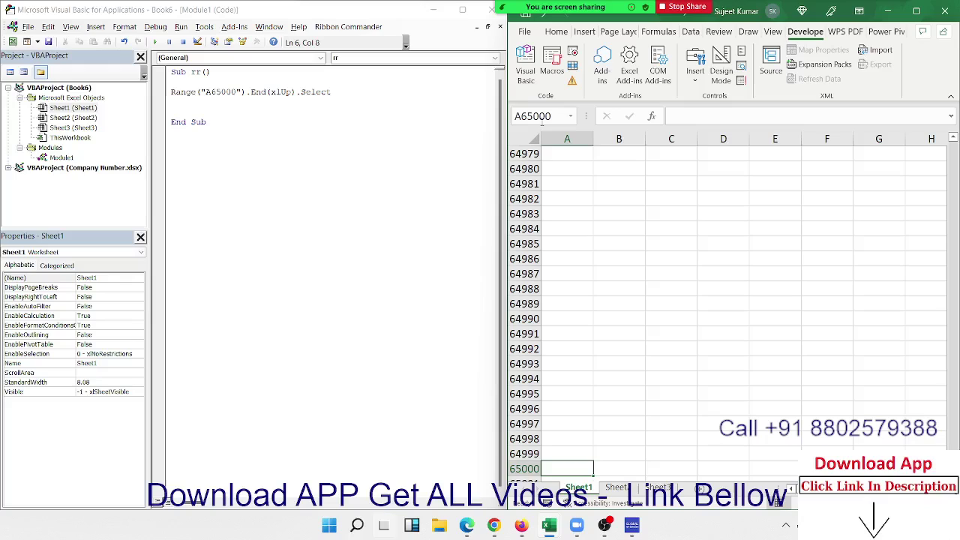
key("ctrl+Up")
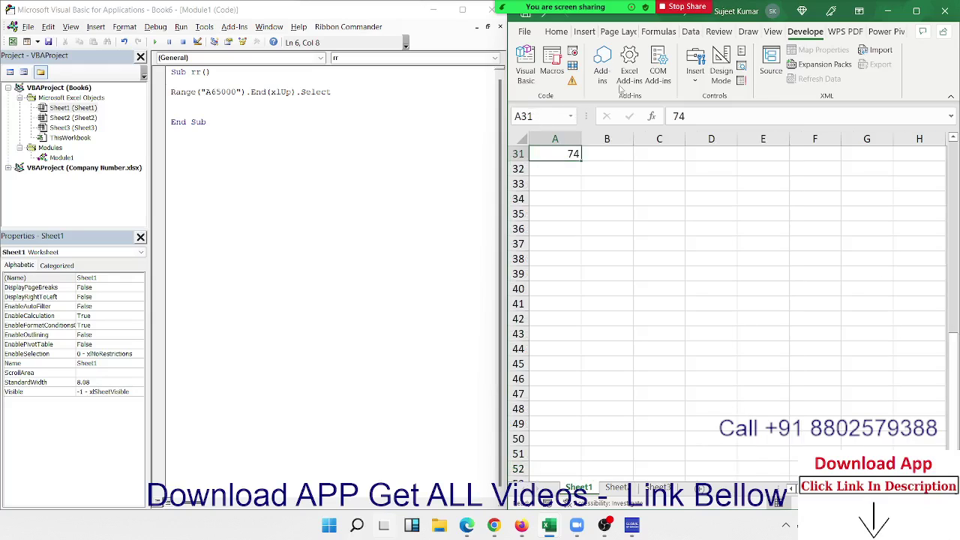
scroll(612, 191, "up", 7)
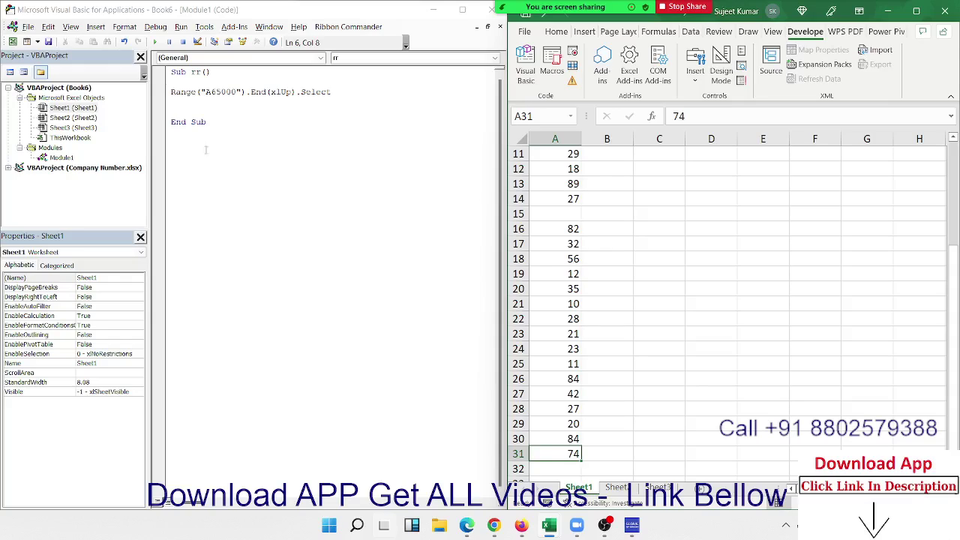
double_click(216, 93)
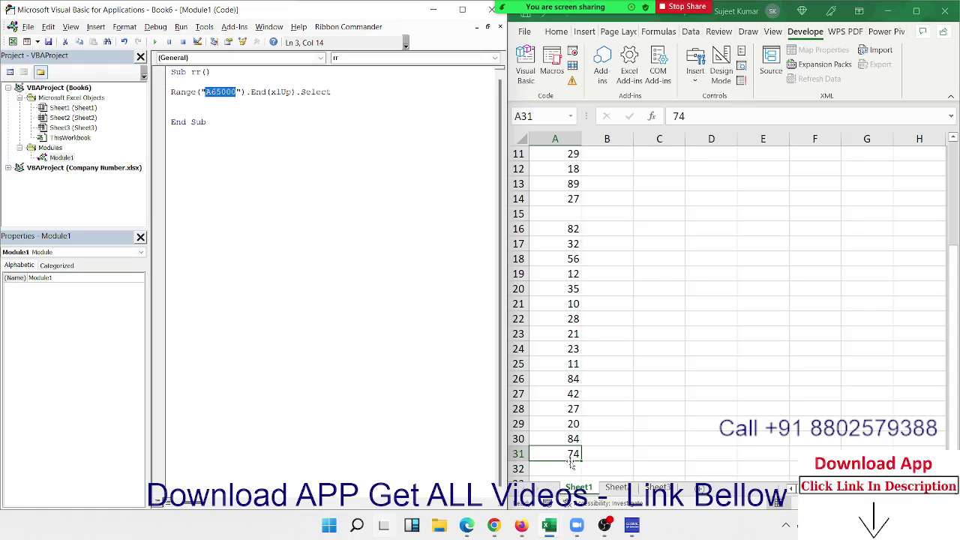
Fill the gaps with 85 in A15 and 65 in A7
scroll(633, 386, "up", 4)
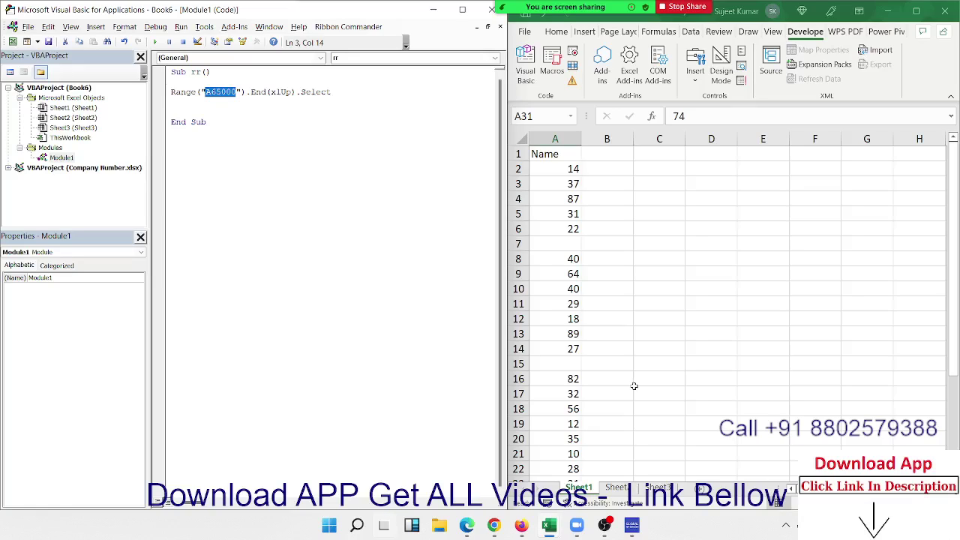
left_click(572, 366)
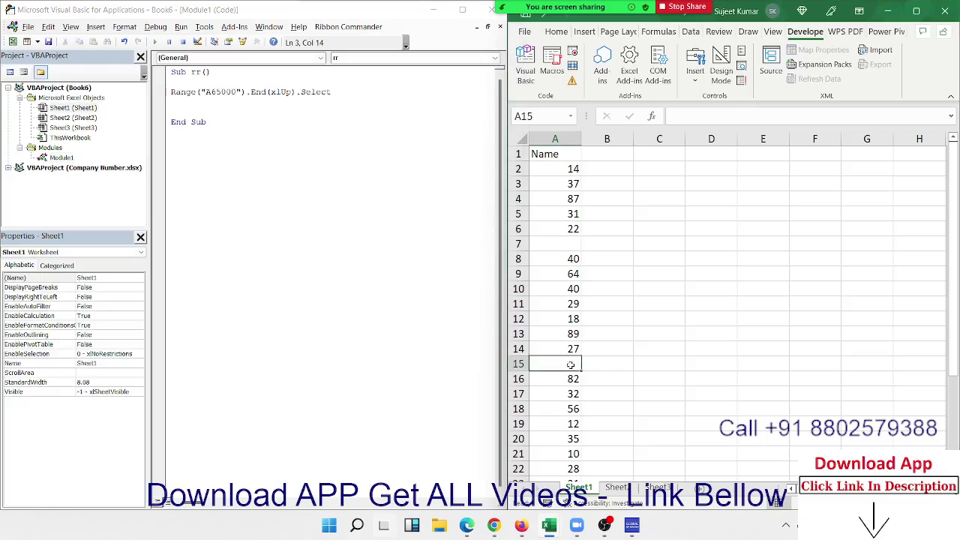
type("85")
key("Up")
key("ctrl+Up")
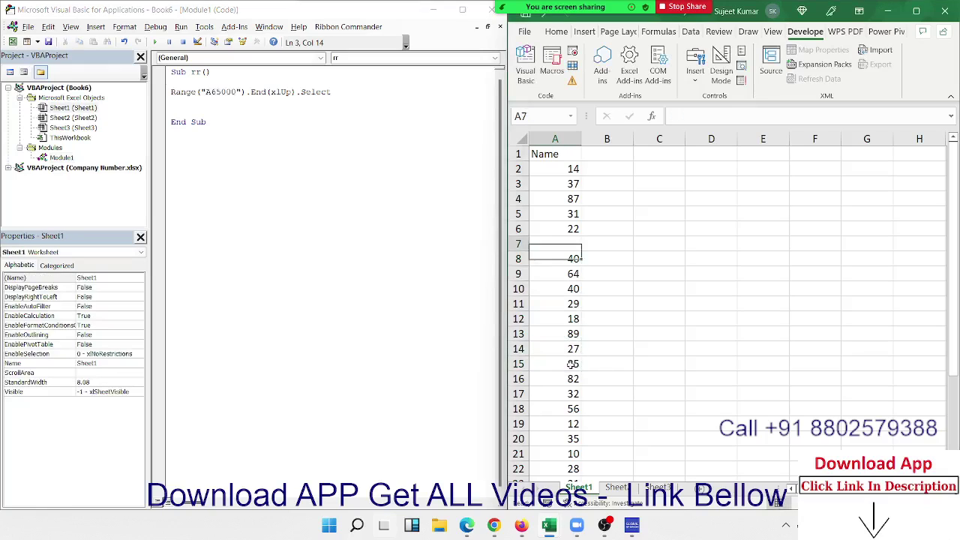
key("ctrl+Up")
key("Down")
type("6")
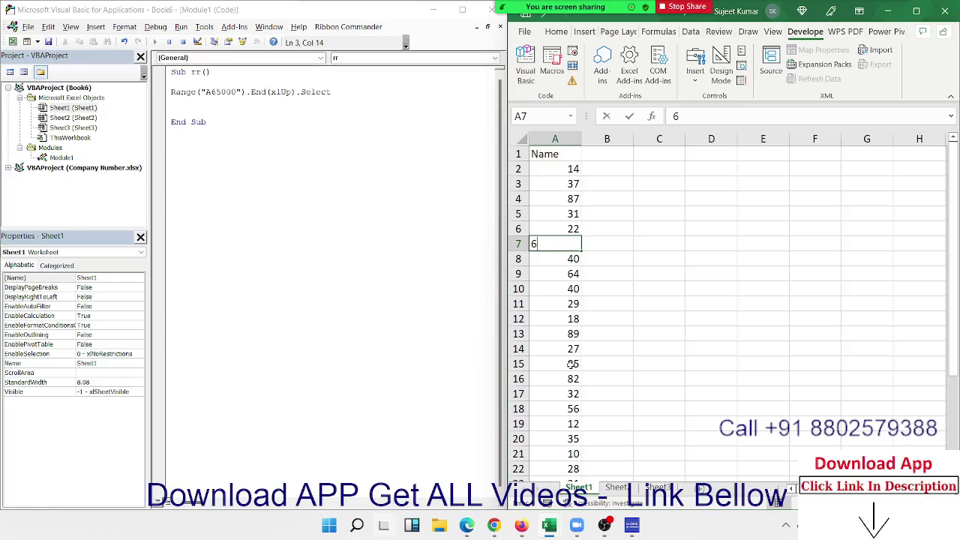
type("5")
key("Return")
key("Up")
Test Ctrl+Up/Down jumps in column A and Right/Left moves along row 1
key("Up")
key("Up")
key("Up")
key("Up")
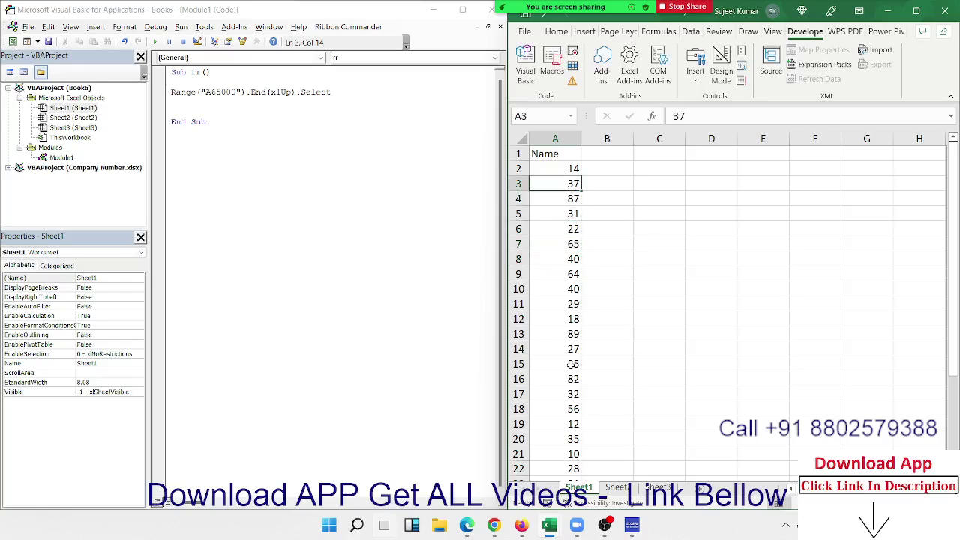
key("Up")
key("ctrl+Down")
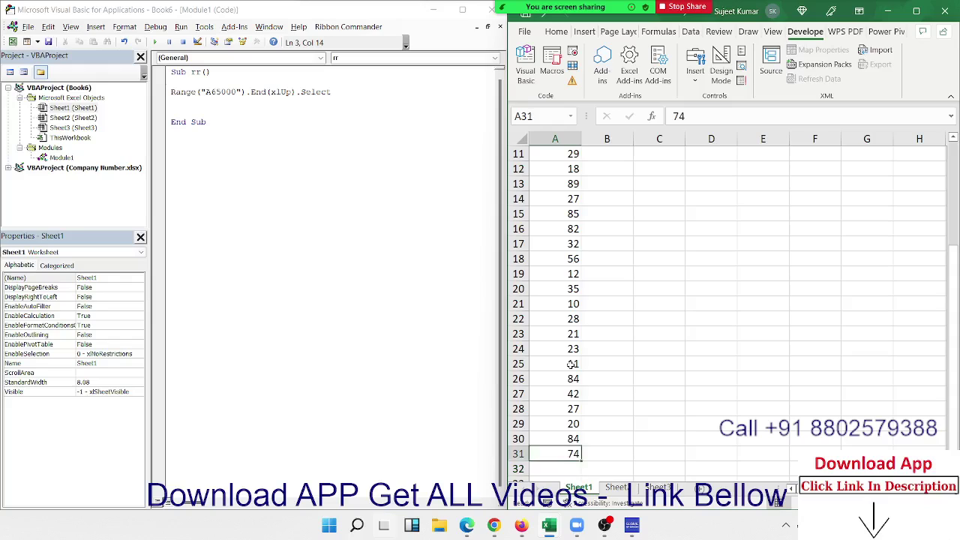
key("Up")
key("ctrl+Up")
key("Right")
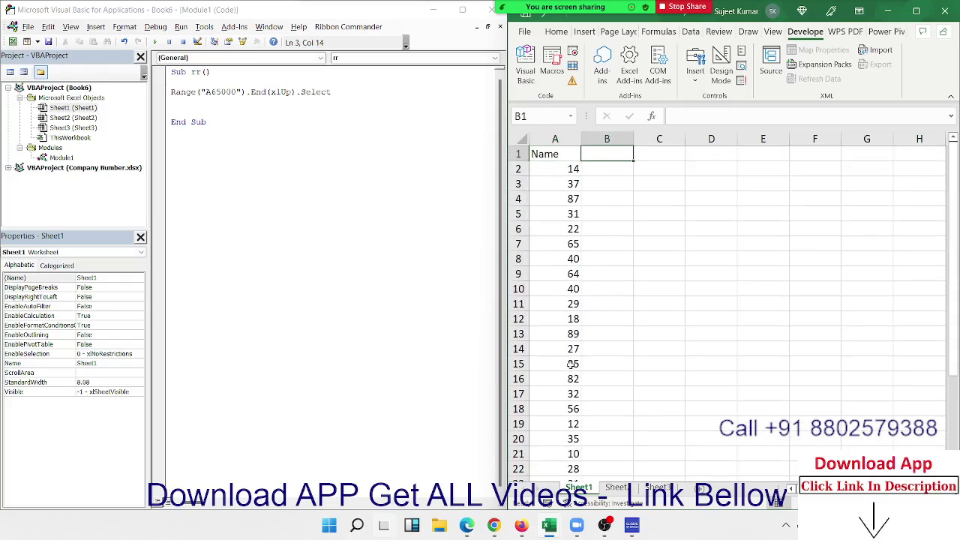
key("Right")
key("Right")
key("Right")
key("Left")
key("Home")
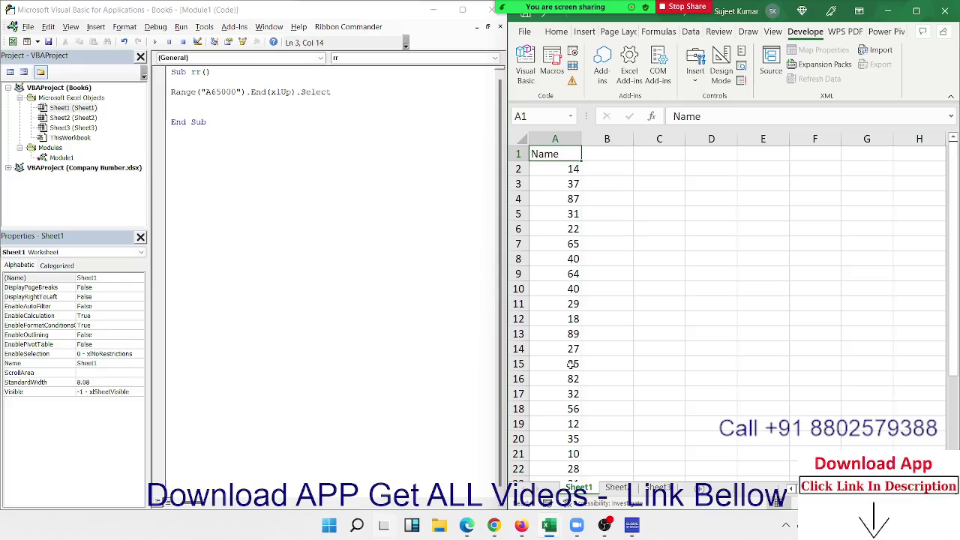
Delete the A65000 line and type Range("A1").End(xlDown).Select via IntelliSense
left_click_drag(353, 90, 168, 93)
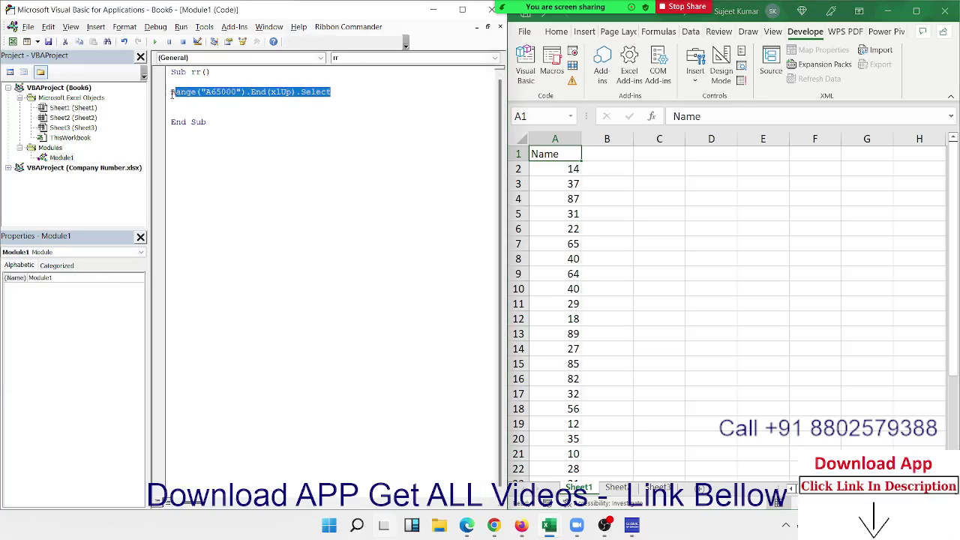
key("Delete")
type("r")
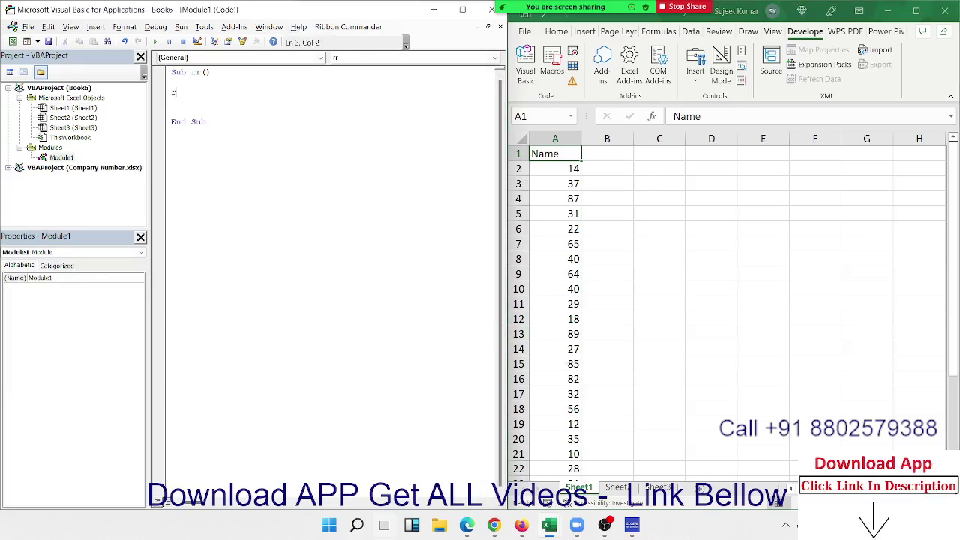
type("ange")
type("(\"A1")
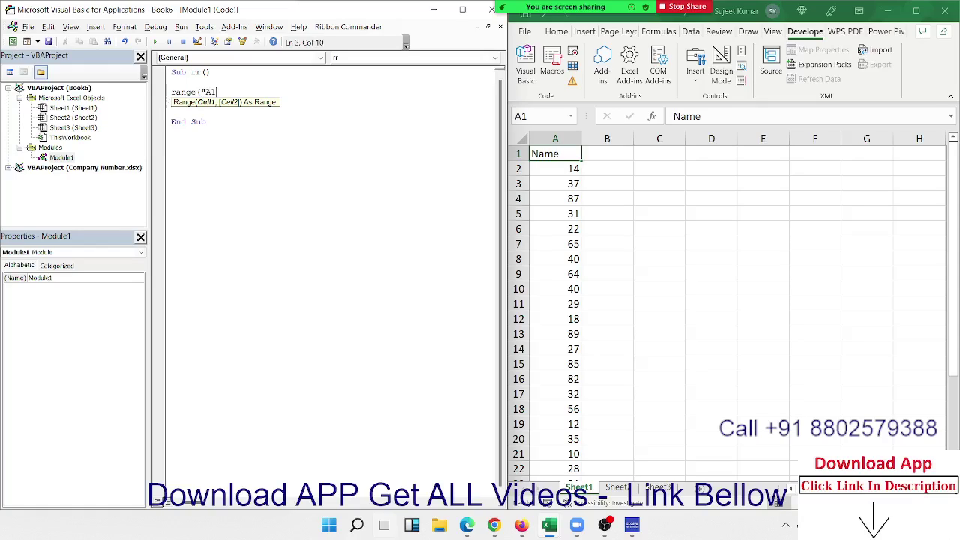
type("\").")
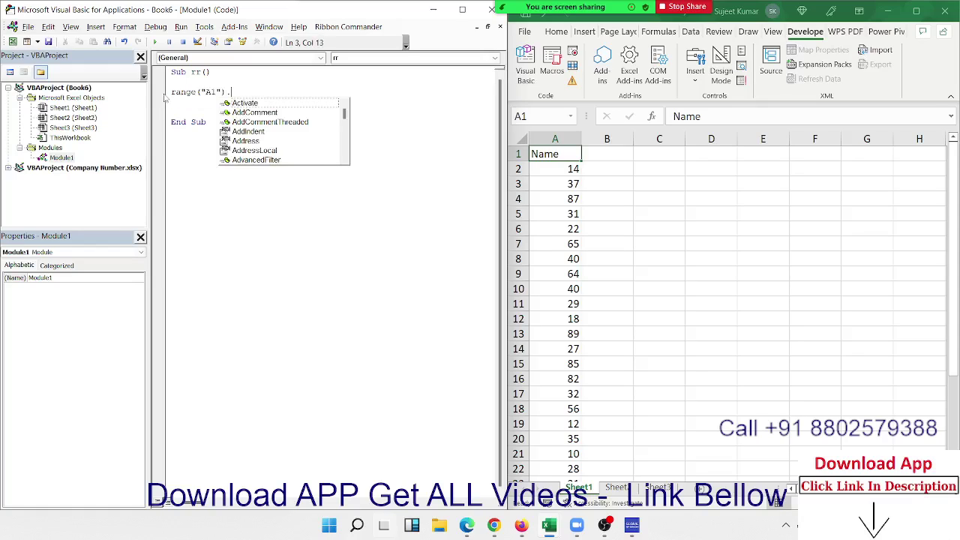
type("En")
key("Tab")
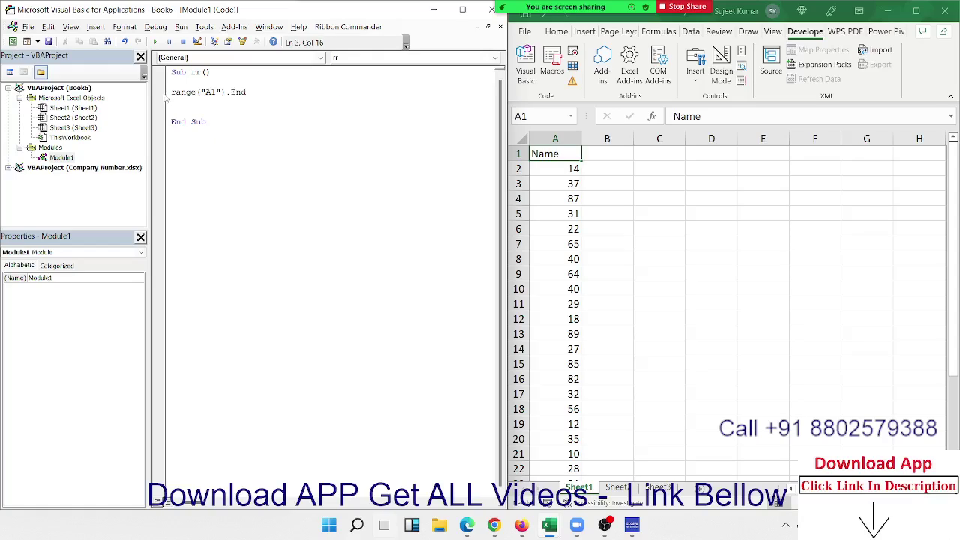
type("(")
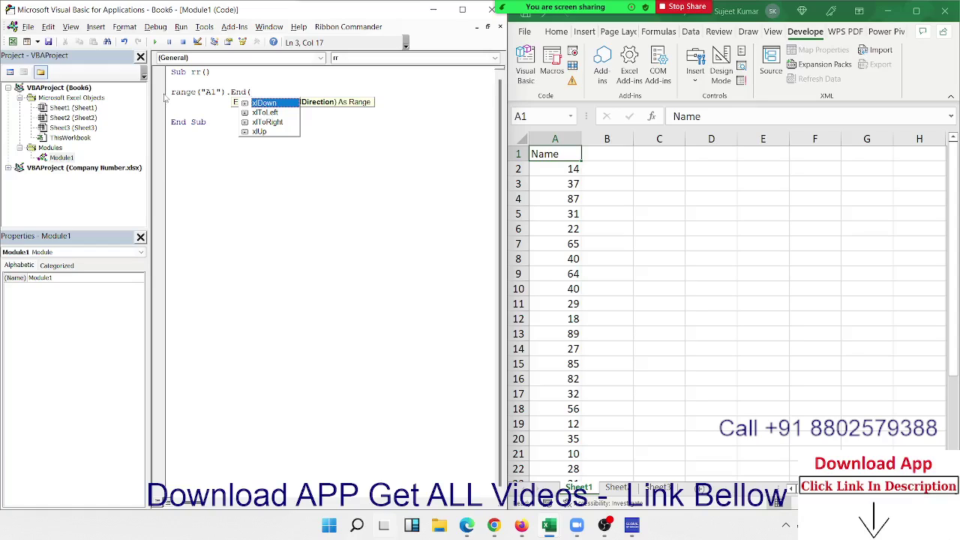
key("Tab")
type(").")
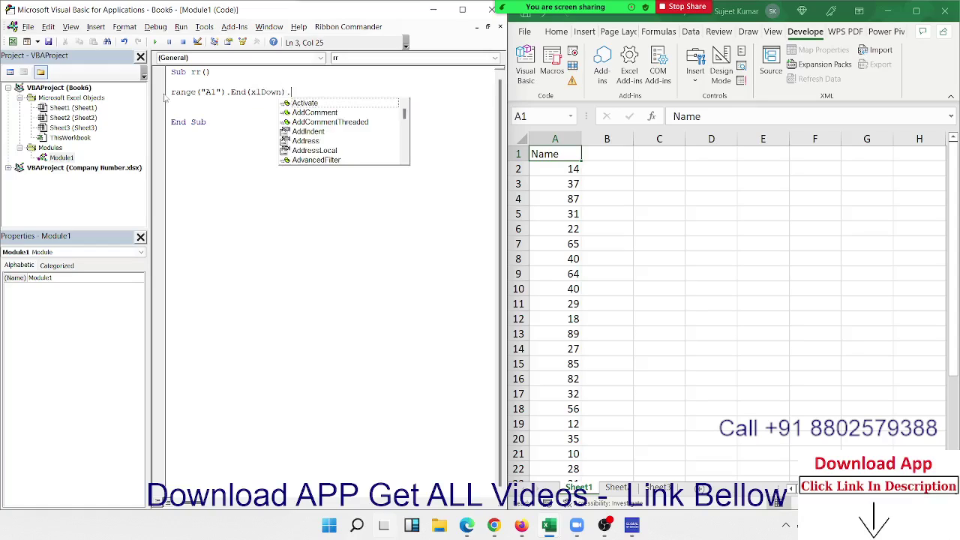
type("se")
key("Tab")
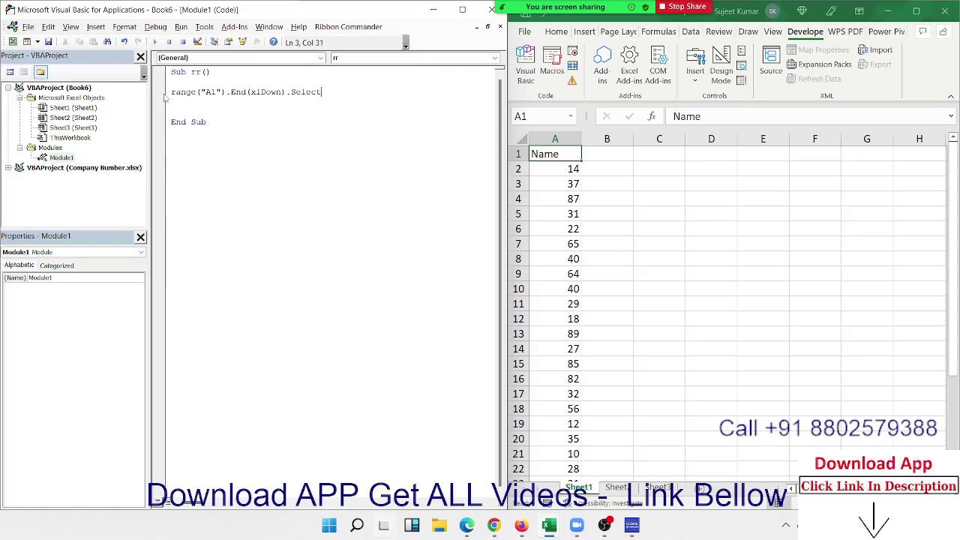
key("Return")
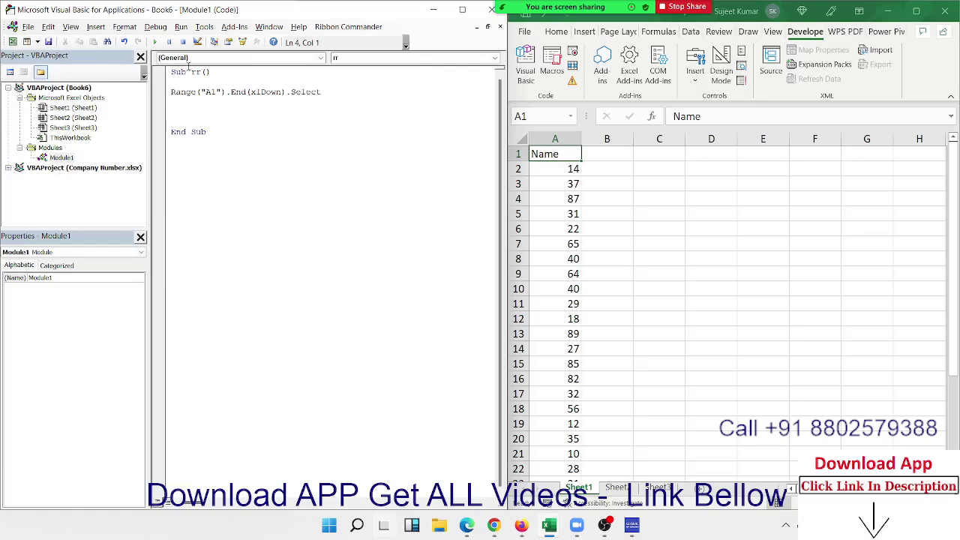
Run rr to land on A31, then review the End direction constants without editing
left_click(156, 42)
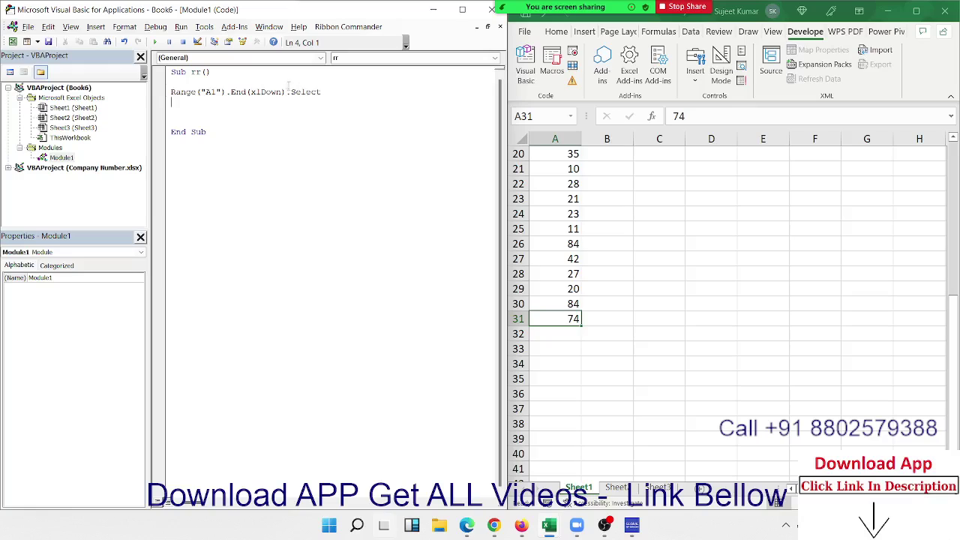
double_click(249, 92)
type("(")
key("Down")
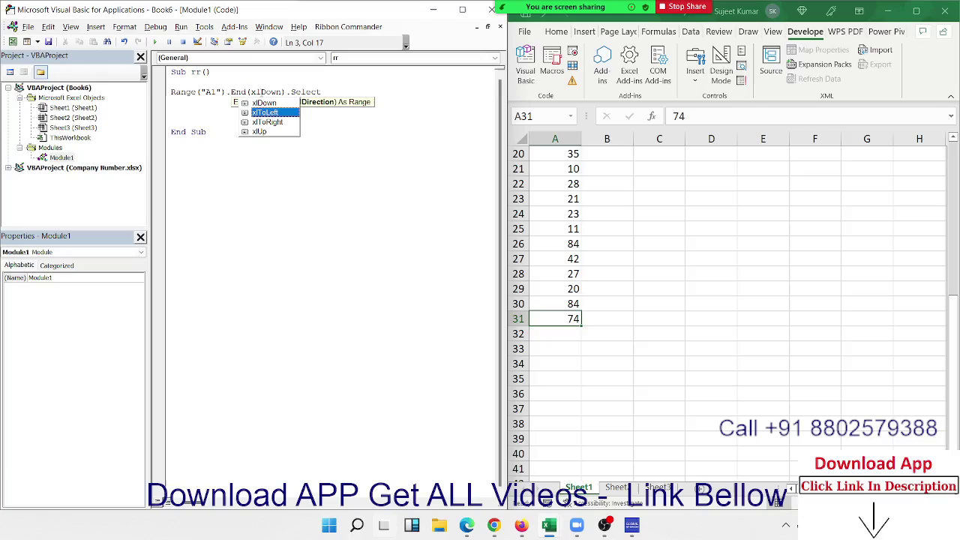
key("Escape")
key("Down")
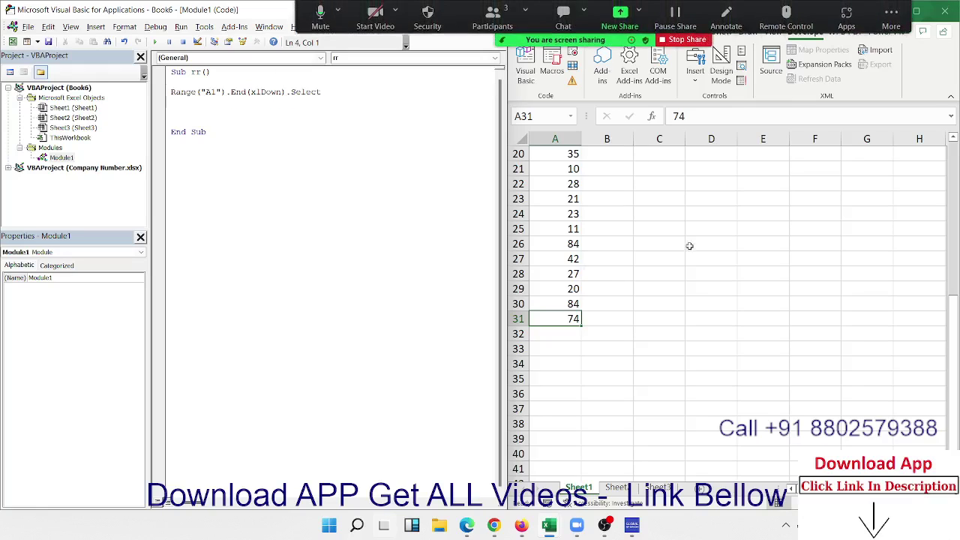
Clear the 64 in A9 and the 35 in A20
left_click(571, 213)
key("ctrl+Home")
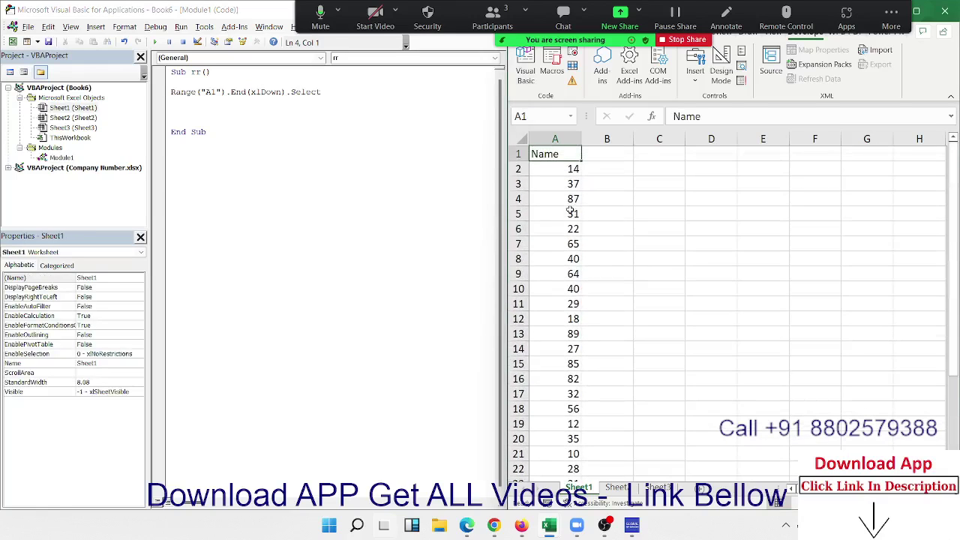
key("Down")
key("ctrl+Down")
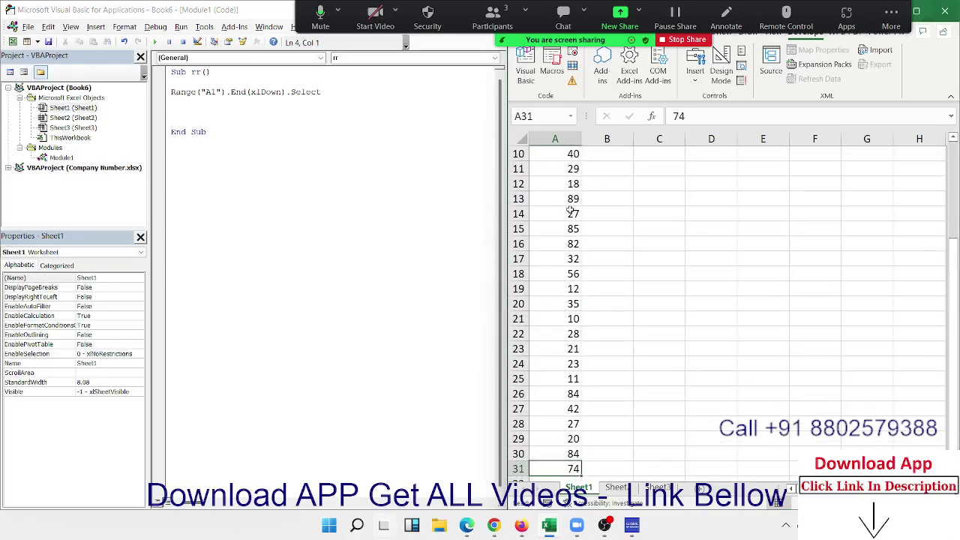
key("ctrl+Home")
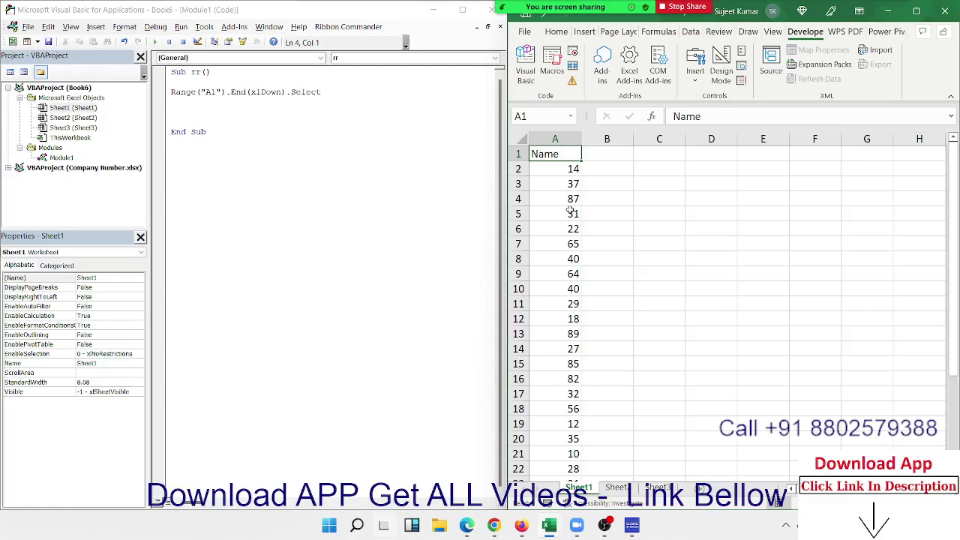
key("Down")
key("Down")
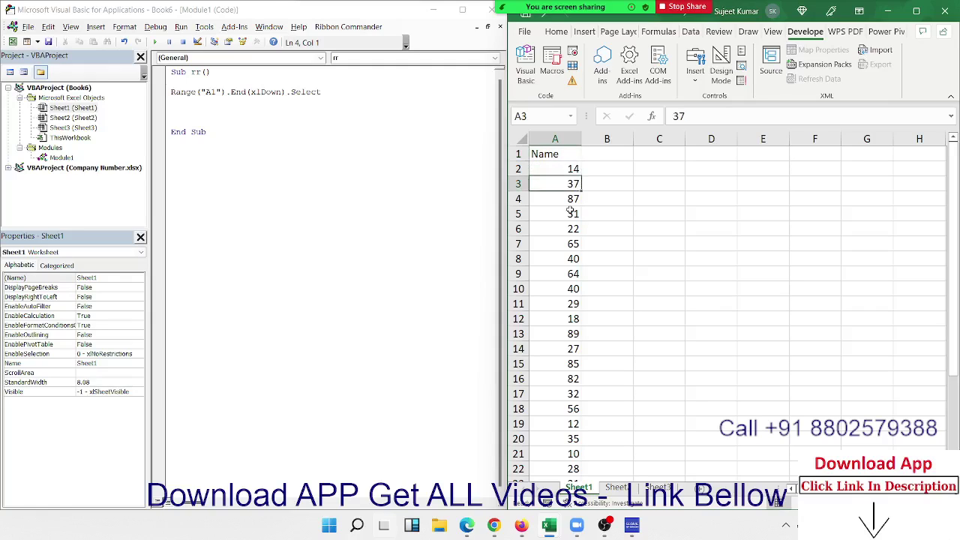
key("Down")
key("Down")
key("Down")
key("Down")
key("Down")
key("Down")
key("Delete")
key("Down")
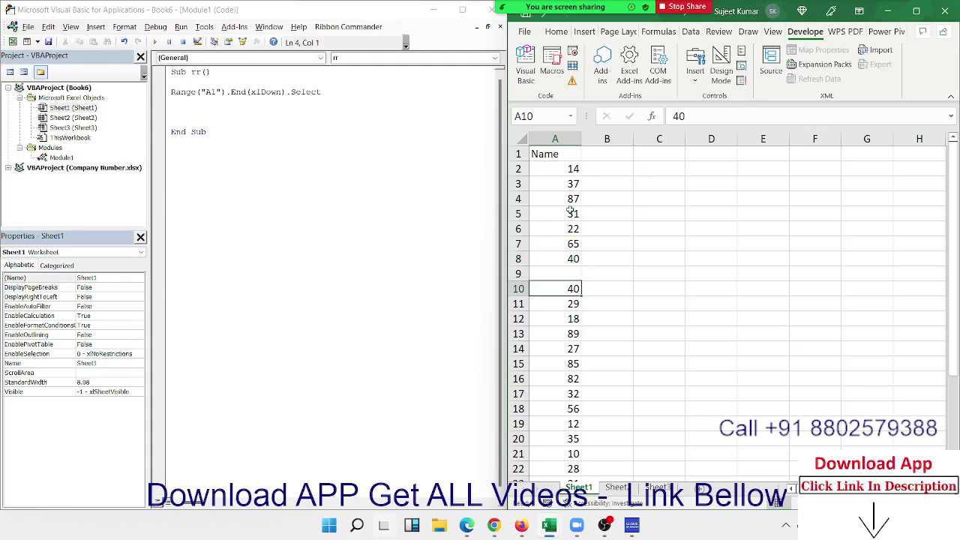
key("Down")
key("Down")
key("Down")
key("Down")
key("Up")
key("Up")
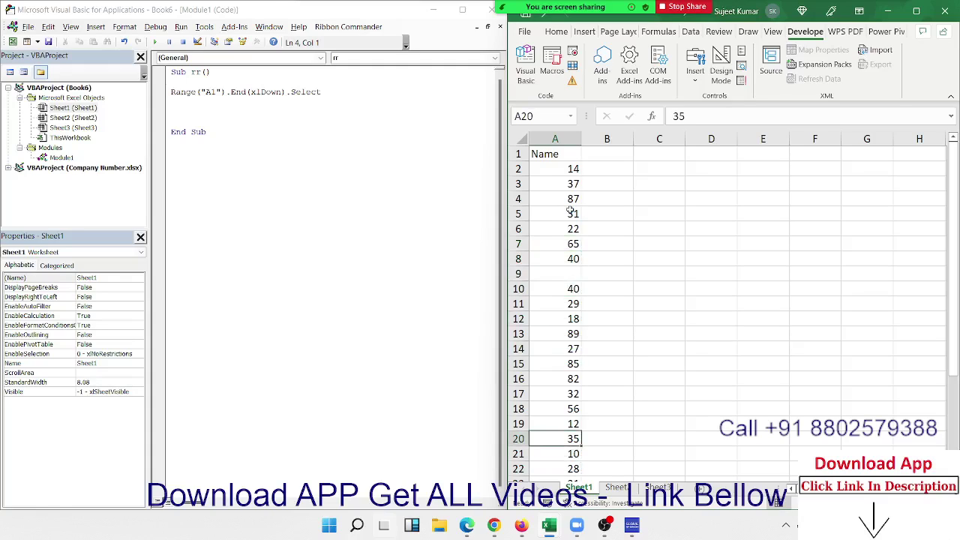
key("Delete")
Rerun the rr macro so it stops at A8 above the new gap
left_click(258, 125)
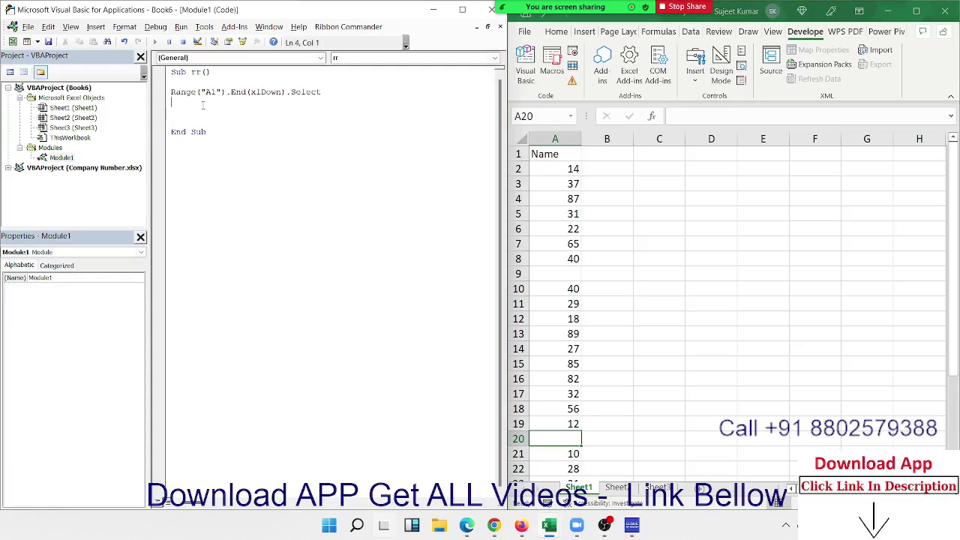
left_click(155, 42)
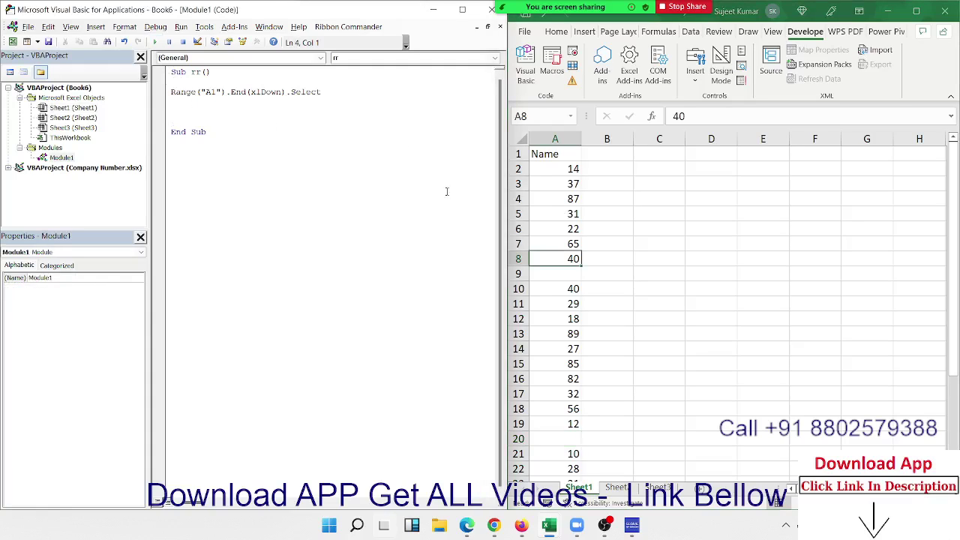
scroll(574, 315, "down", 3)
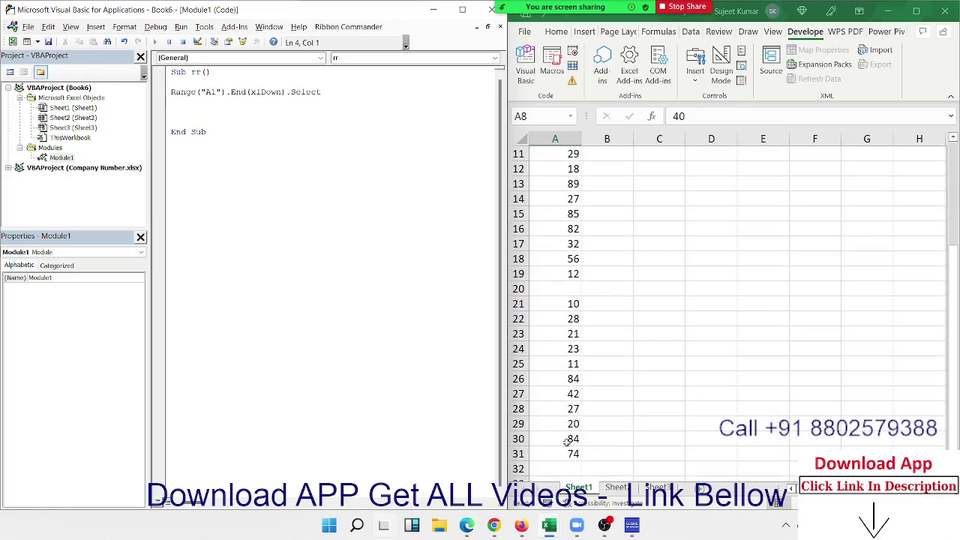
left_click(566, 456)
scroll(581, 433, "up", 3)
scroll(579, 420, "up", 1)
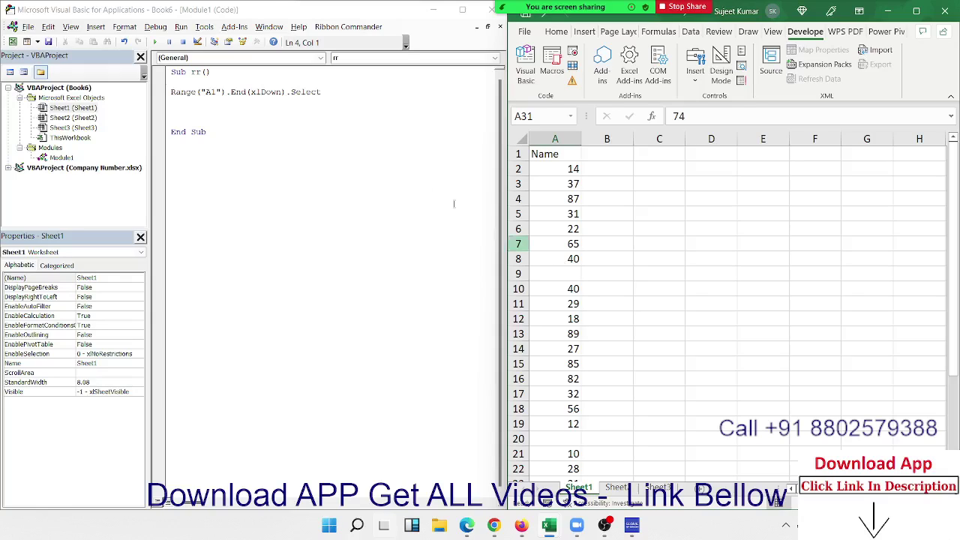
left_click(219, 109)
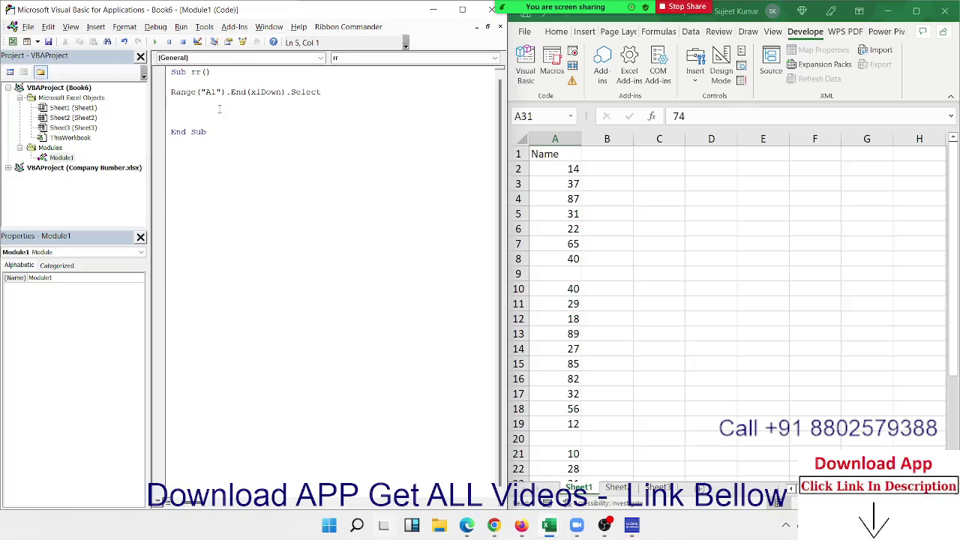
Rewrite the rr macro line as Range("a65000").End(xlUp).Select and run it to select A31
key("shift+Up")
key("Delete")
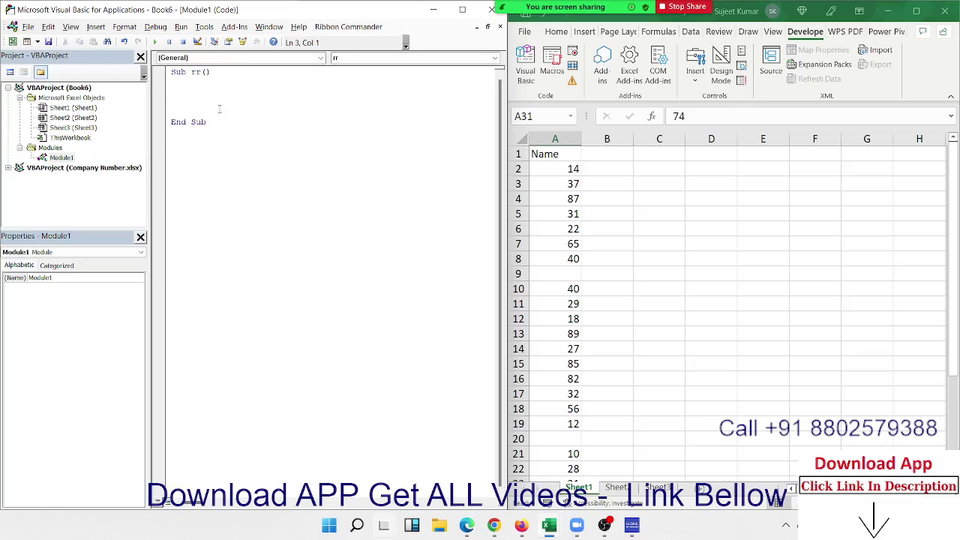
type("RANGE")
type("(\"a")
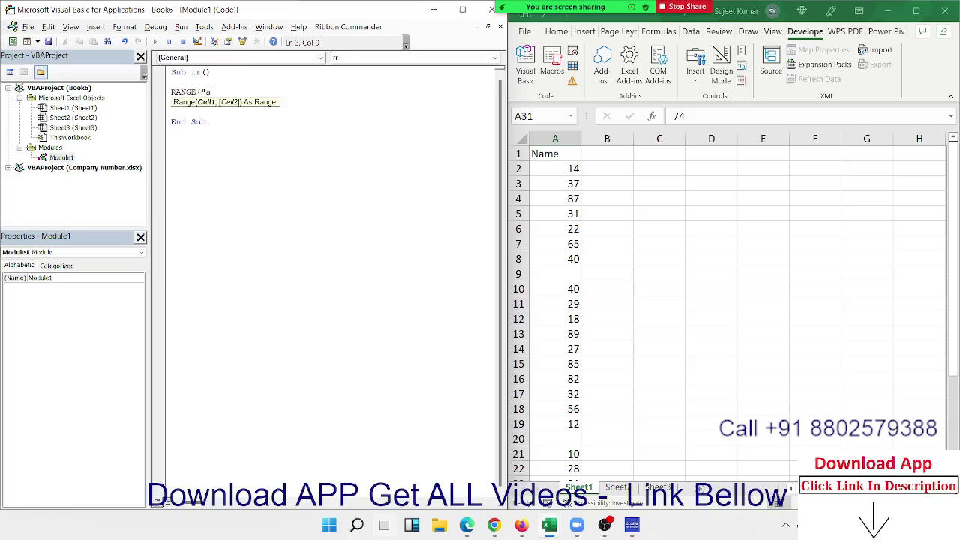
type("65000")
type("\").End")
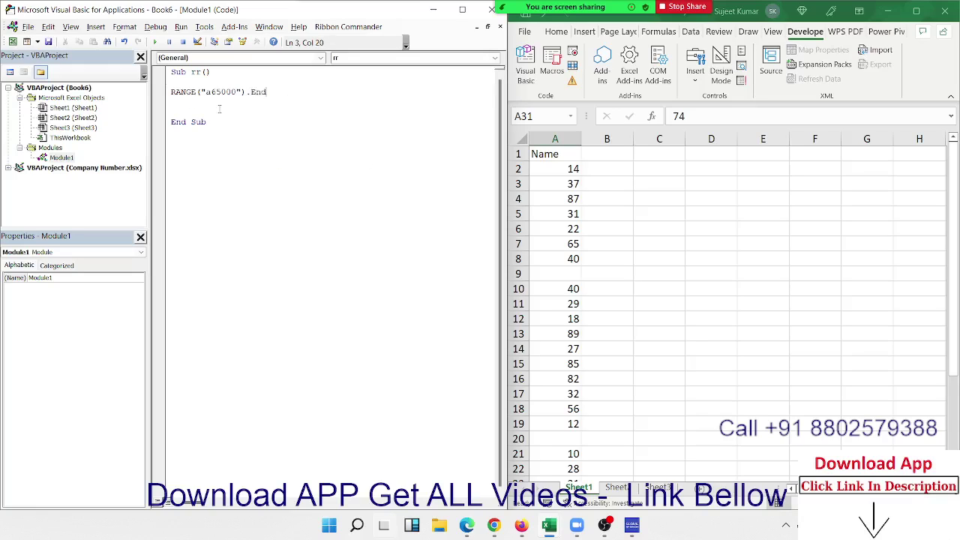
type("(xlU")
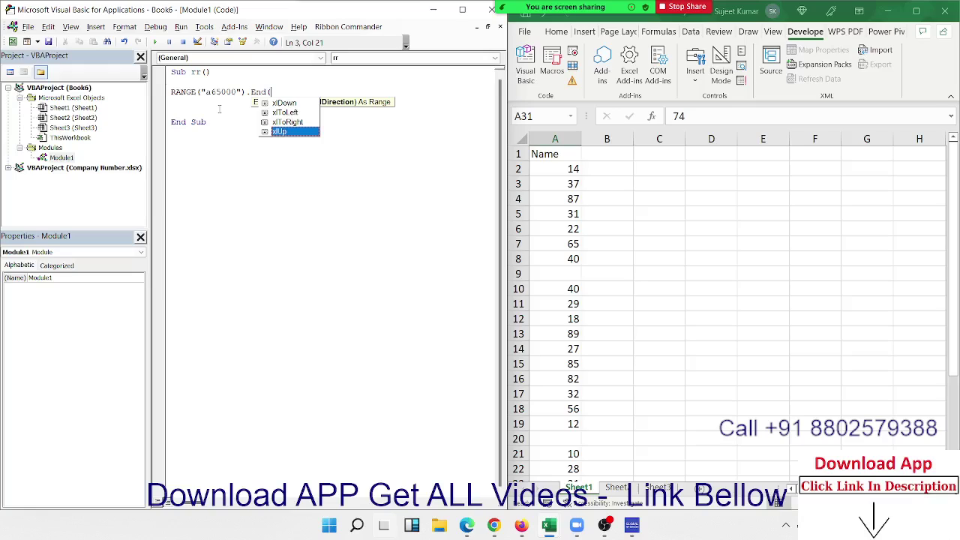
key("Tab")
type(").S")
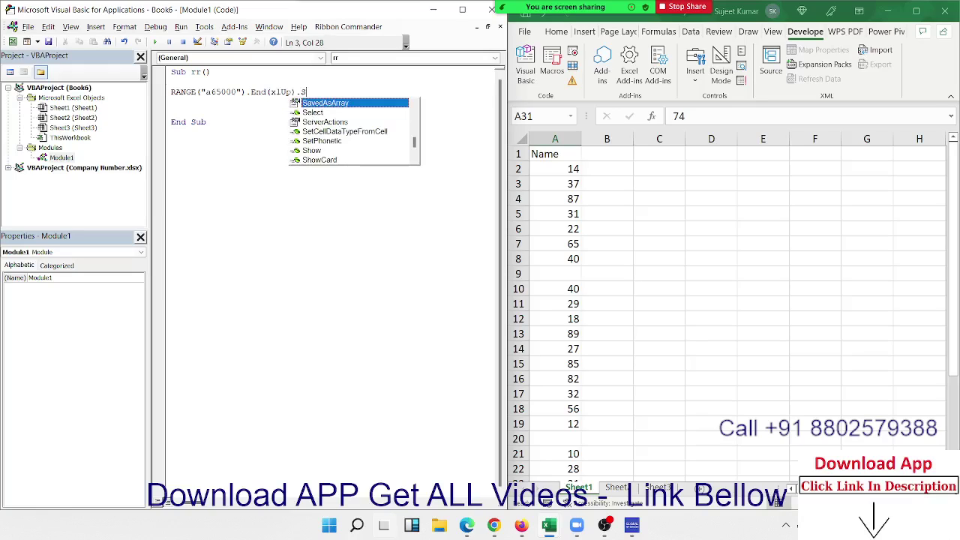
type("el")
key("Return")
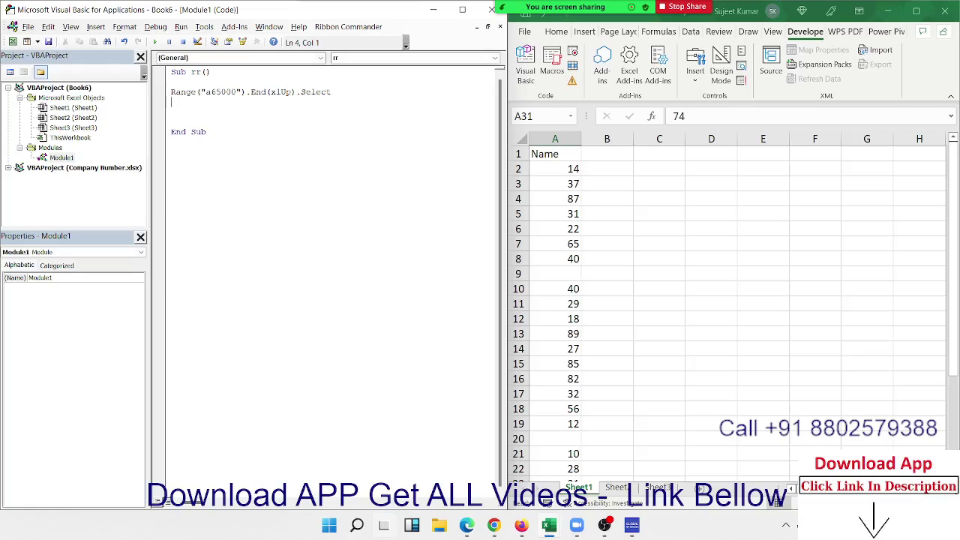
left_click(157, 42)
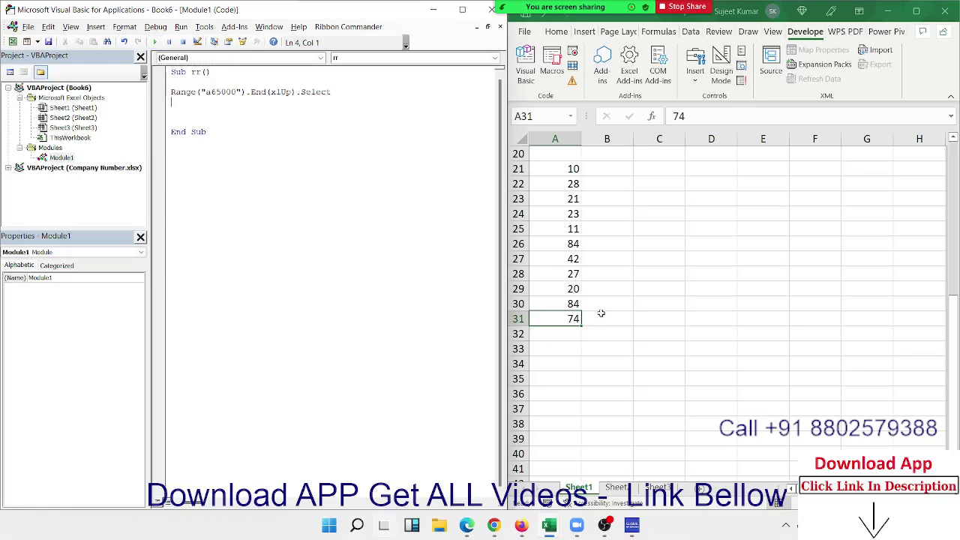
left_click(534, 115)
type("A")
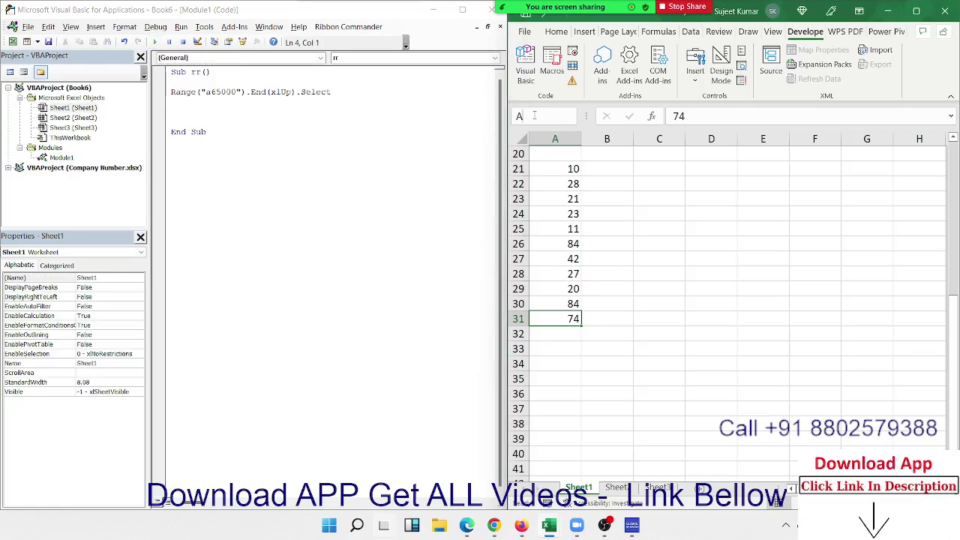
type("65000")
key("Return")
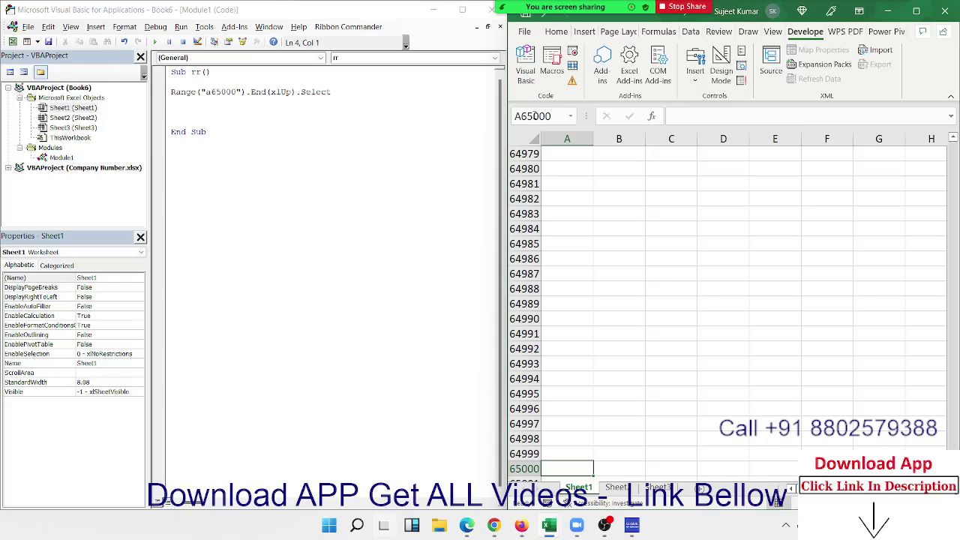
key("F5")
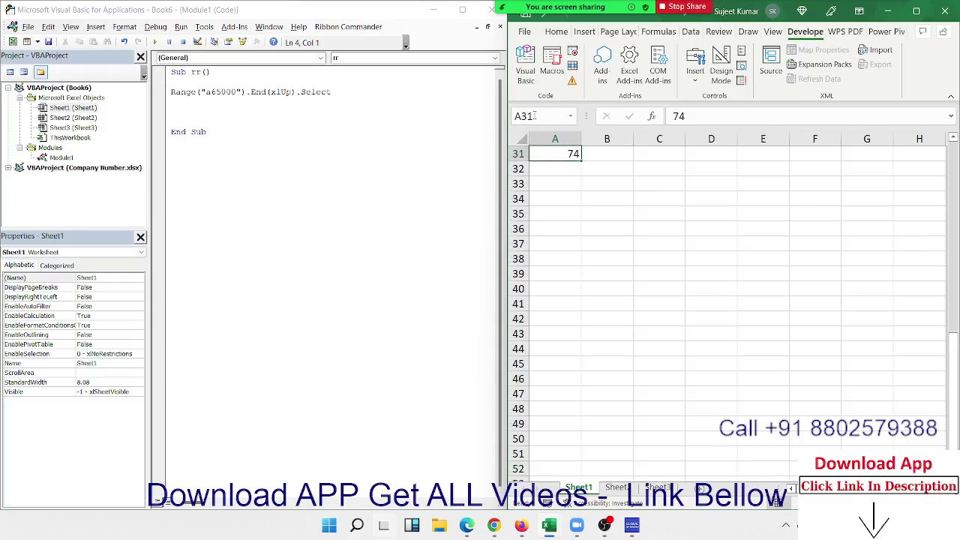
scroll(592, 72, "up", 1)
scroll(612, 206, "up", 9)
scroll(612, 205, "up", 1)
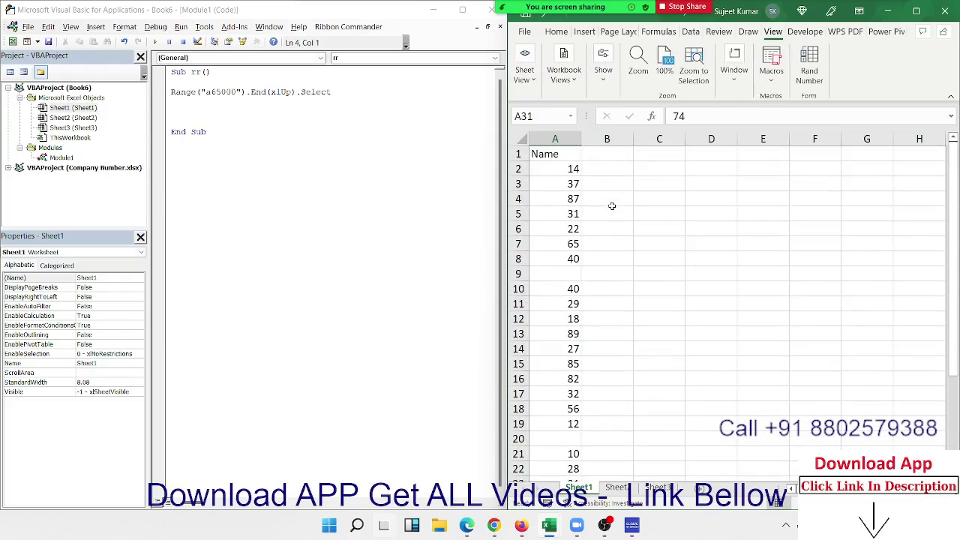
scroll(612, 206, "down", 2)
scroll(612, 205, "down", 1)
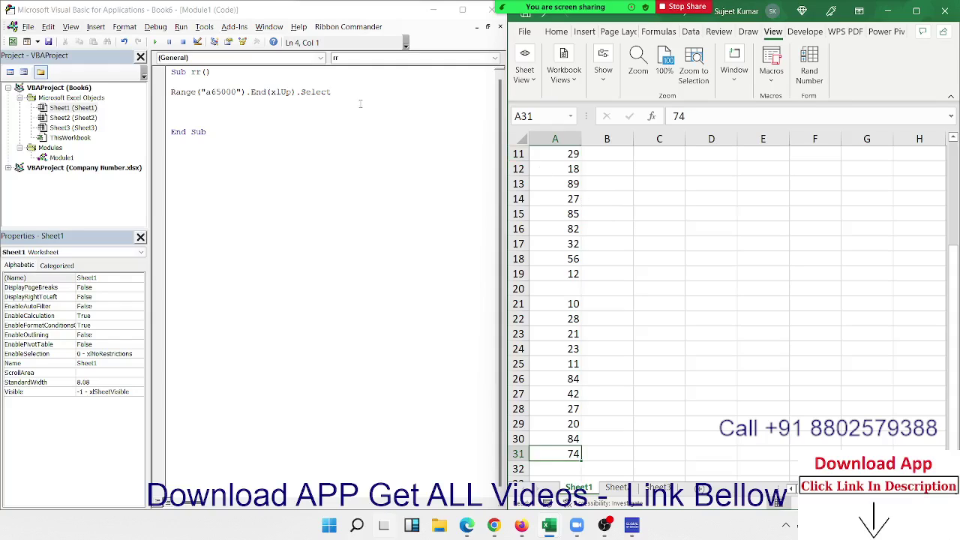
double_click(220, 91)
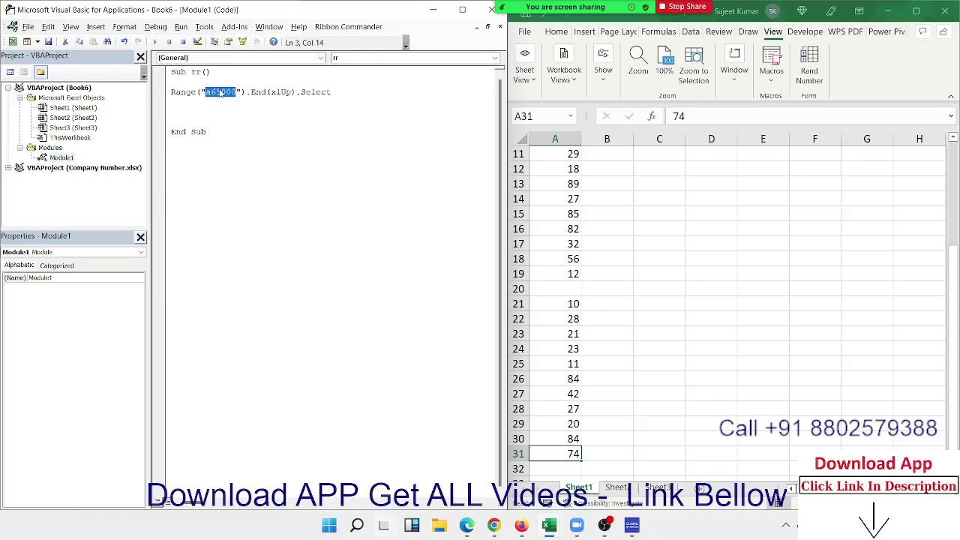
Jump through column A's number blocks around blank A20 with Ctrl+Up/Down, ending on empty A32
left_click(221, 92)
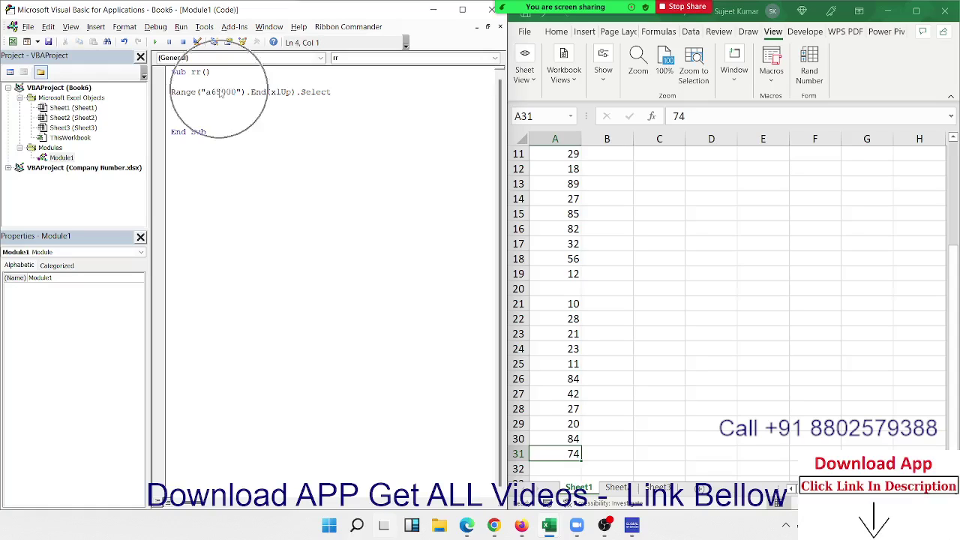
key("Down")
left_click(550, 470)
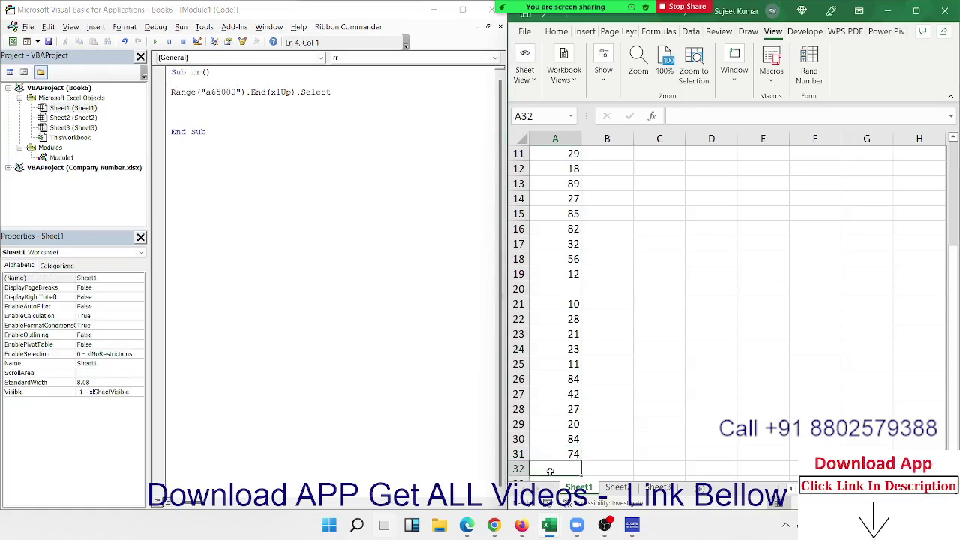
key("ctrl+Down")
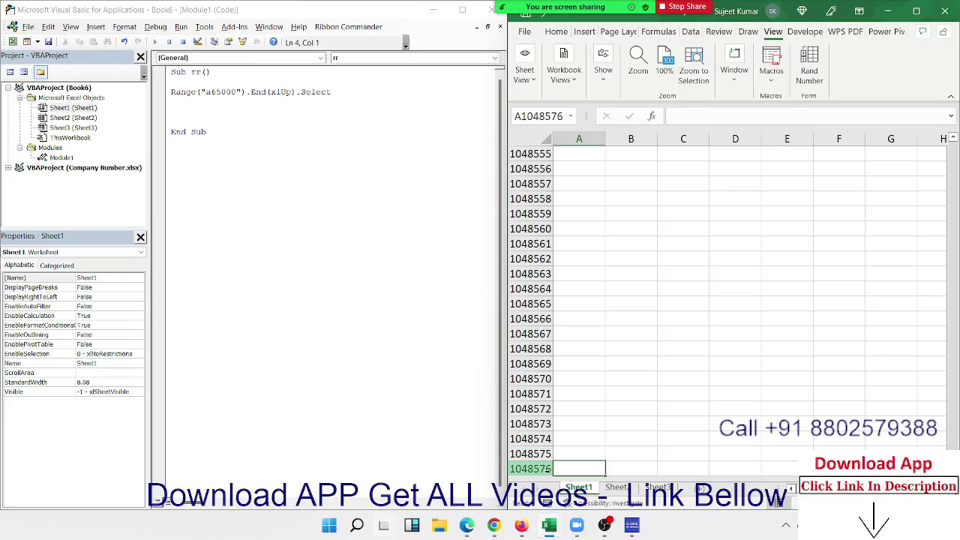
key("ctrl+Up")
key("ctrl+Up")
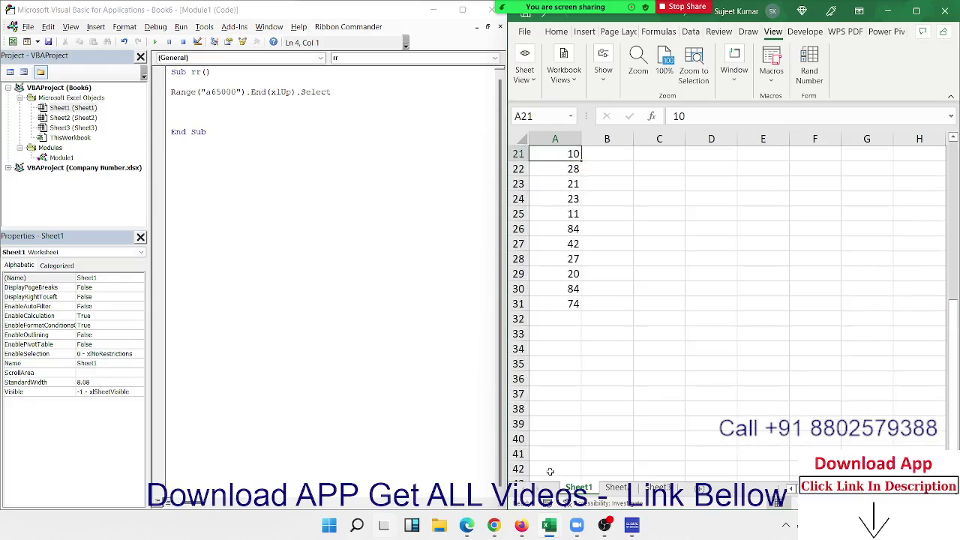
key("ctrl+Up")
key("ctrl+Up")
key("ctrl+Up")
key("ctrl+Up")
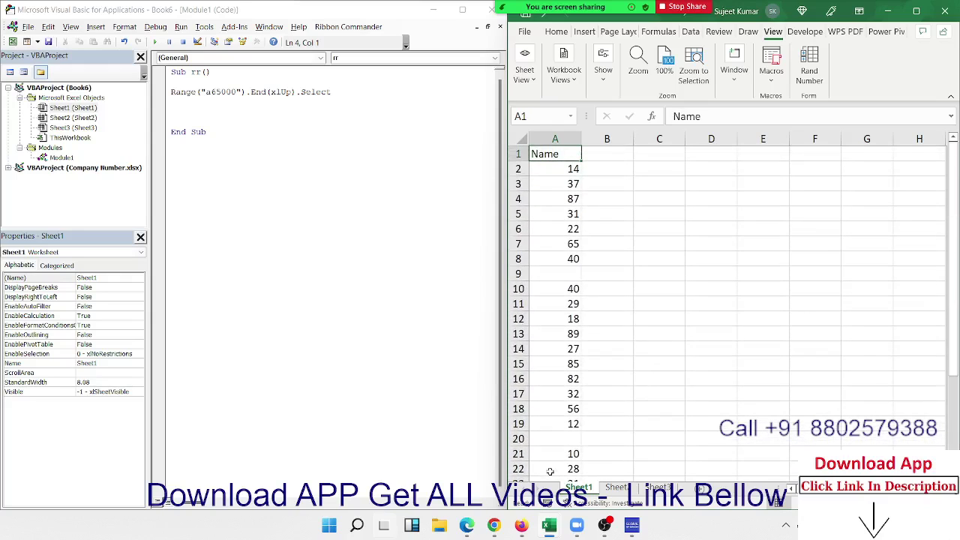
key("ctrl+Down")
key("ctrl+Down")
key("ctrl+Down")
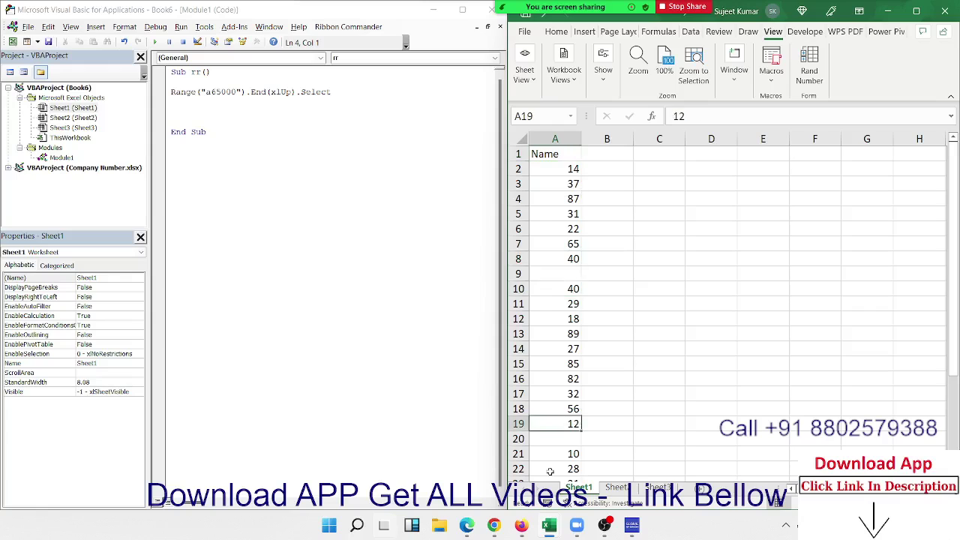
key("ctrl+Down")
key("ctrl+Down")
key("Down")
key("Up")
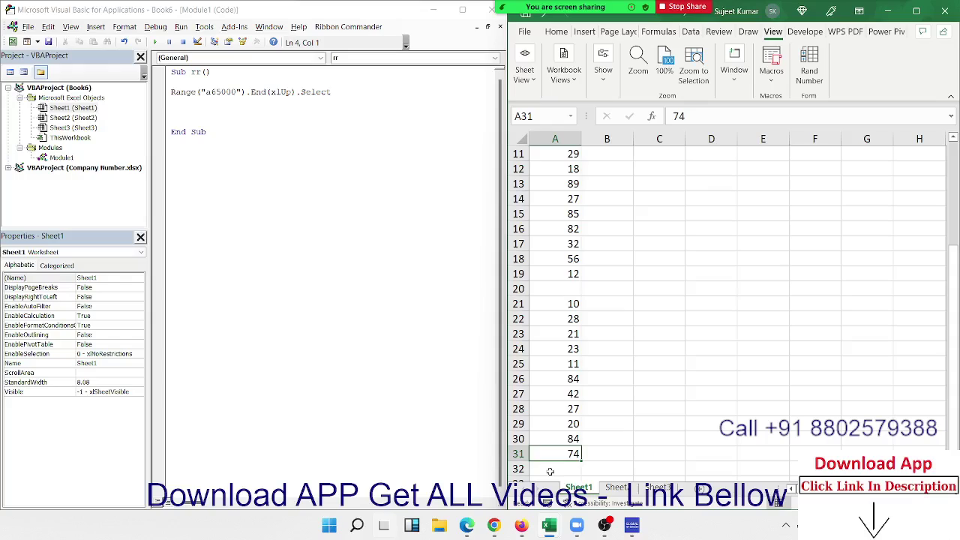
key("Down")
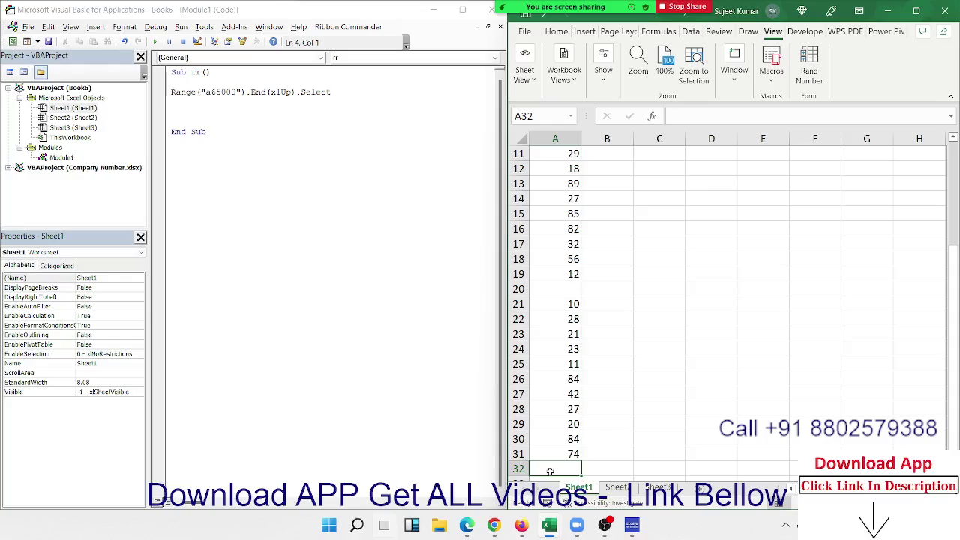
Replace .Select with .Offset(1,0).Value=500 at the end of the macro's Range line
left_click(340, 92)
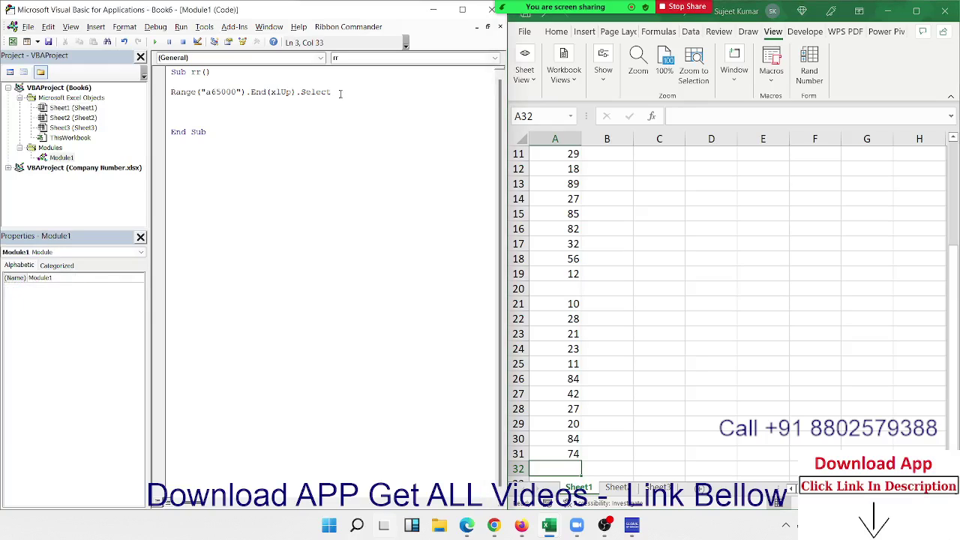
key("BackSpace")
key("BackSpace")
key("BackSpace")
key("BackSpace")
key("BackSpace")
key("BackSpace")
key("BackSpace")
type(").")
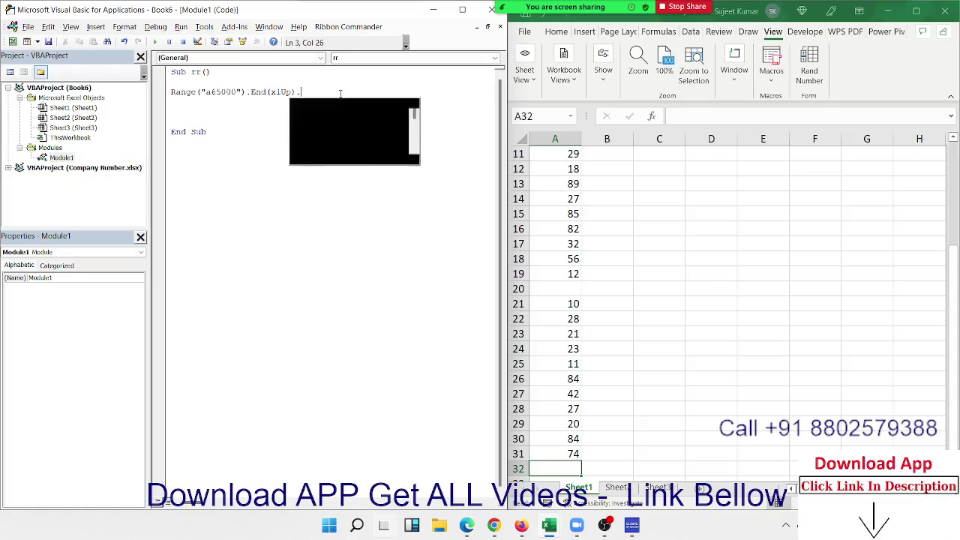
type("Offset(")
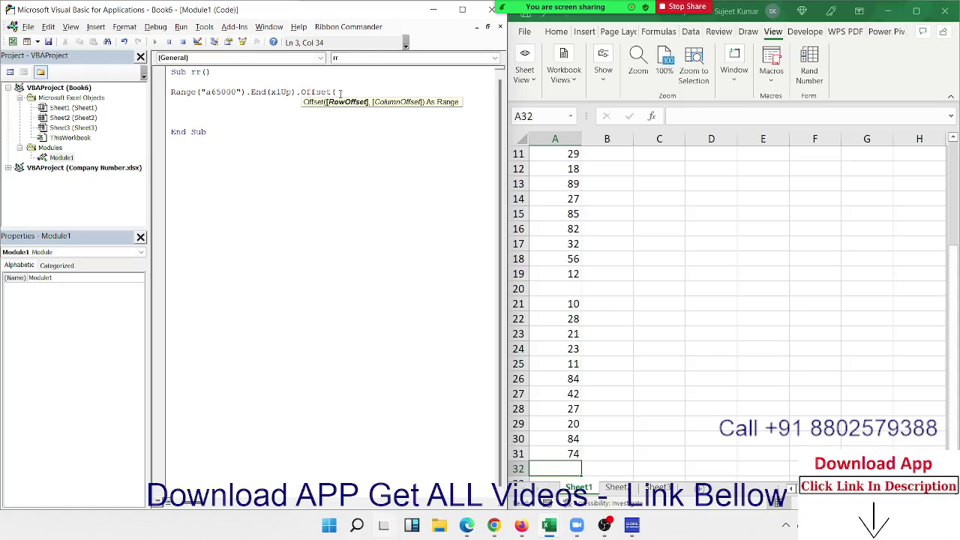
type("1,0")
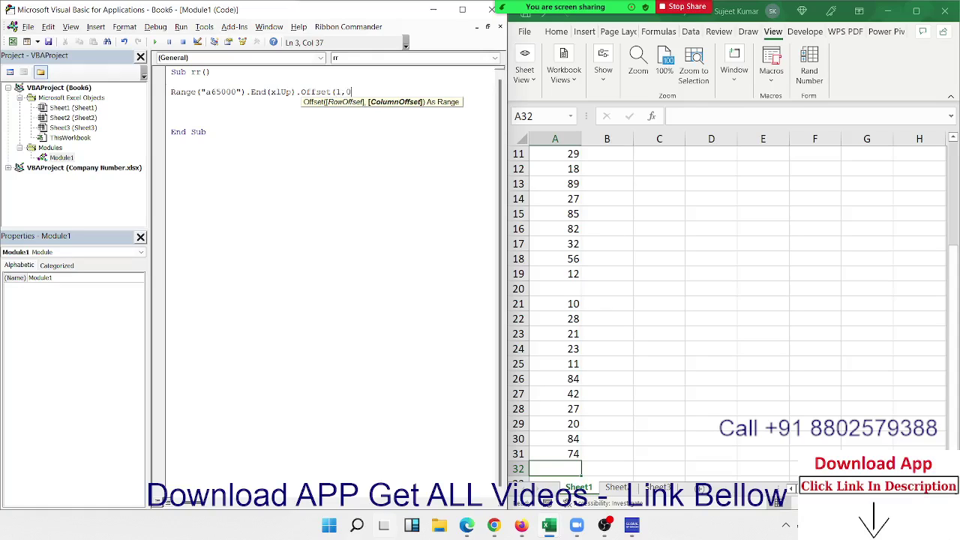
type(").V")
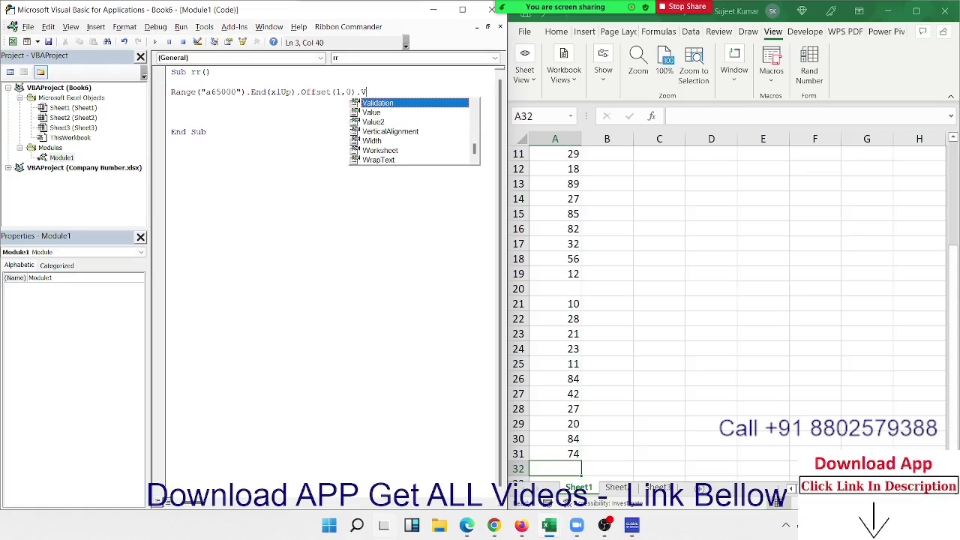
type("alue=50")
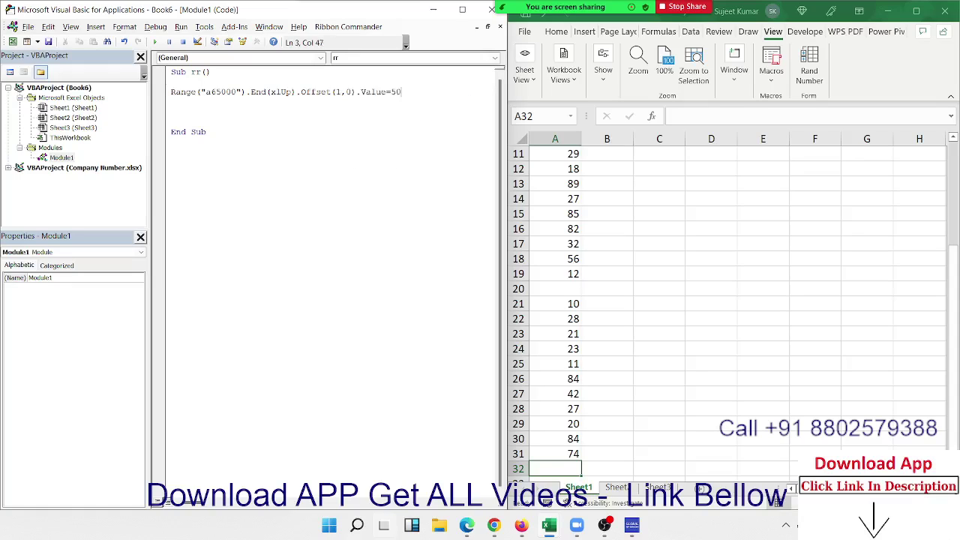
type("00")
key("BackSpace")
key("Return")
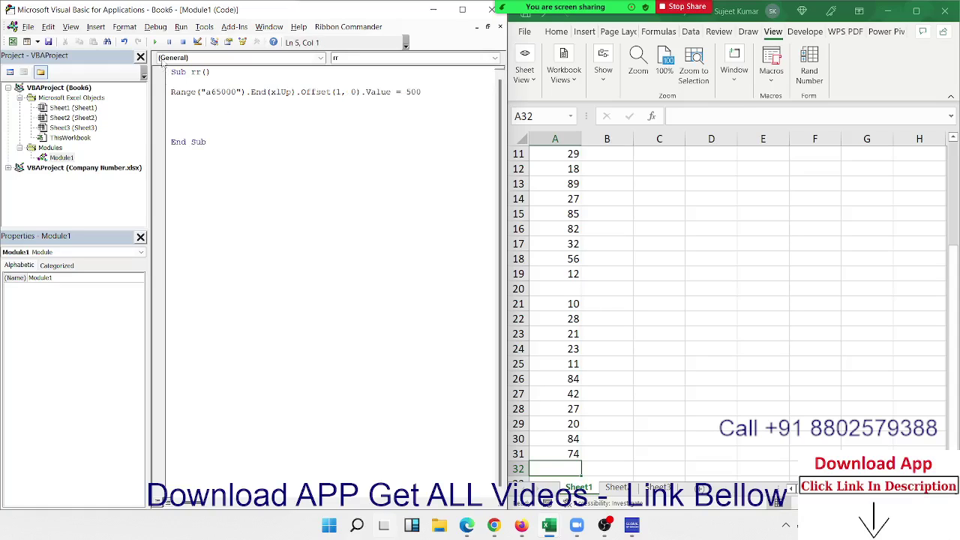
Run the macro over and over so 500 fills each next empty cell, A32 through A43
left_click(155, 42)
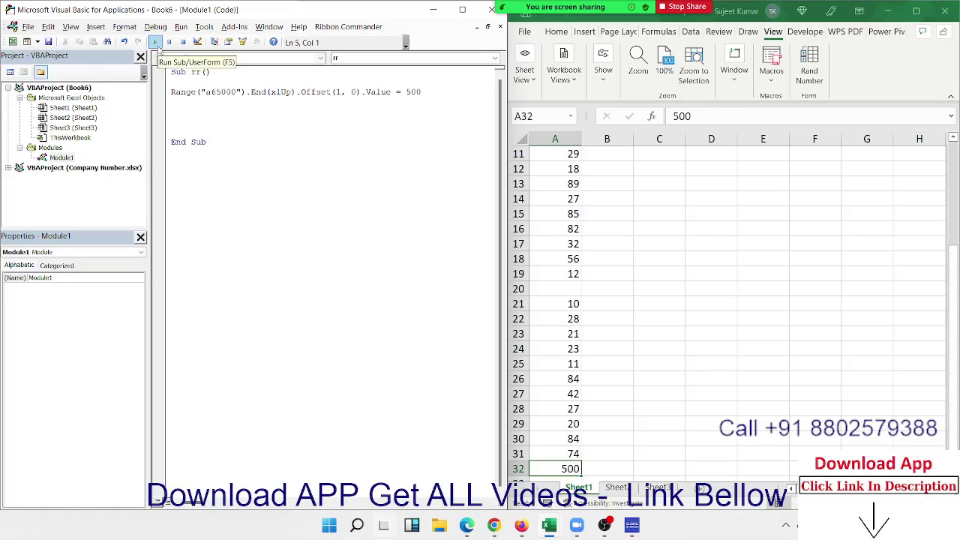
left_click(155, 42)
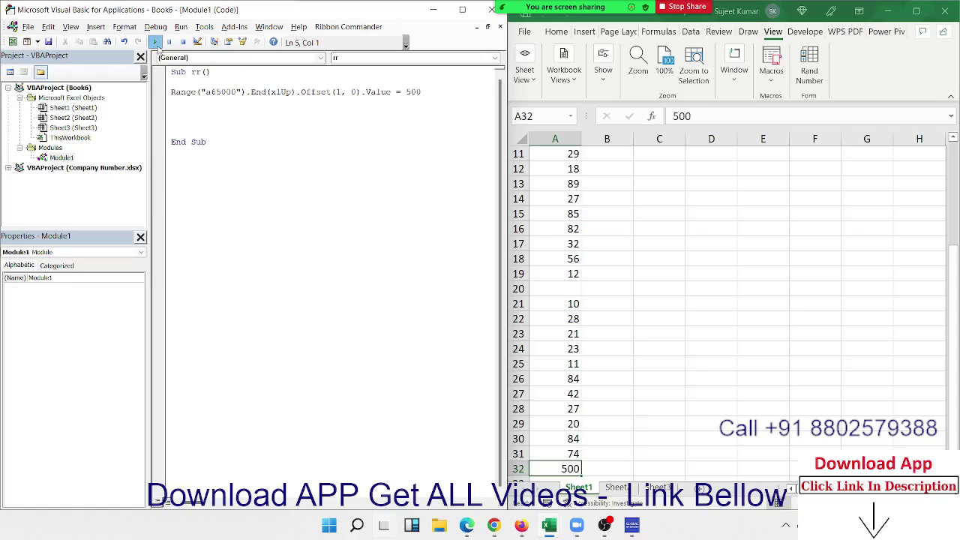
scroll(677, 160, "down", 2)
scroll(677, 159, "down", 5)
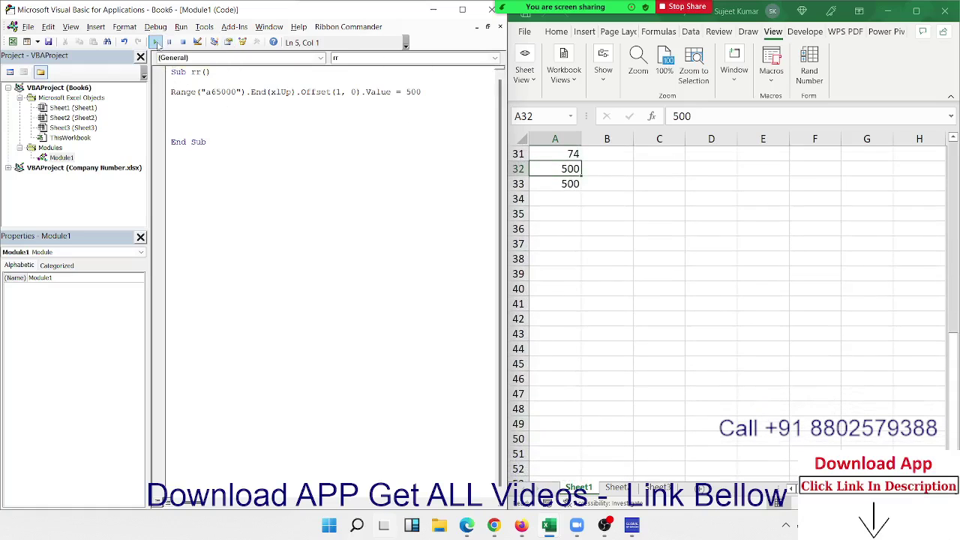
left_click(155, 42)
left_click(155, 42)
left_click(156, 42)
left_click(155, 42)
left_click(156, 42)
left_click(155, 42)
left_click(155, 42)
left_click(155, 42)
left_click(156, 42)
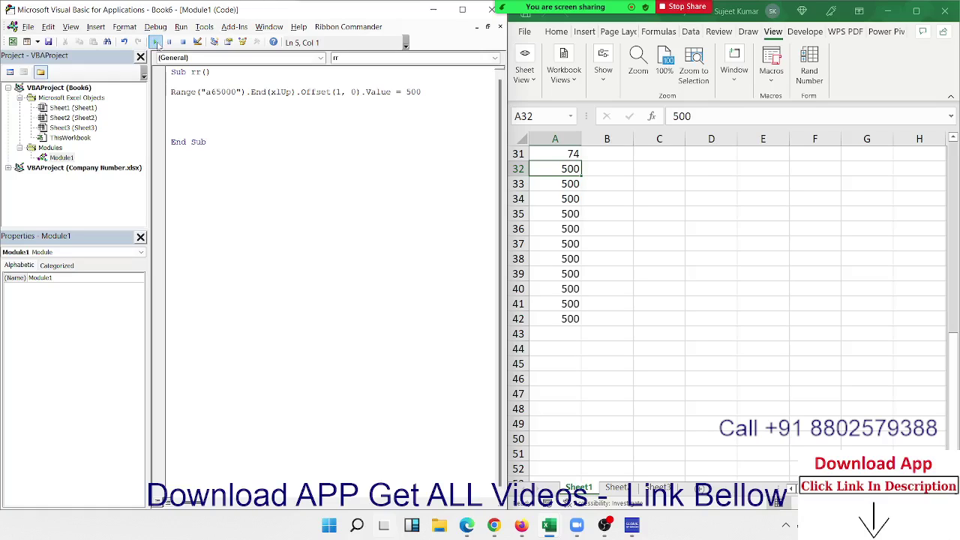
left_click(155, 42)
Mark the trailing zeros of 500 and the column offset 0 in Offset(1, 0) in the code
left_click_drag(410, 92, 433, 92)
left_click(434, 93)
double_click(354, 92)
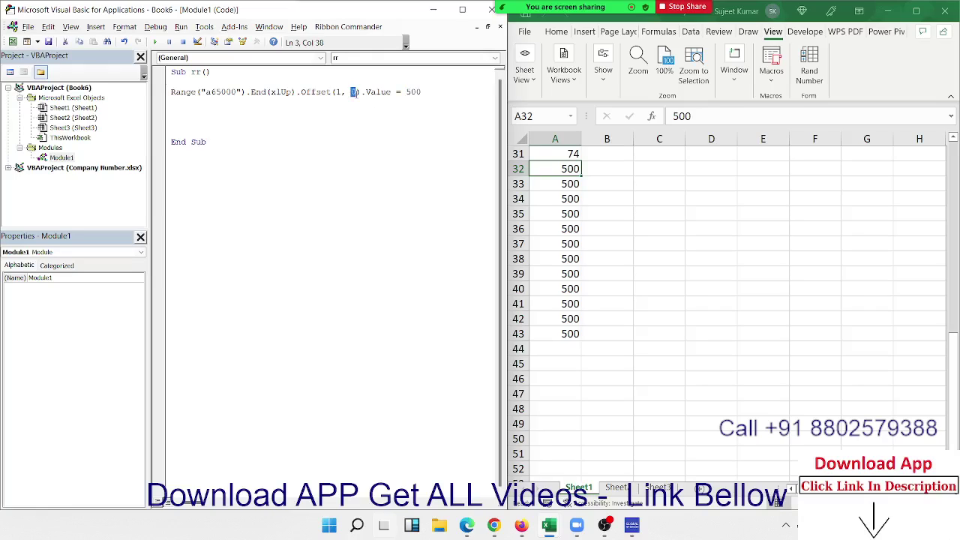
Change the offset to Offset(0, 1) and run the macro, writing 500 into B43
left_click(606, 332)
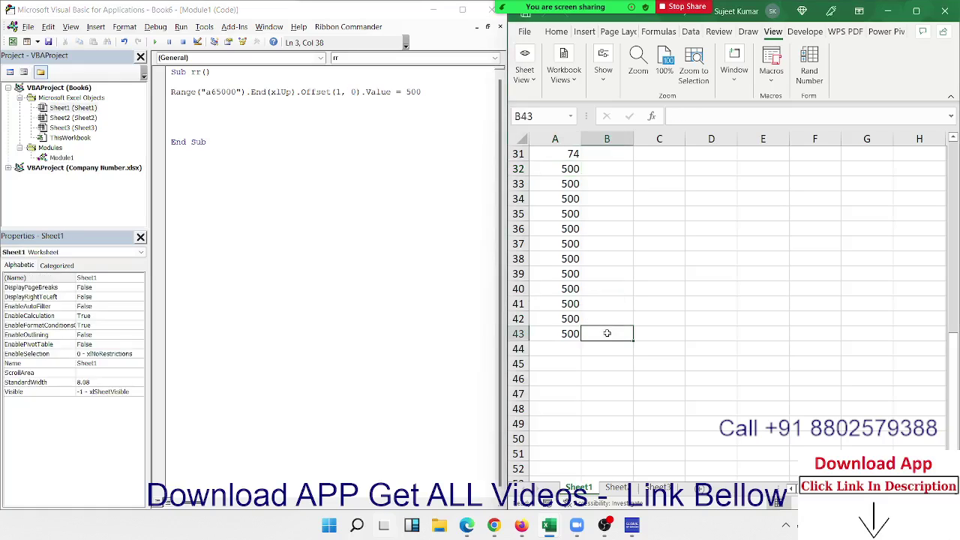
left_click(562, 330)
left_click(604, 337)
left_click(338, 90)
key("BackSpace")
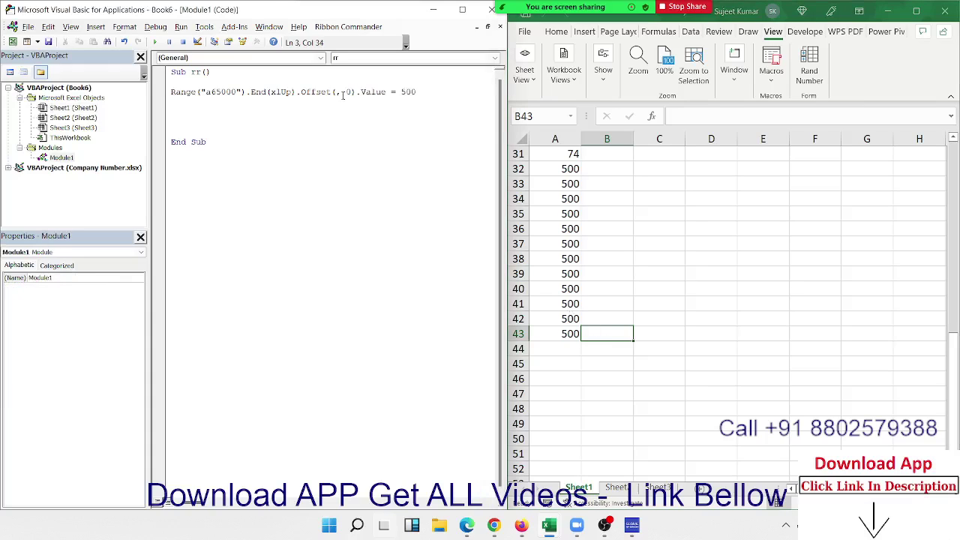
type("0")
key("Delete")
type("1")
left_click(292, 100)
left_click(156, 43)
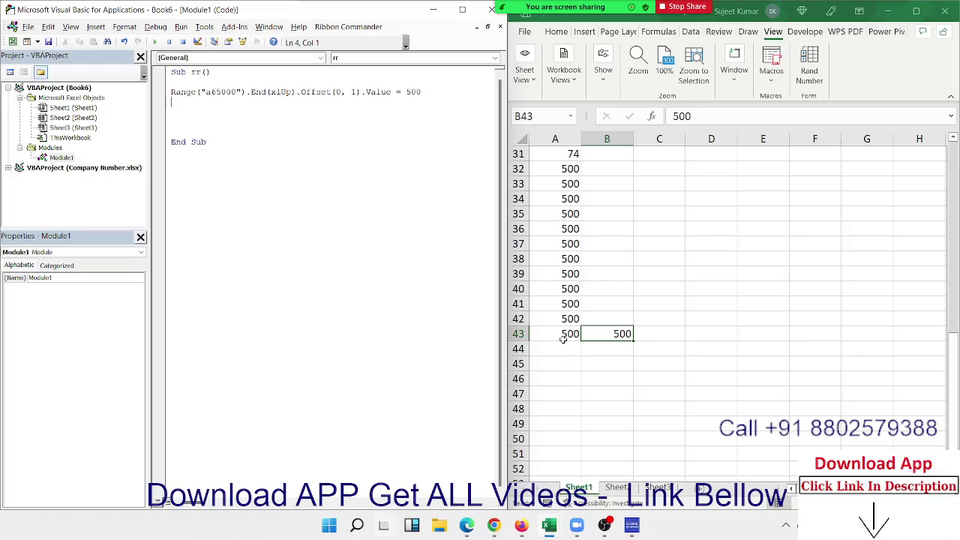
Set the row offset back to 1 so the macro line reads Offset(1, 1)
mouse_move(557, 331)
left_mouse_down()
mouse_move(604, 336)
mouse_move(593, 344)
left_mouse_up()
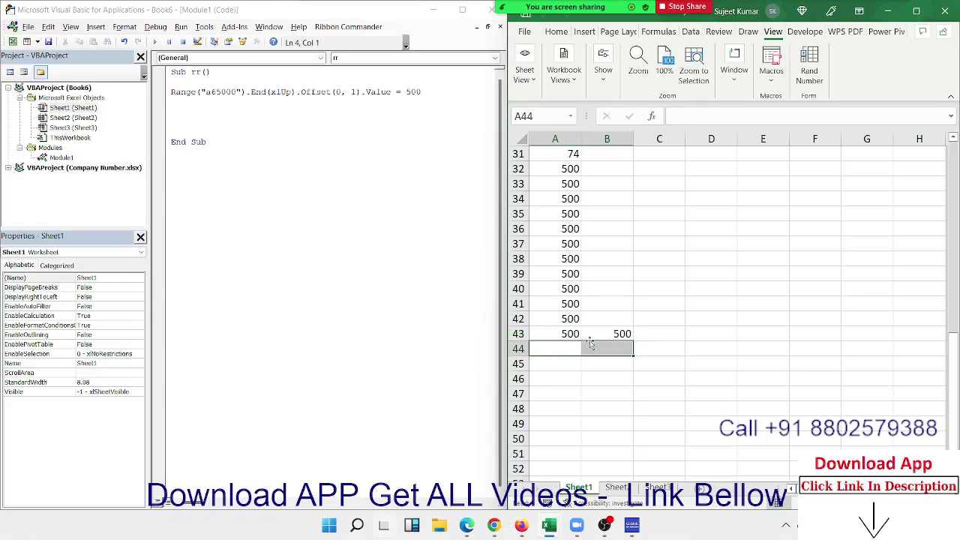
left_click(342, 93)
key("BackSpace")
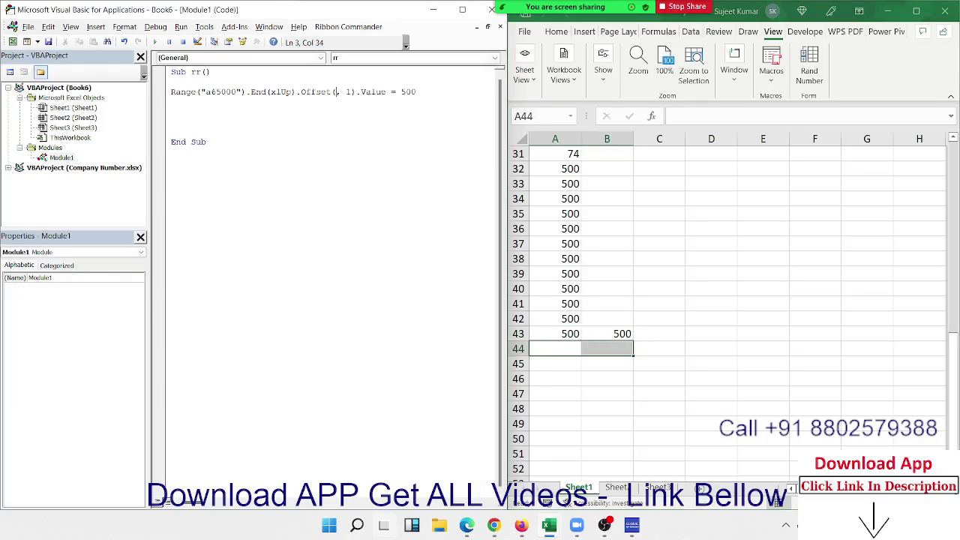
type("1")
left_click(343, 103)
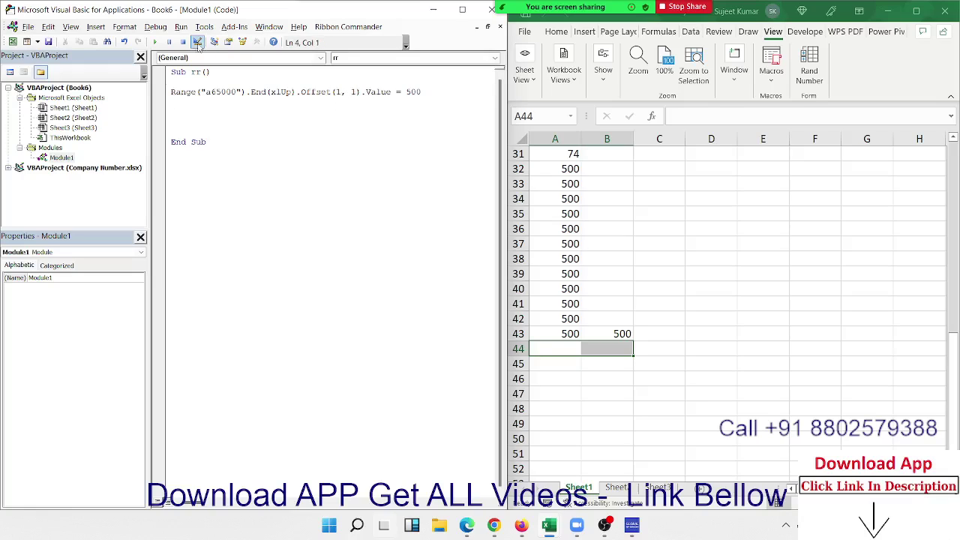
Run the macro and check the new 500 it wrote in B44 on Sheet1
left_click(157, 42)
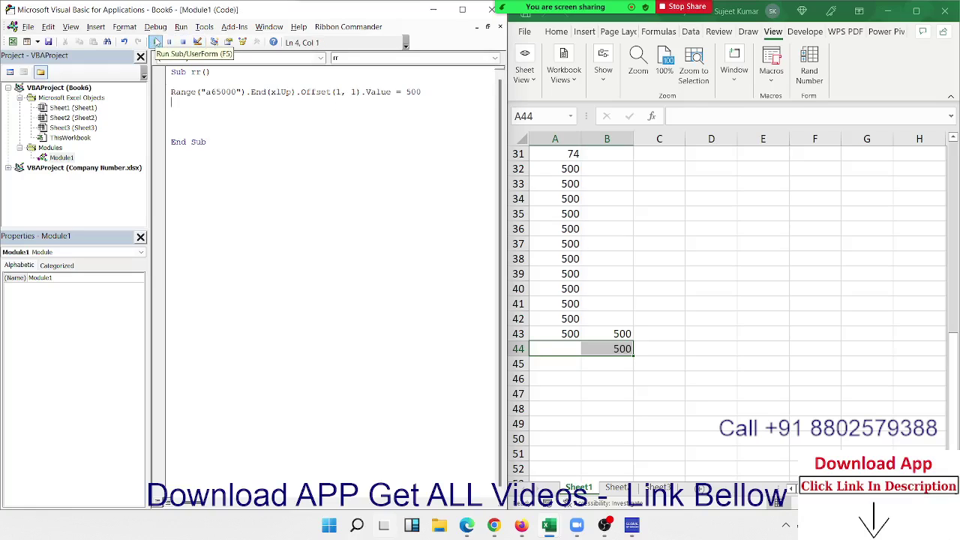
left_click(561, 392)
key("Up")
key("Up")
key("Up")
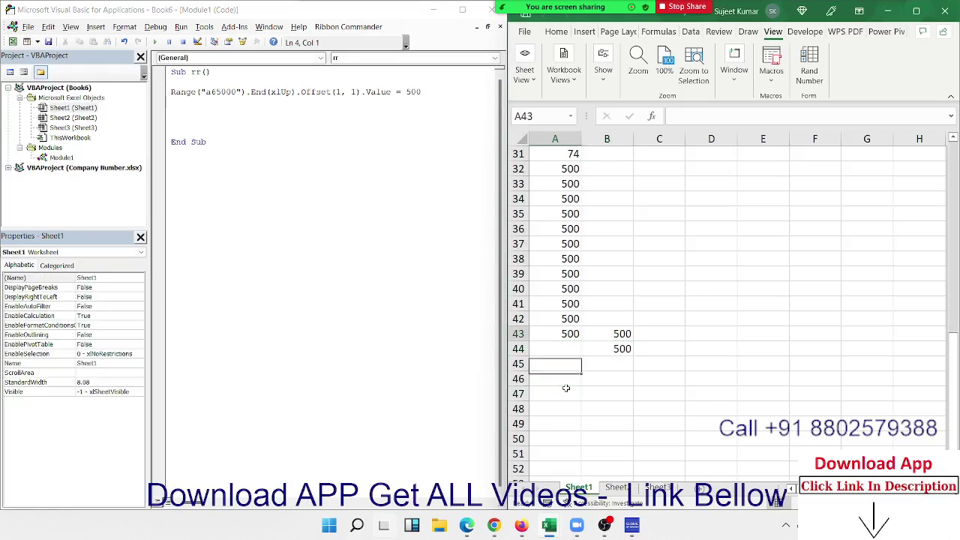
key("Down")
key("Right")
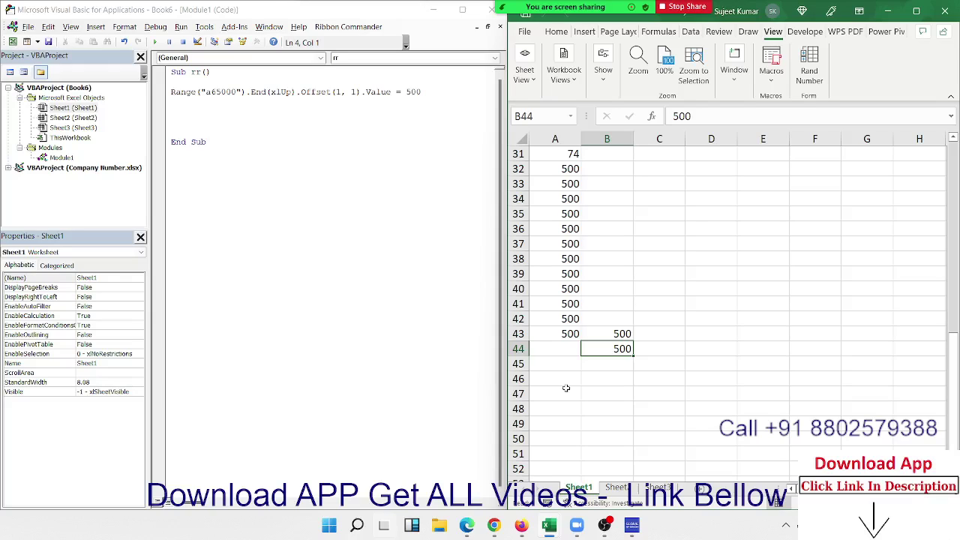
key("Left")
key("Up")
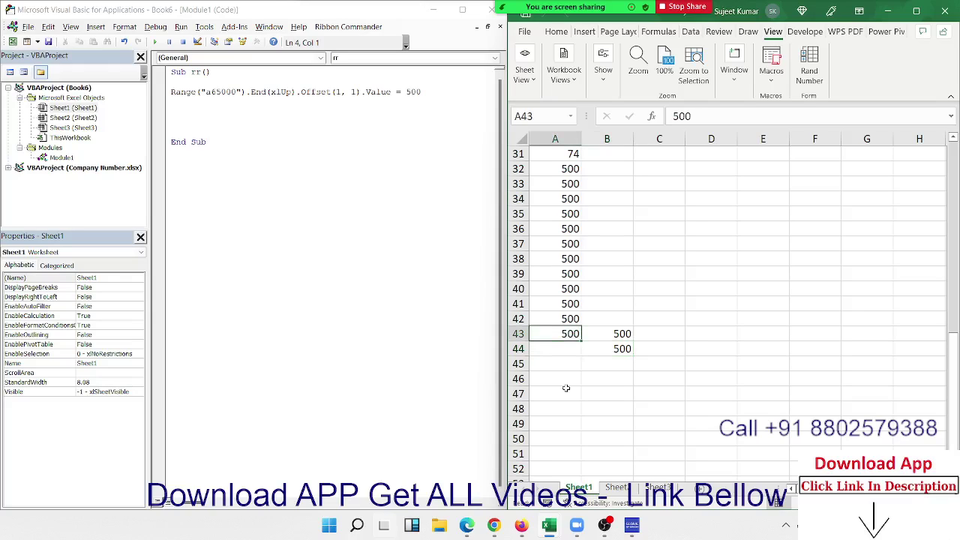
key("Up")
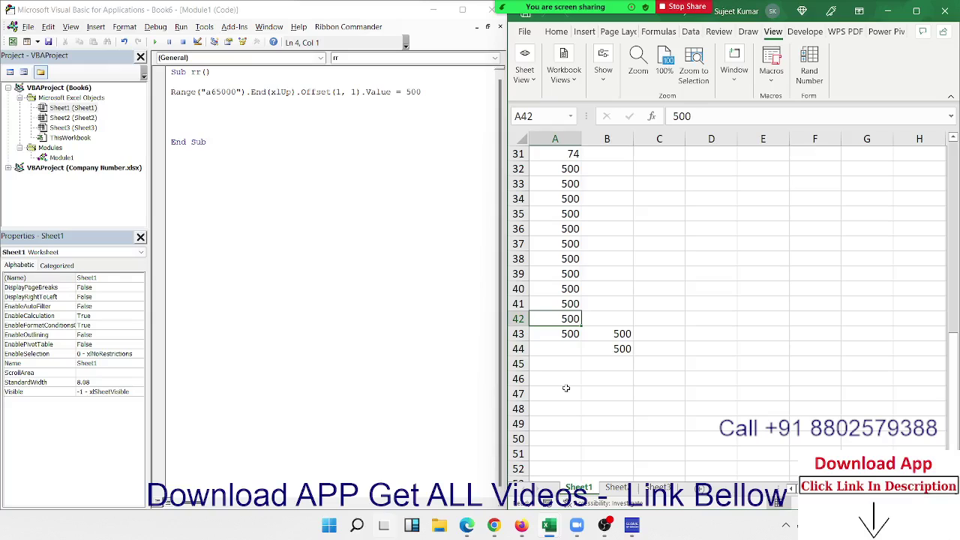
Clear the 500 values from B43:B46, leaving column B empty, and select A44
mouse_move(614, 330)
left_mouse_down()
mouse_move(622, 346)
mouse_move(615, 333)
left_mouse_up()
left_click(621, 346)
left_click(621, 364)
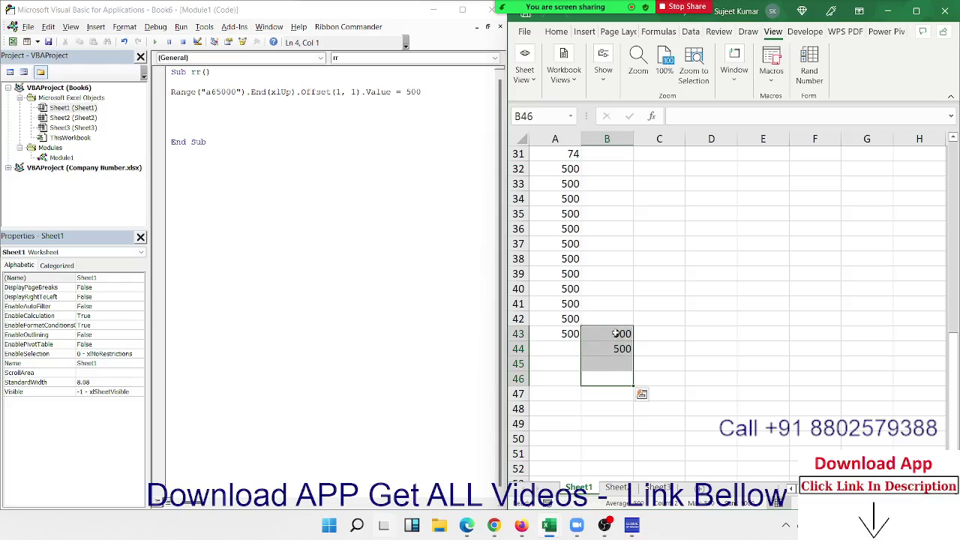
key("Delete")
left_click(568, 304)
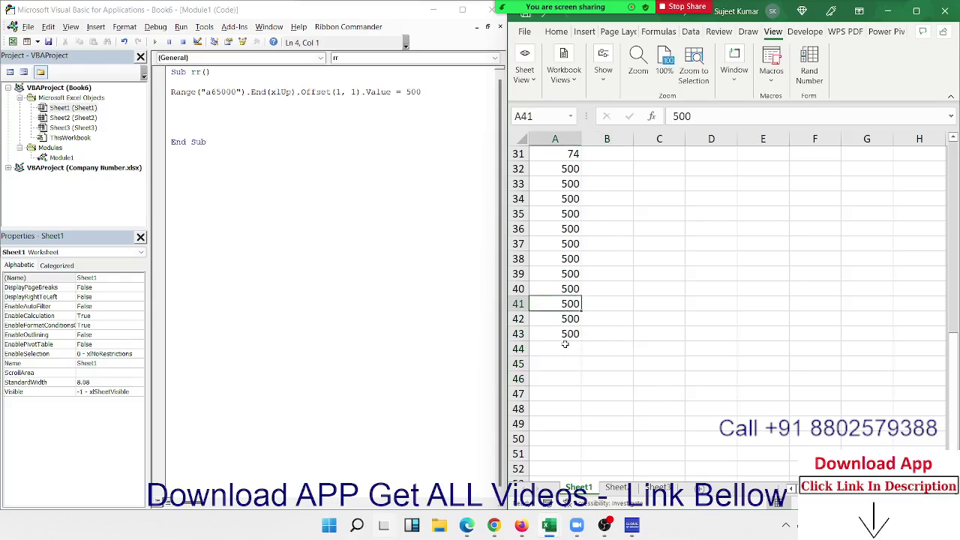
left_click(566, 346)
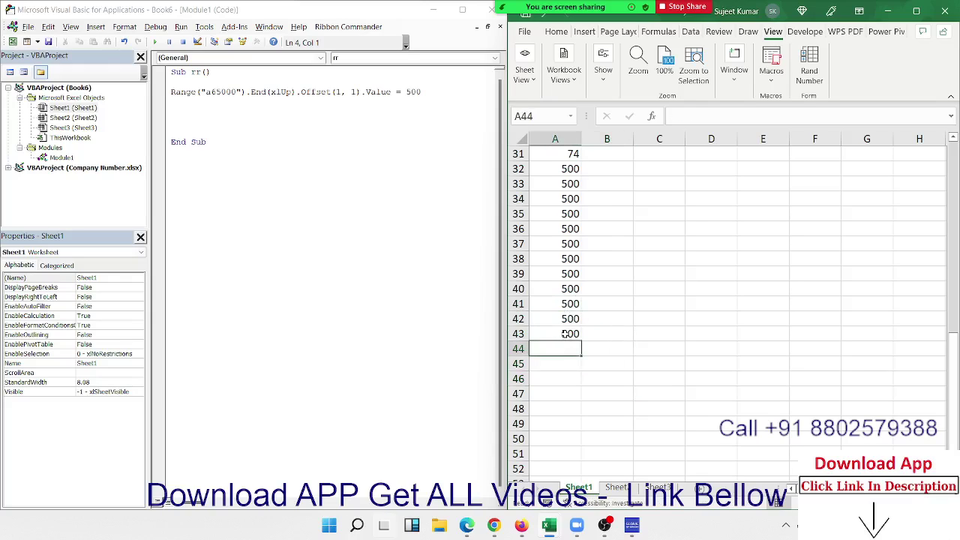
Change the macro's offset to Offset(-1, 0) to target the cell above the last entry
double_click(354, 92)
type("0")
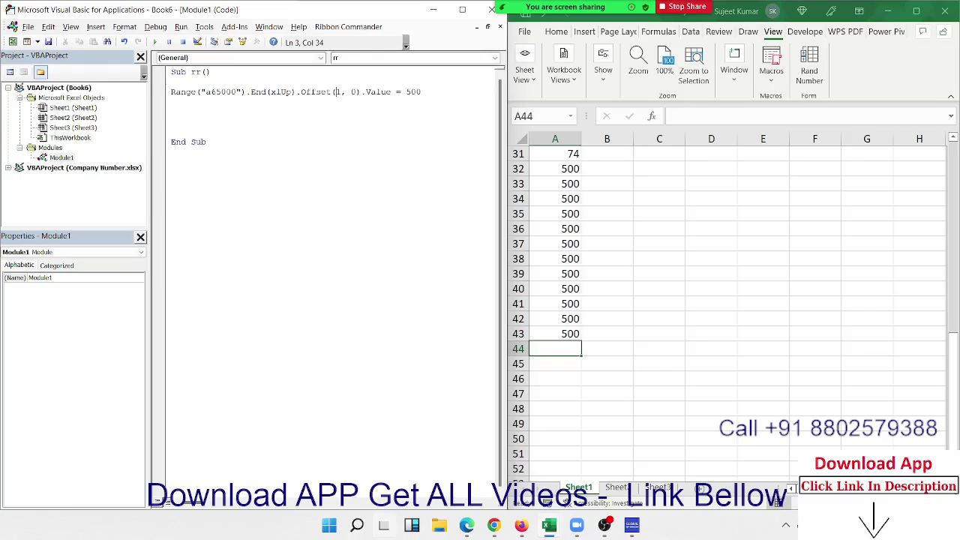
type("-")
left_click(360, 105)
mouse_move(572, 351)
left_mouse_down()
mouse_move(571, 375)
mouse_move(570, 350)
left_mouse_up()
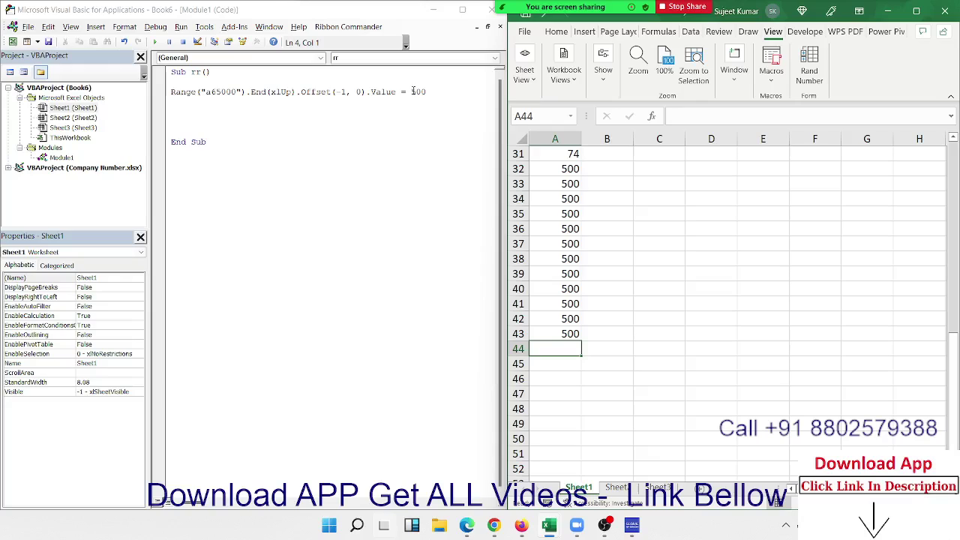
Replace .Value = 500 with .Clear, run the macro to empty A42, then view Sheet2
double_click(415, 91)
key("BackSpace")
key("BackSpace")
key("BackSpace")
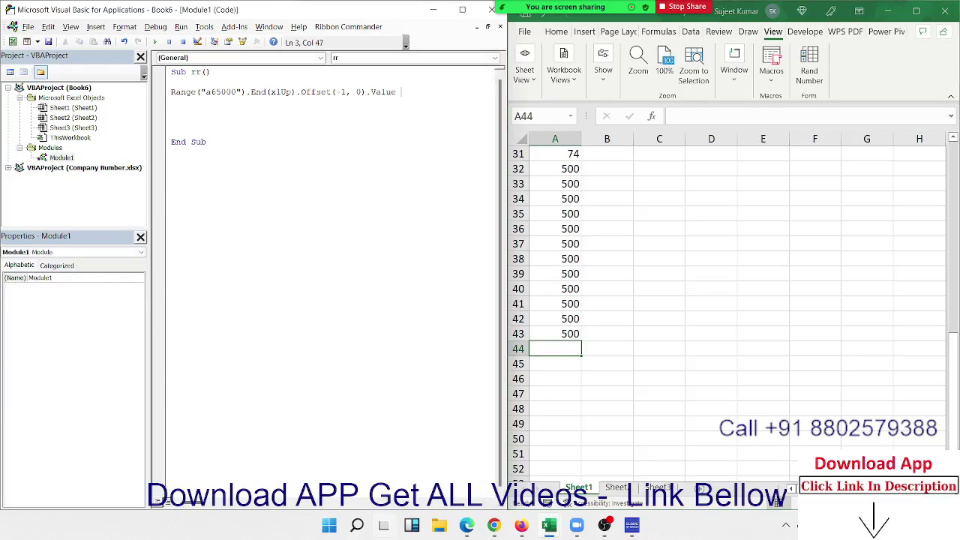
key("BackSpace")
key("BackSpace")
key("BackSpace")
key("BackSpace")
key("BackSpace")
key("BackSpace")
type(".")
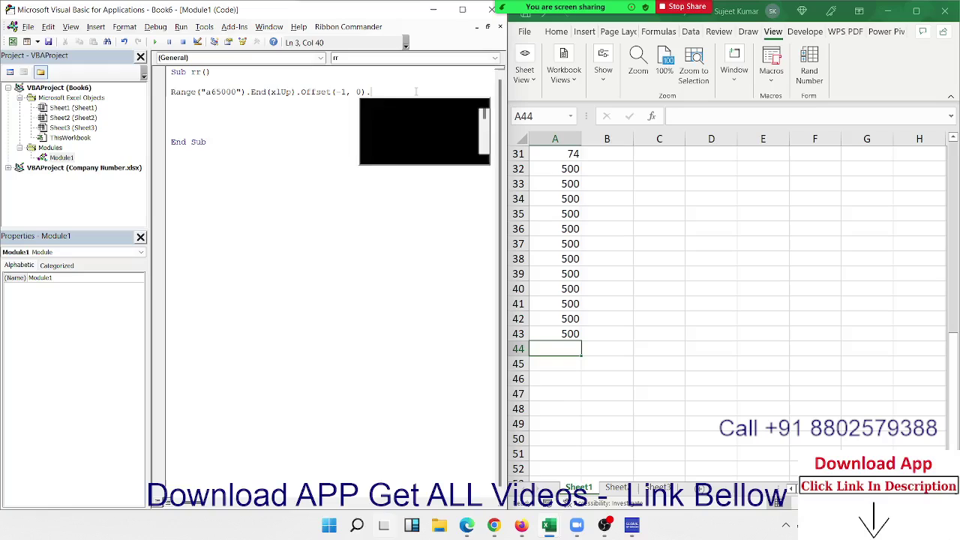
type("Cl")
key("Tab")
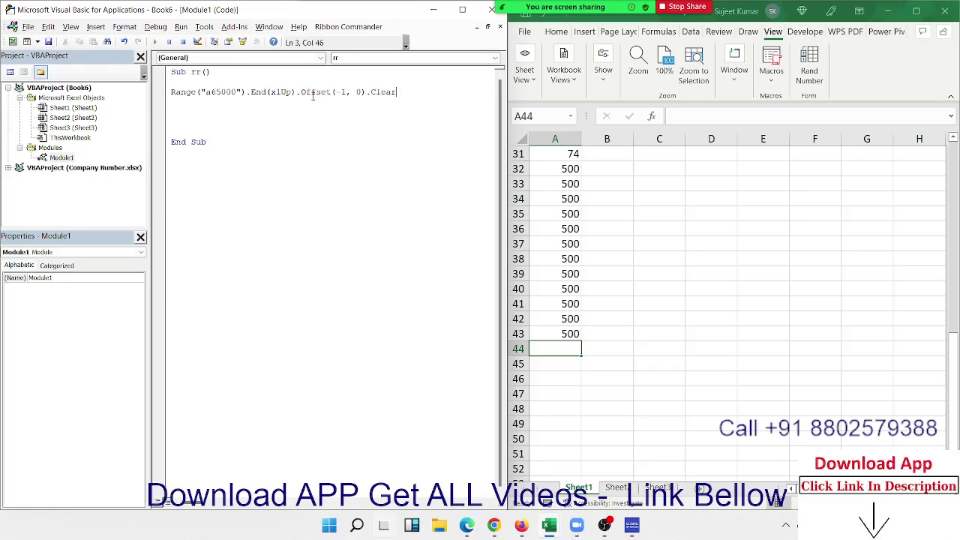
left_click(275, 110)
left_click(157, 43)
left_click(618, 488)
Enter Sales in Sheet2's A1 and change the macro's .Clear back to .Value = 500
type("Sale")
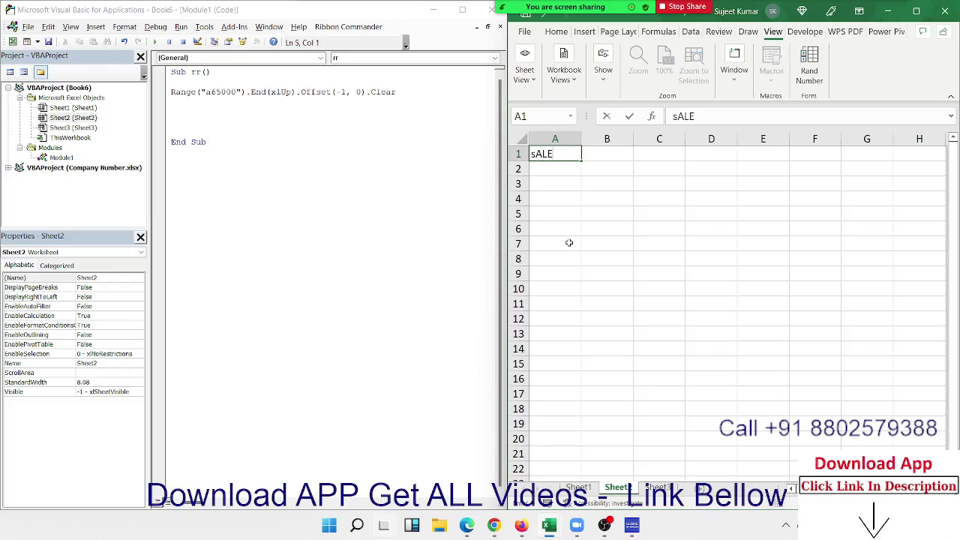
type("s")
key("Return")
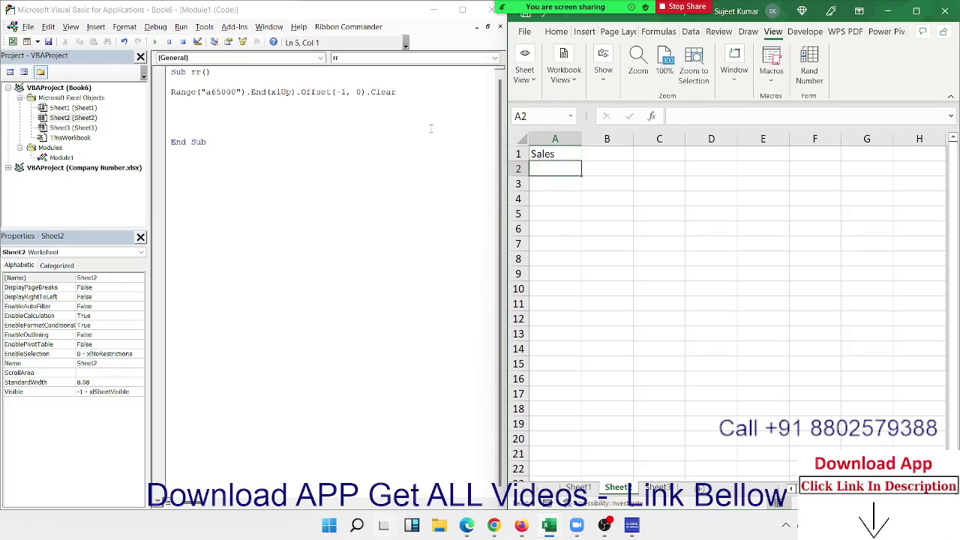
left_click(397, 92)
double_click(395, 91)
key("BackSpace")
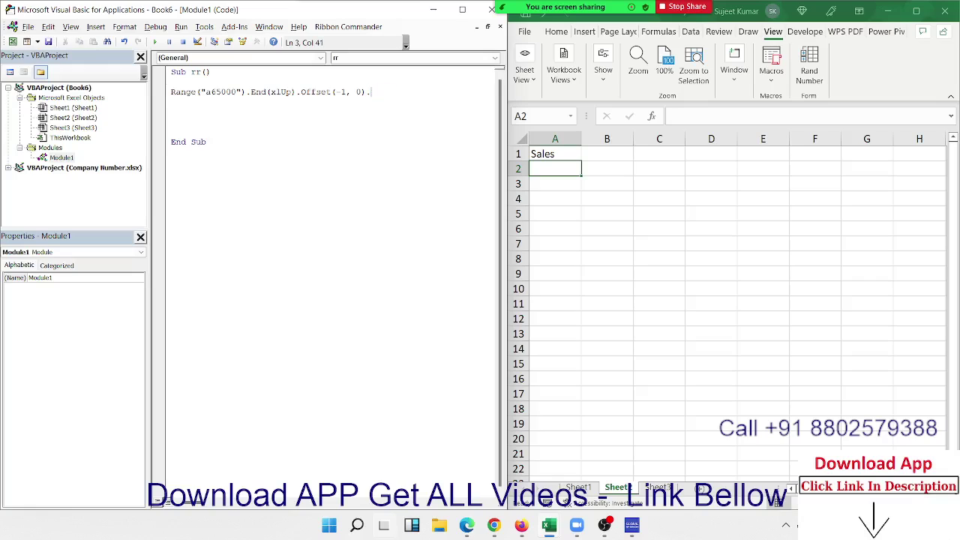
key("BackSpace")
type(".")
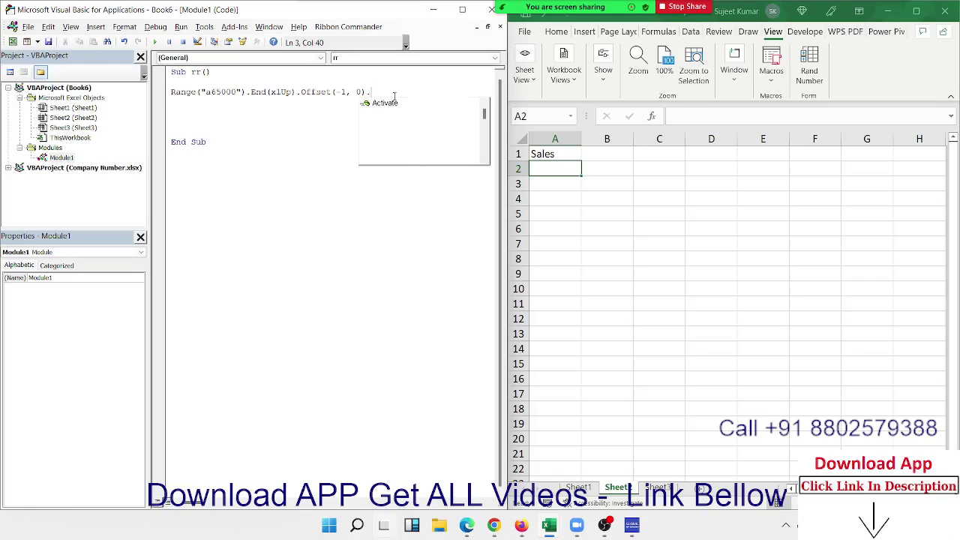
type("Value ")
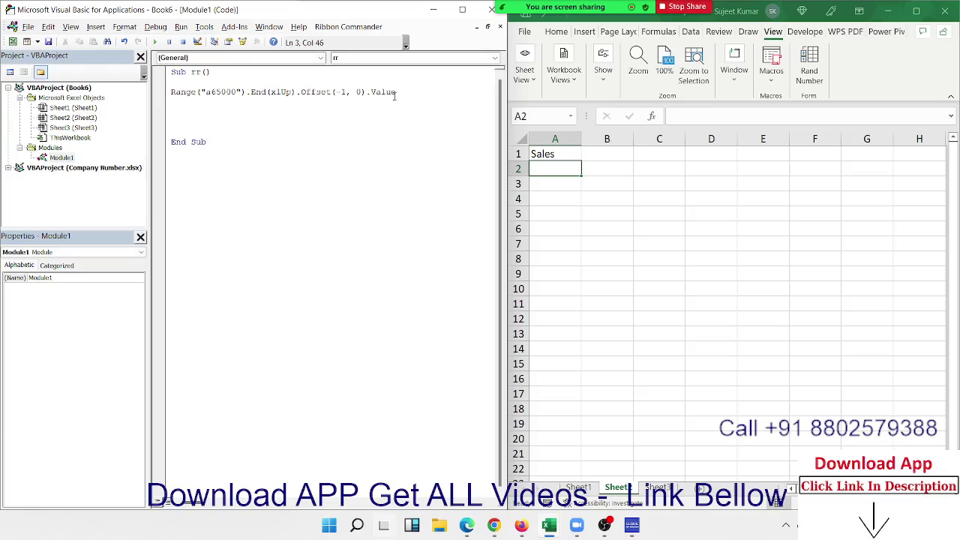
type("= 500")
key("Return")
Prefix the macro line with Sheets("Sheet2"). so it writes onto Sheet2
left_click(171, 92)
left_click(171, 95)
type("s")
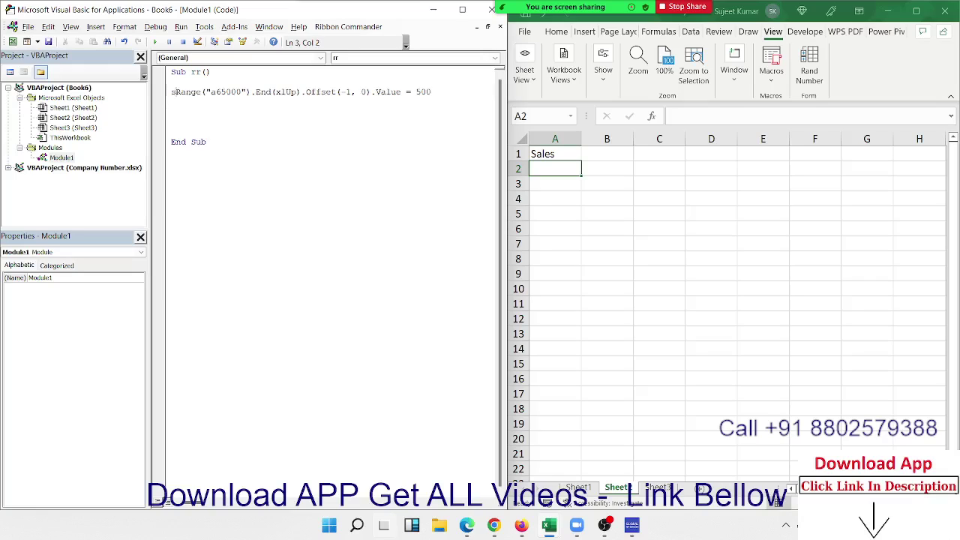
type("heets")
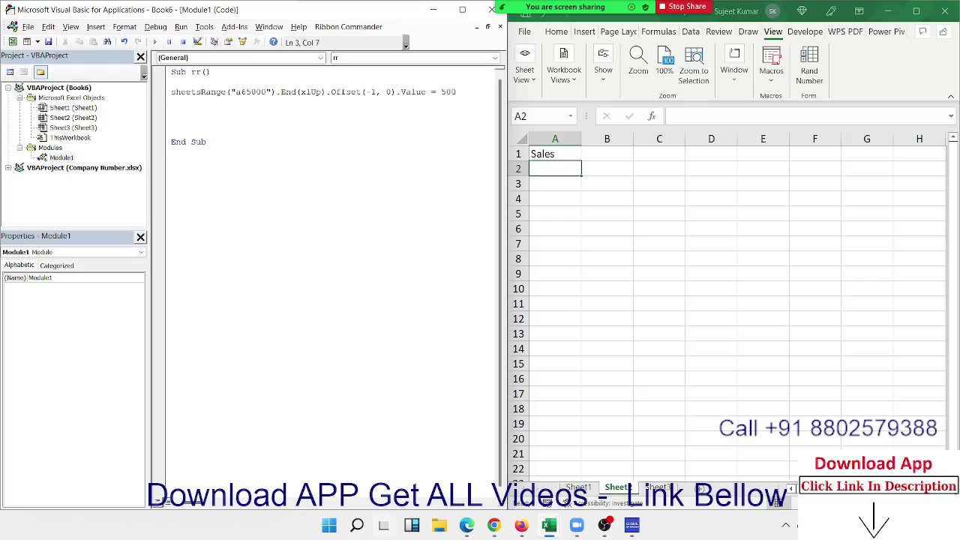
type("(\"Sh")
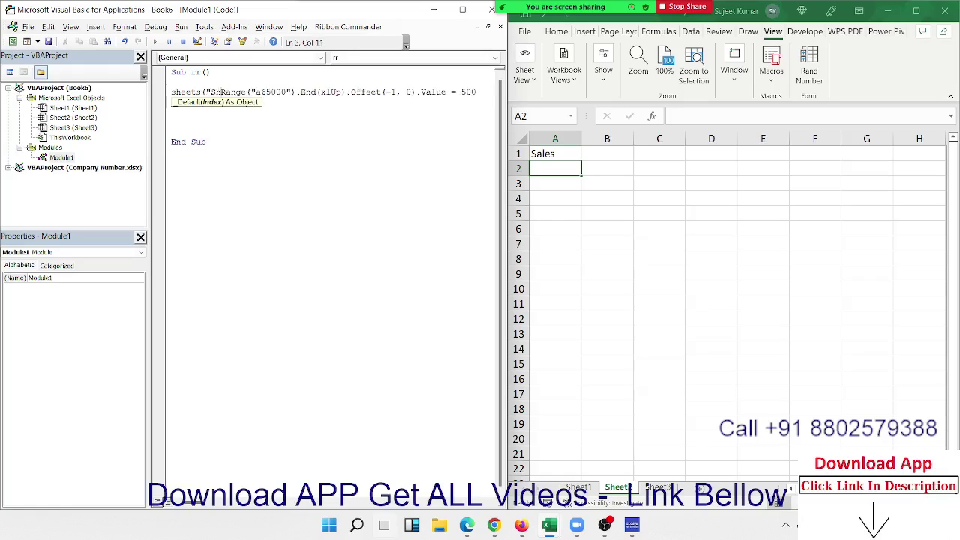
type("eet2")
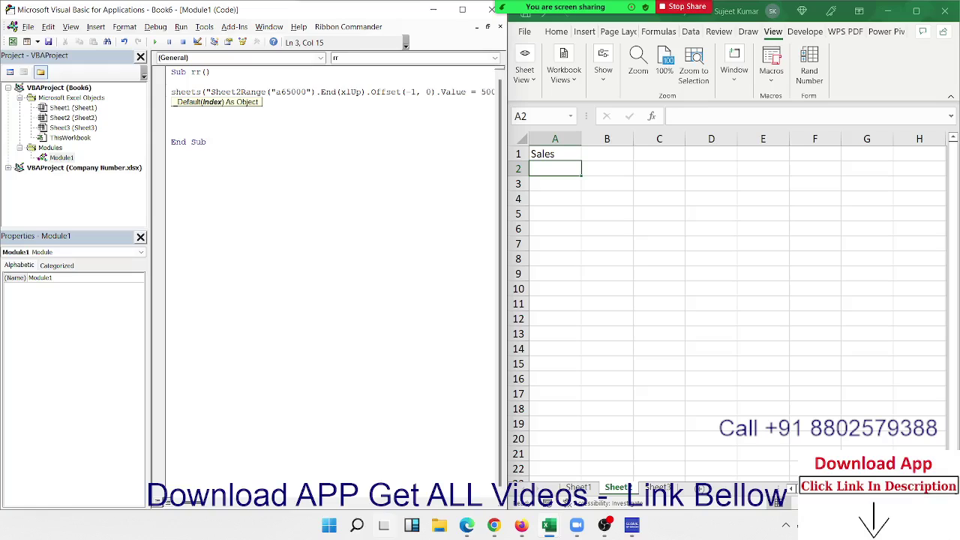
type("\")")
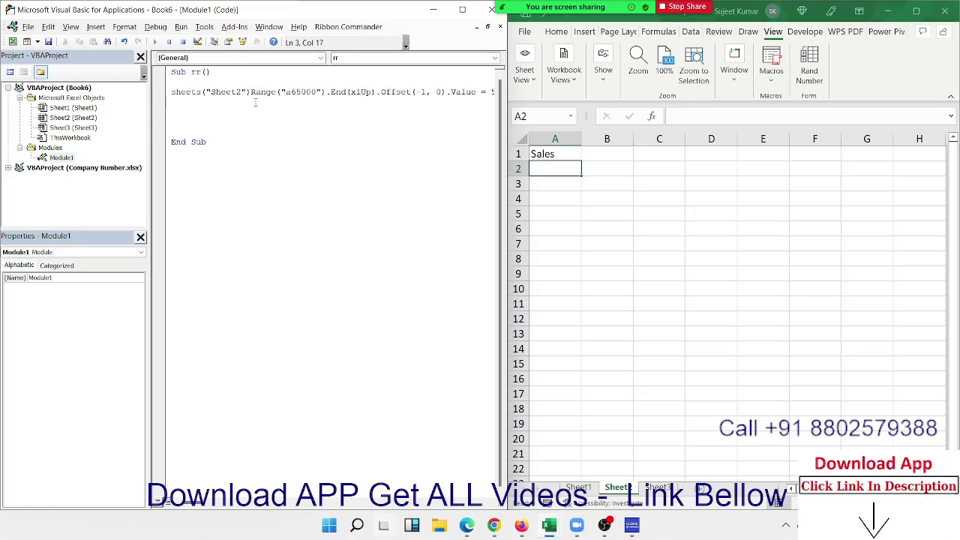
type(".")
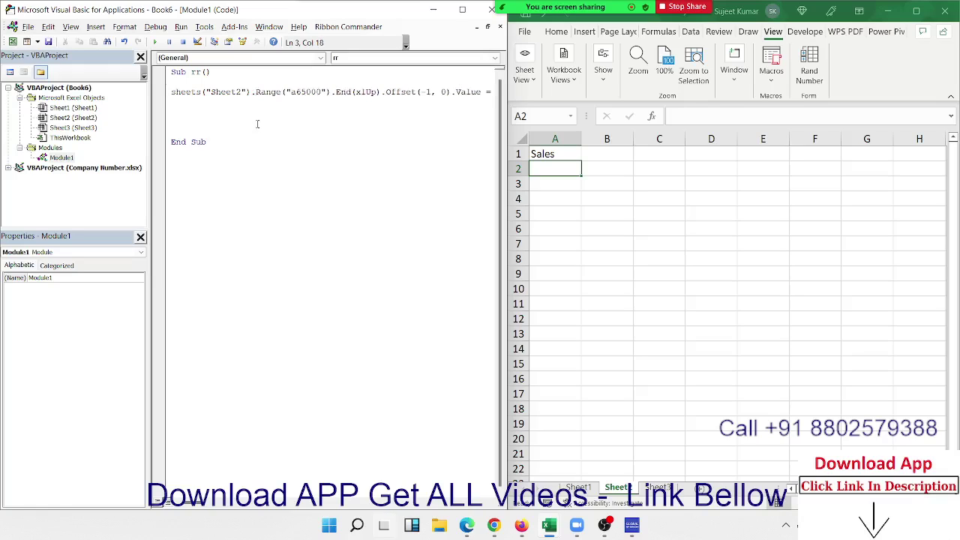
left_click(260, 129)
left_click(658, 487)
Run the macro, hit run-time error 1004, and debug the failing Sheet2 line
left_click(225, 120)
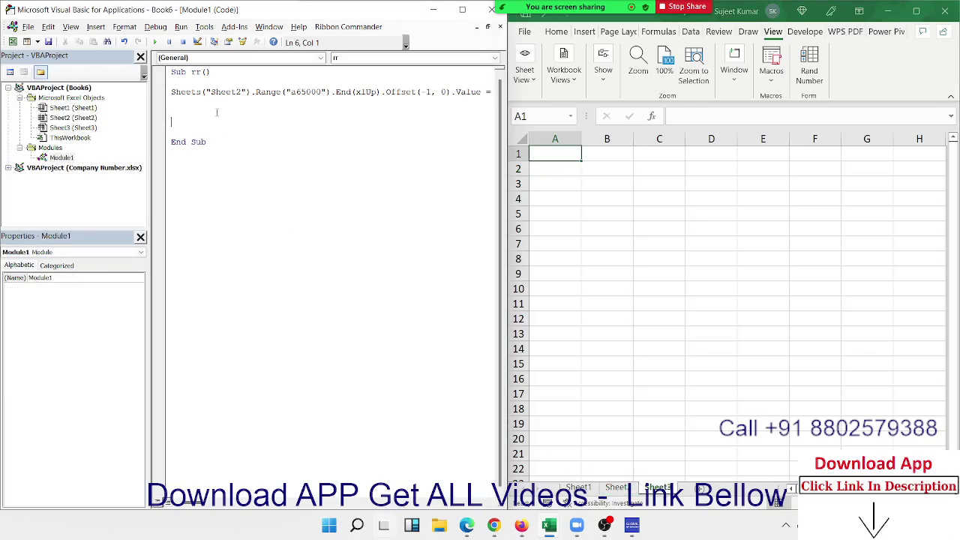
left_click(155, 42)
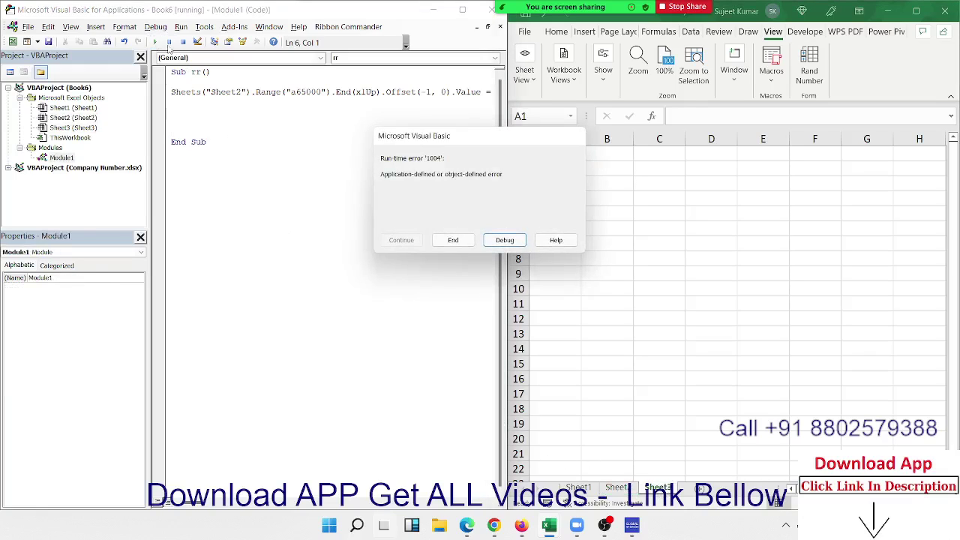
left_click(503, 238)
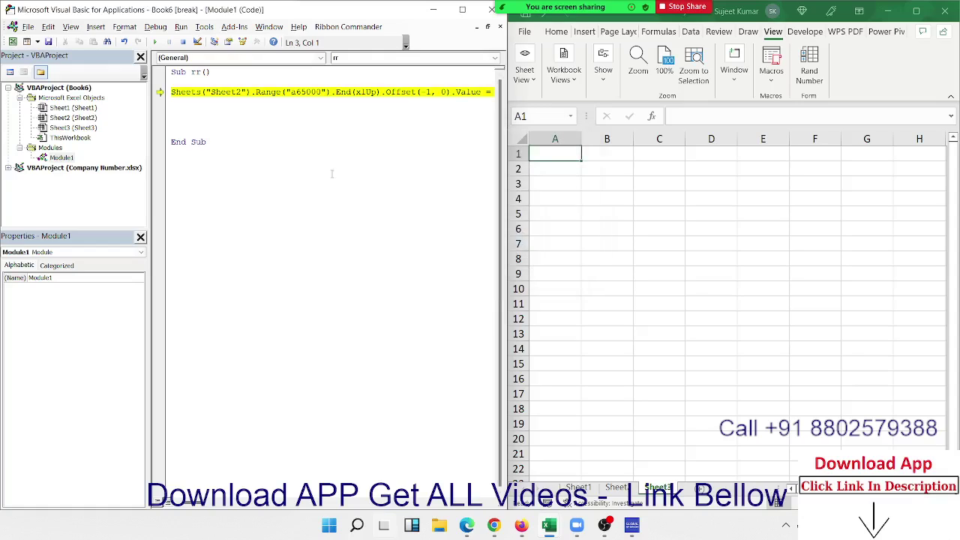
Change Offset(-1, 0) to Offset(1, 0) and reset the paused macro
left_click(383, 93)
left_click(420, 92)
key("Delete")
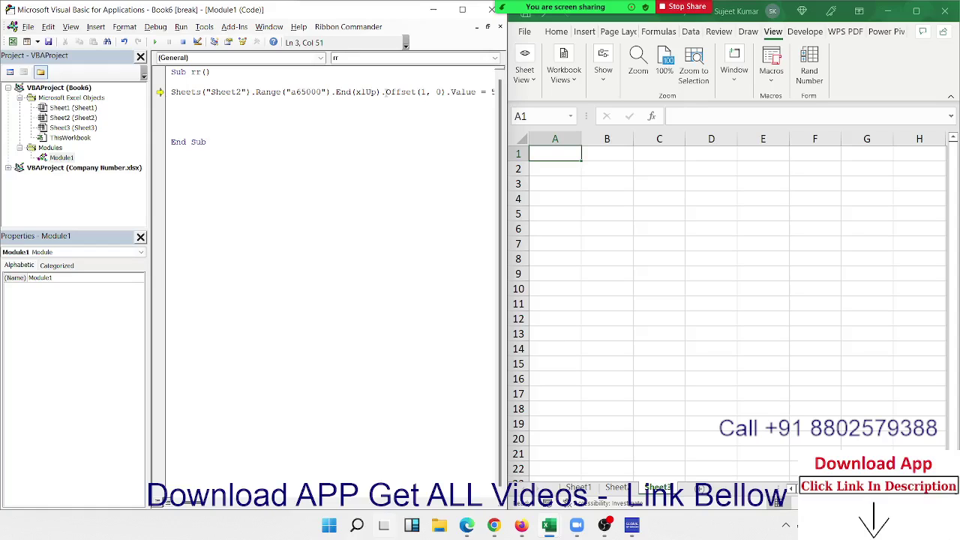
left_click(308, 120)
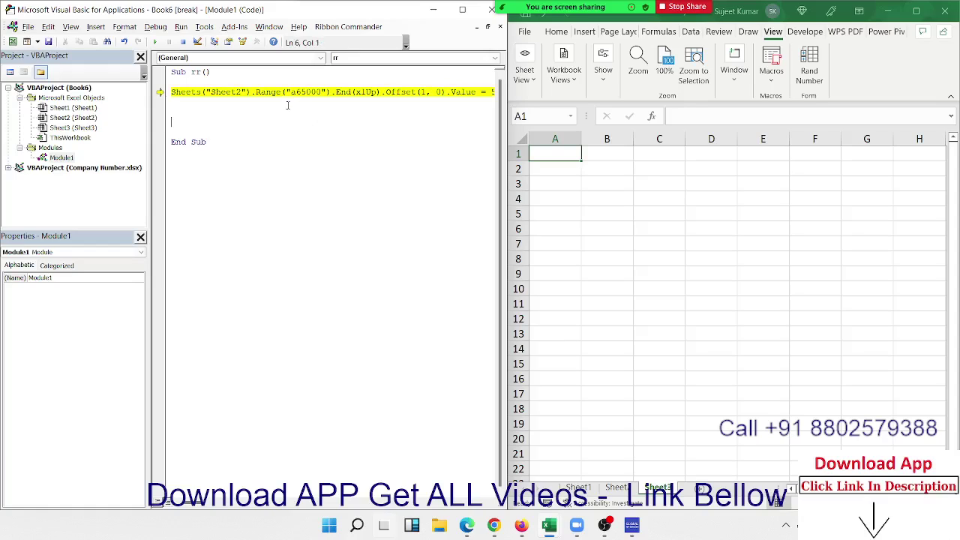
left_click(155, 42)
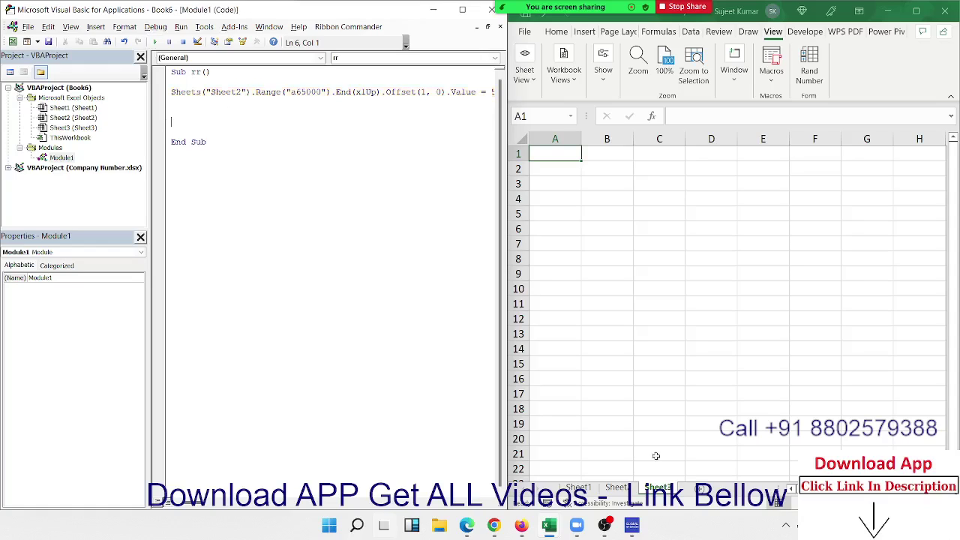
Run the macro repeatedly on Sheet2 to fill 500 down below the Sales heading
left_click(618, 488)
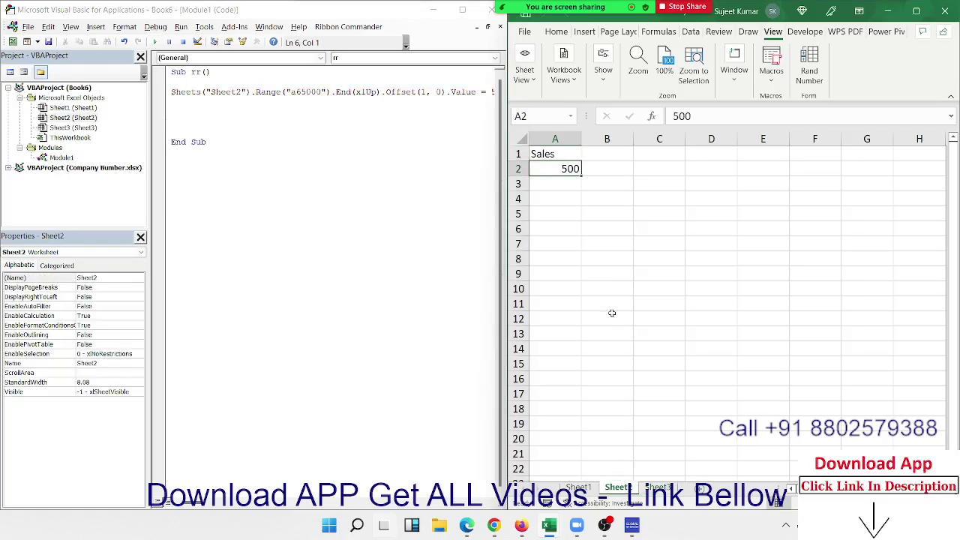
left_click(171, 92)
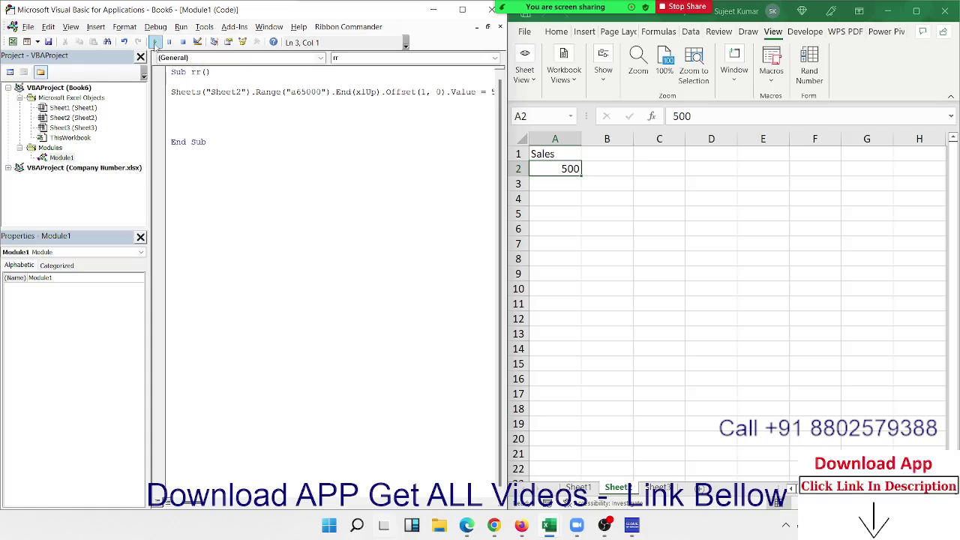
left_click(155, 42)
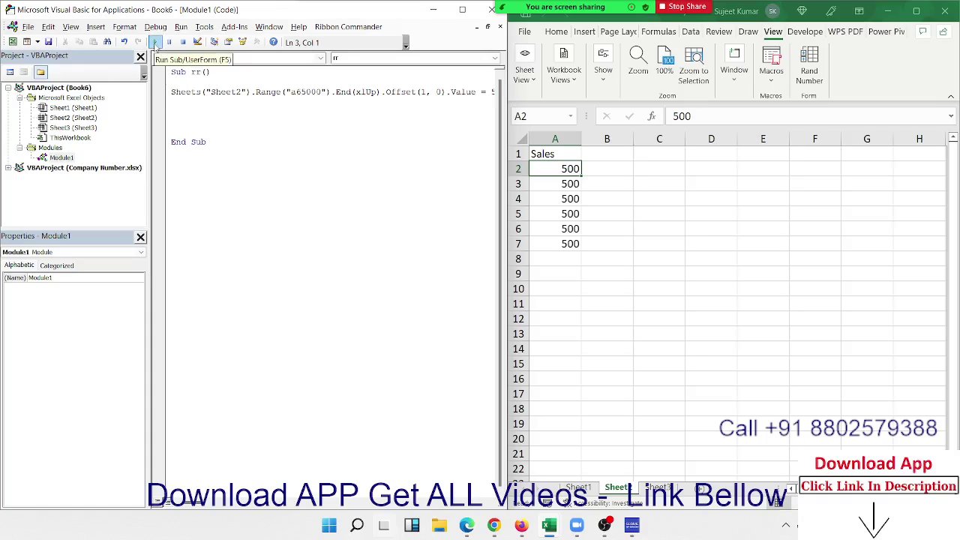
double_click(155, 42)
left_click(155, 42)
double_click(155, 42)
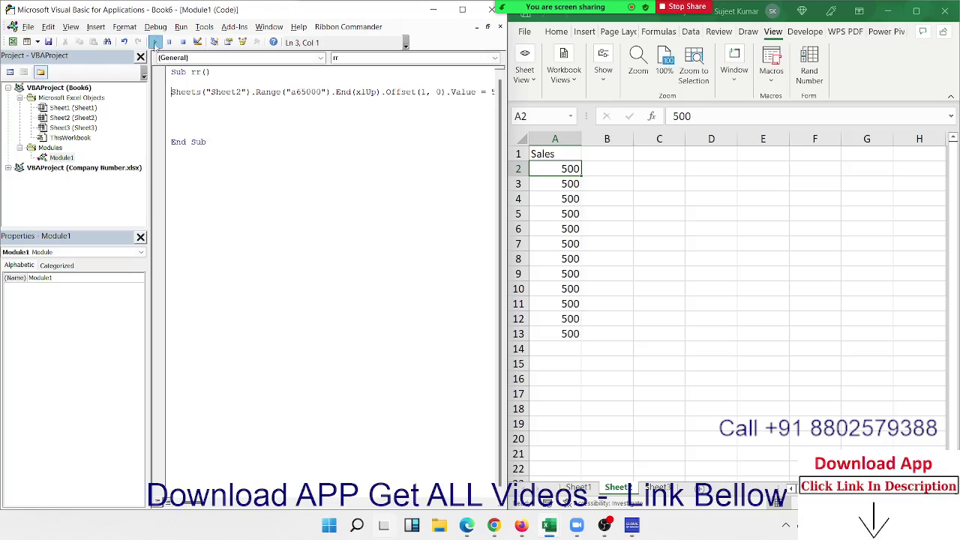
triple_click(156, 42)
double_click(155, 42)
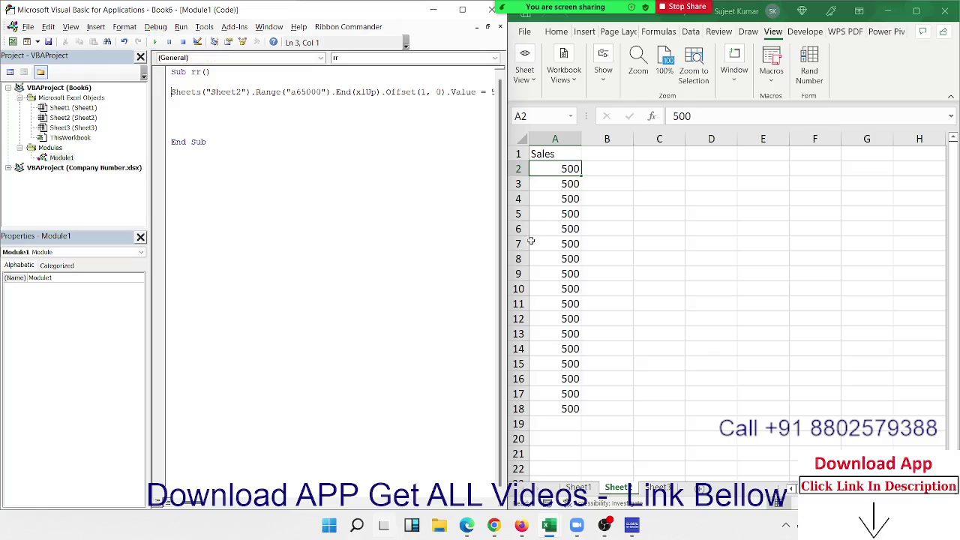
left_click_drag(507, 249, 571, 239)
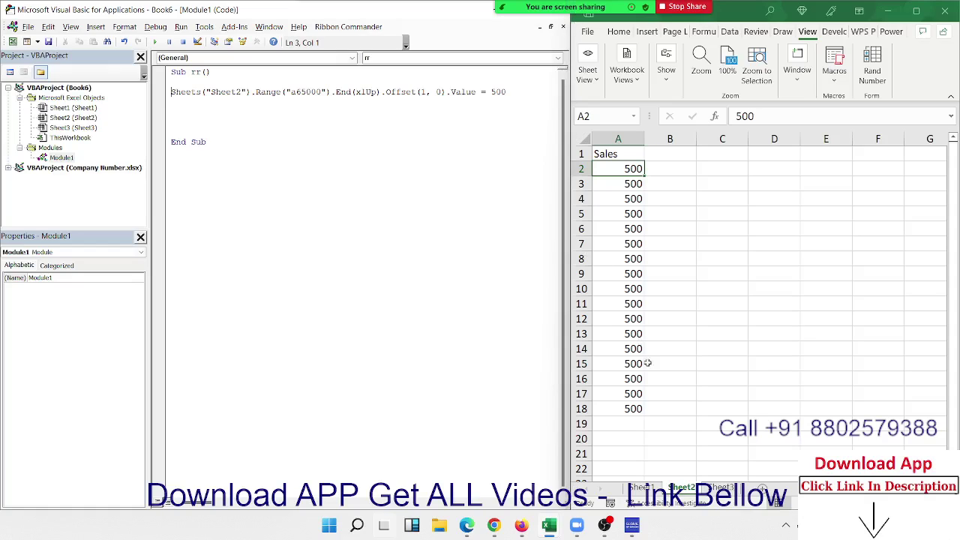
Delete the 500s in A2:A18, return to Sheet1, then switch to the YouTube browser tab
left_click_drag(635, 409, 629, 171)
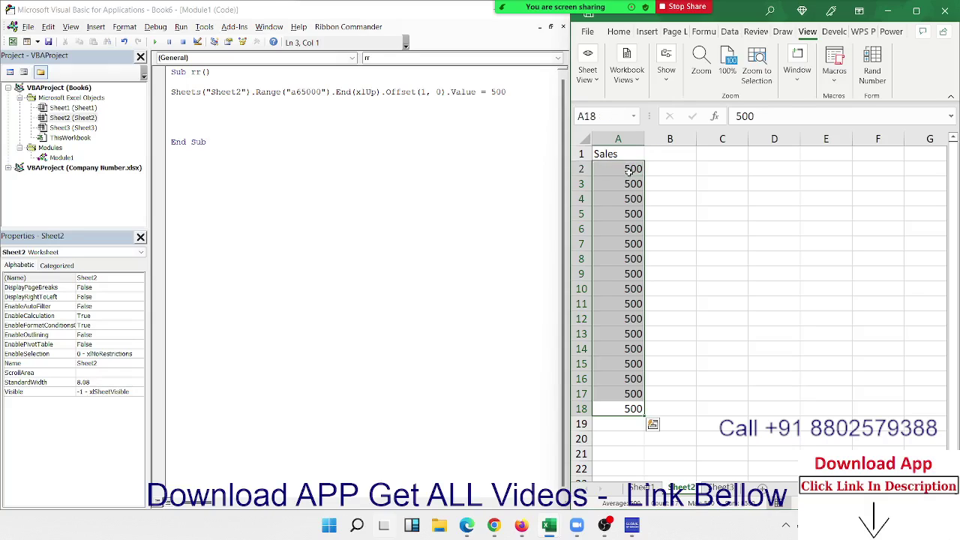
key("Delete")
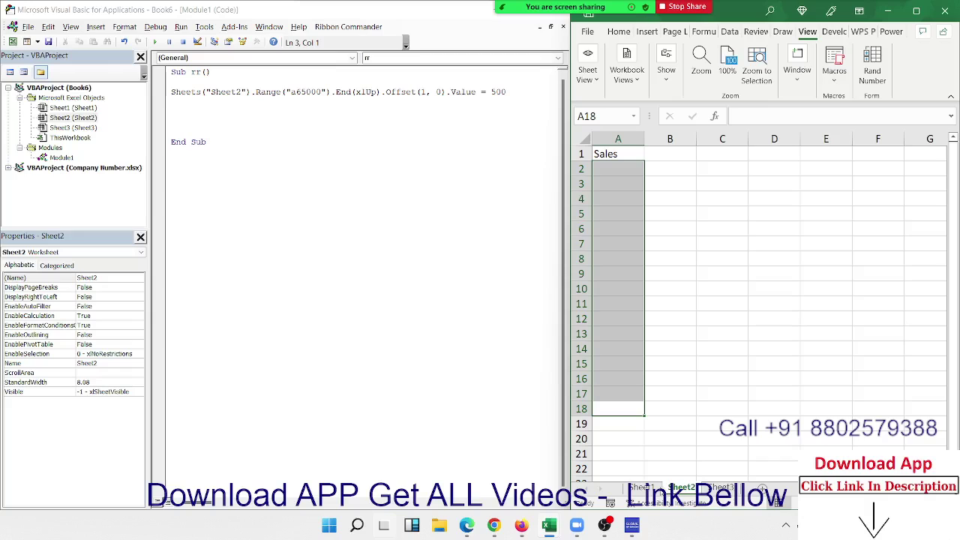
left_click(641, 488)
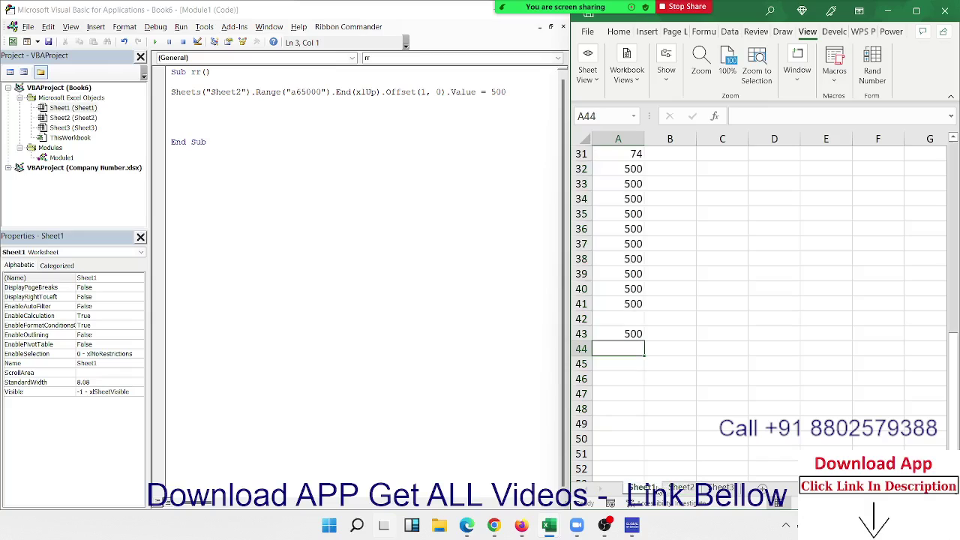
left_click(918, 9)
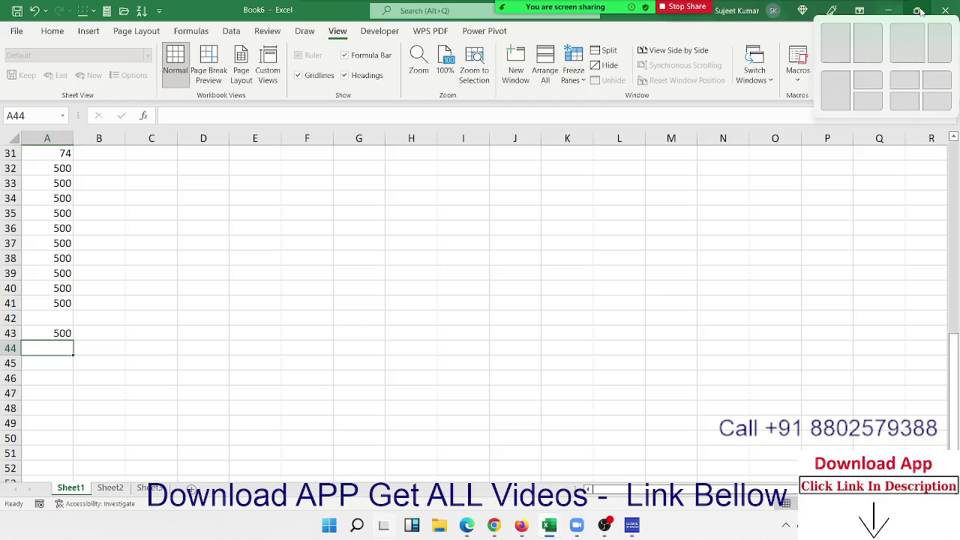
mouse_move(522, 525)
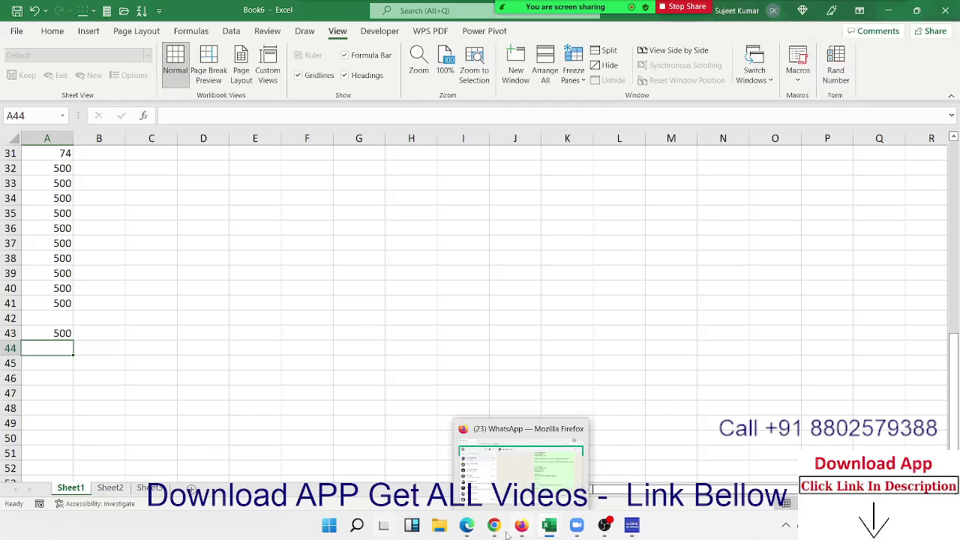
left_click(494, 525)
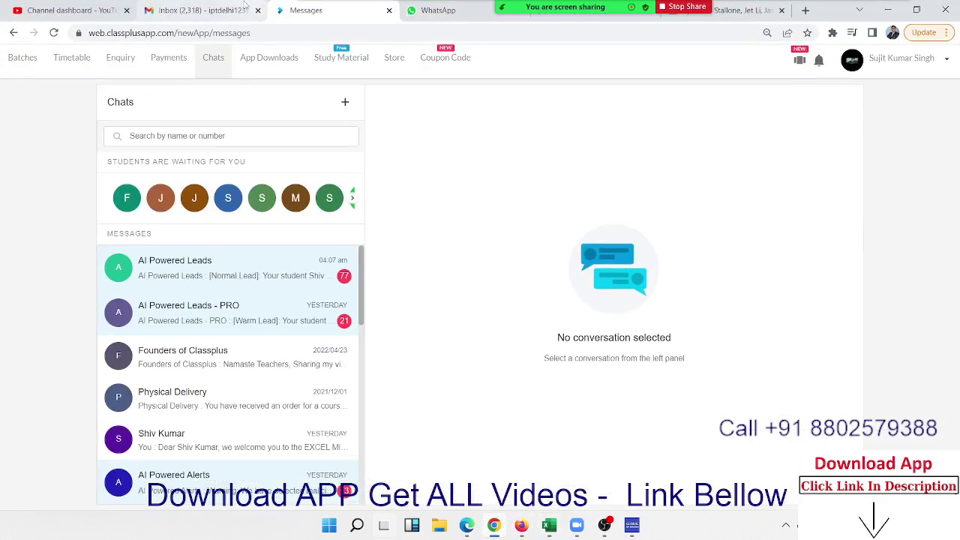
left_click(744, 10)
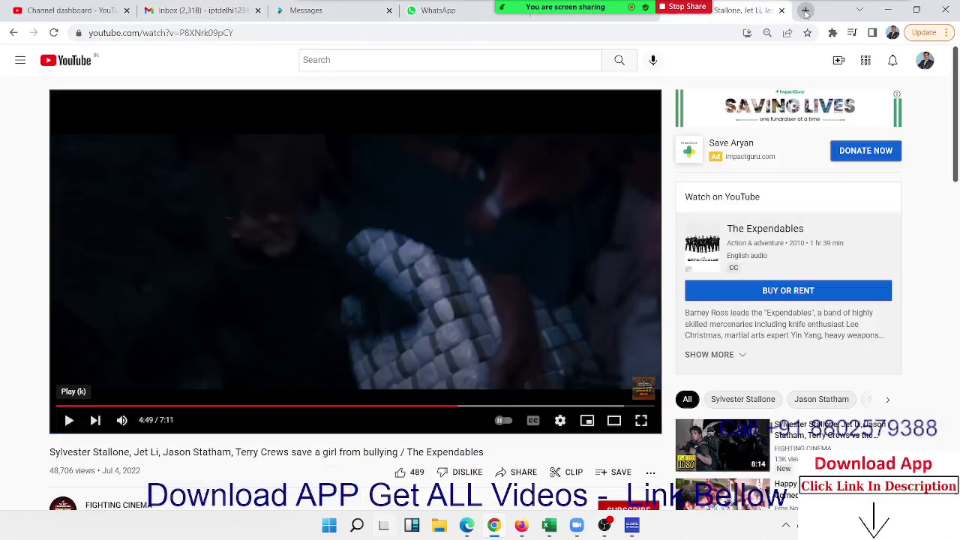
In a new browser tab, search Google for 'form' and show the image results
left_click(806, 11)
type("goo")
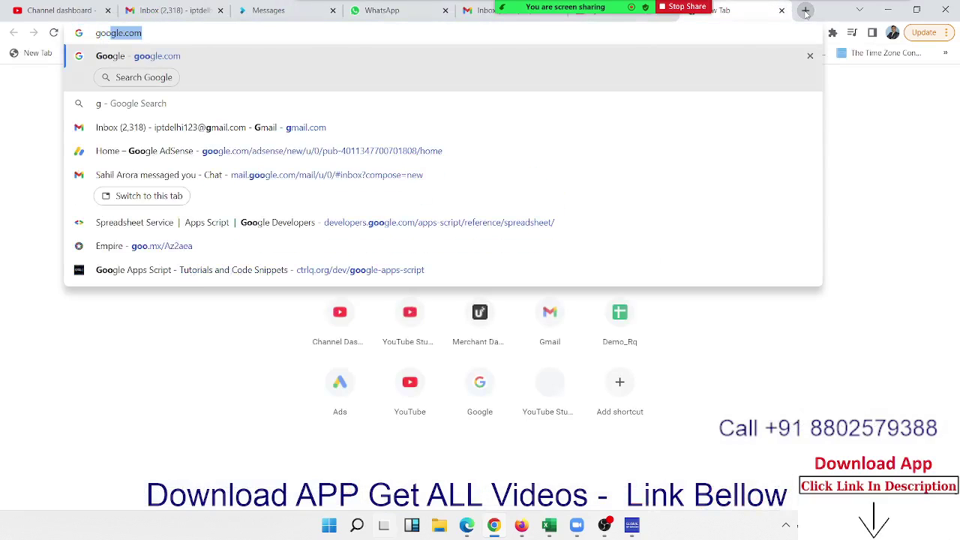
key("Return")
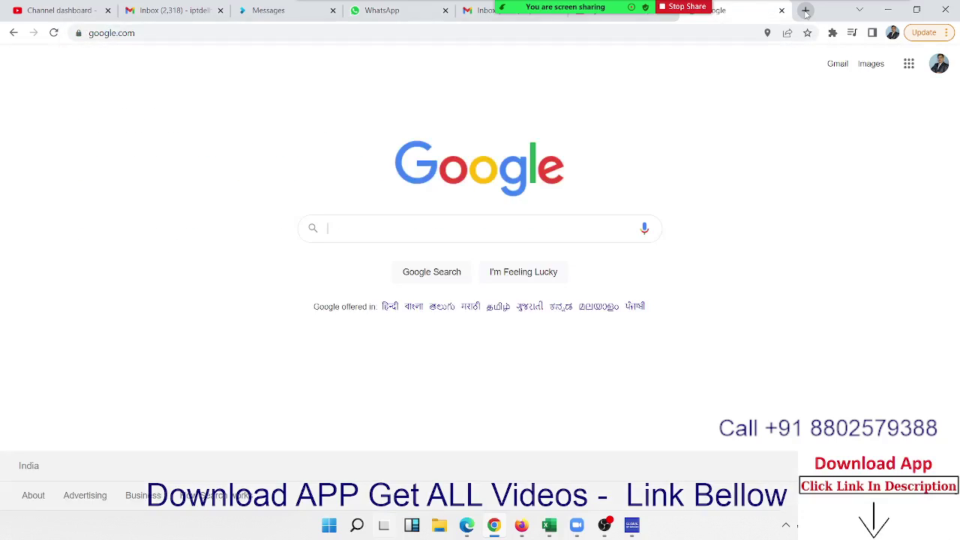
type("form")
key("Return")
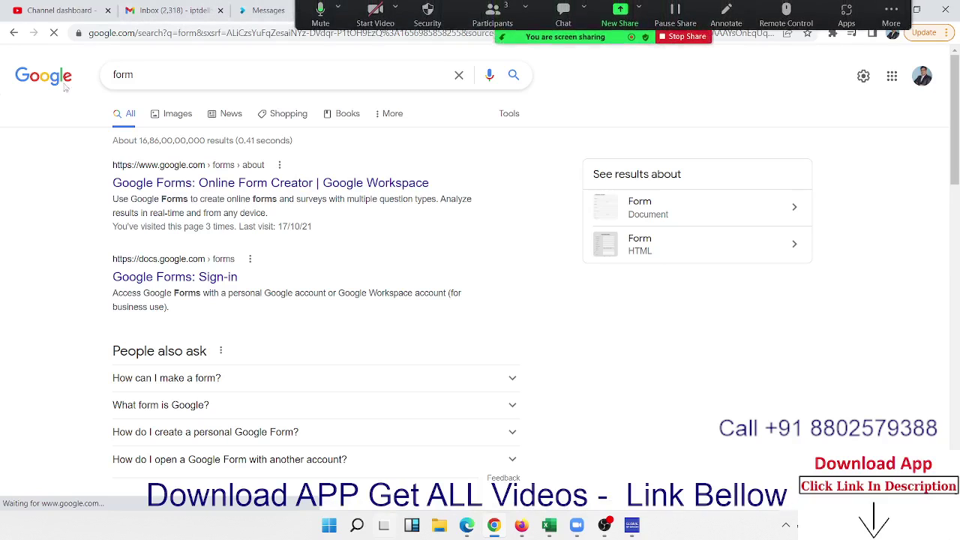
left_click(165, 118)
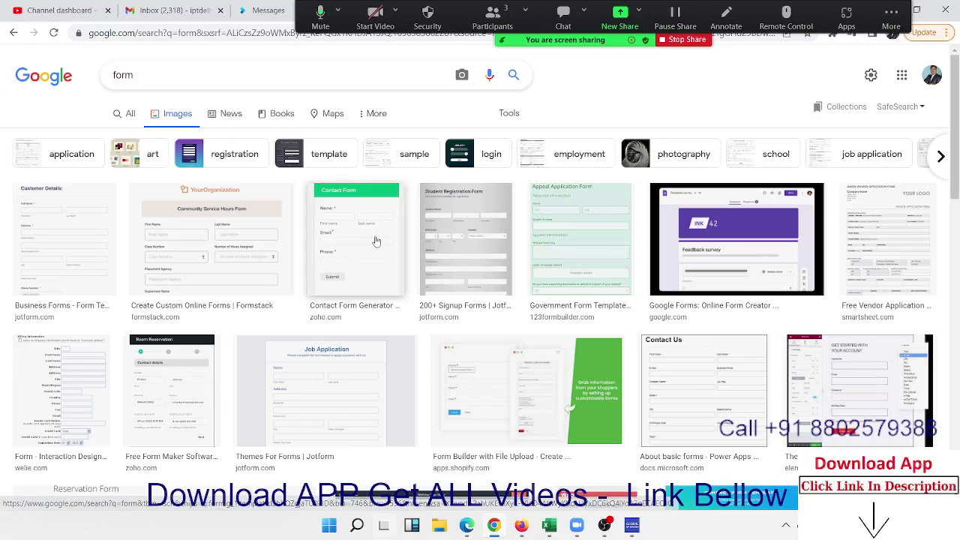
Copy the Contact Form image from its preview and return to the Excel workbook
left_click(376, 241)
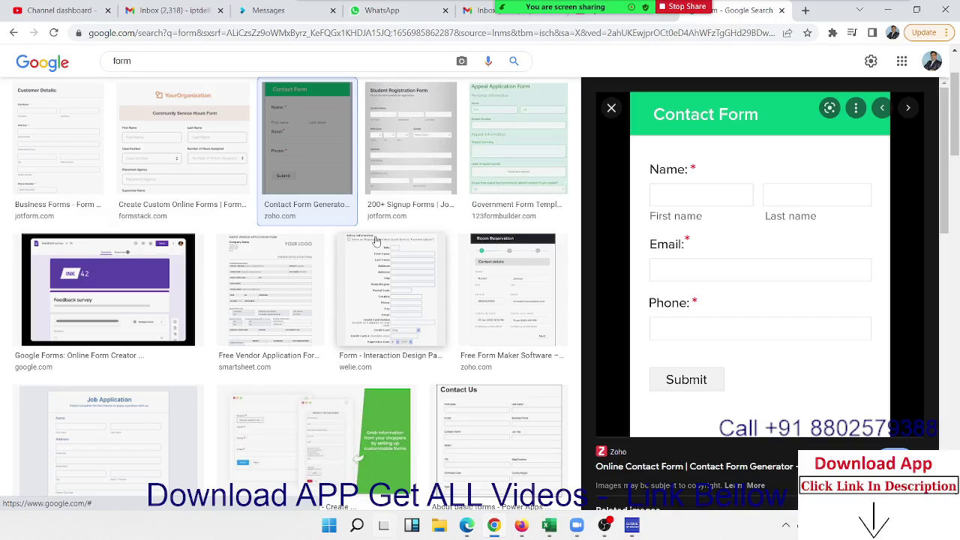
right_click(714, 170)
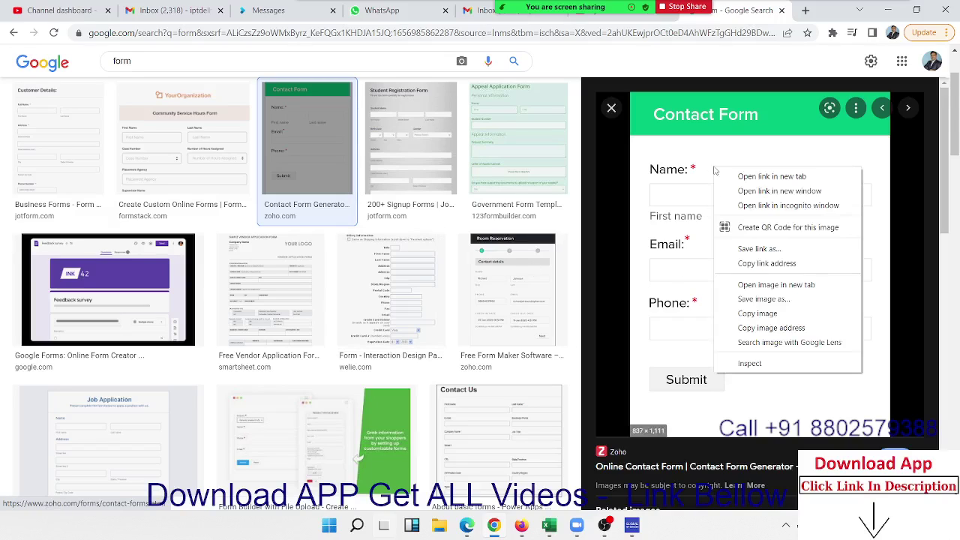
left_click(759, 315)
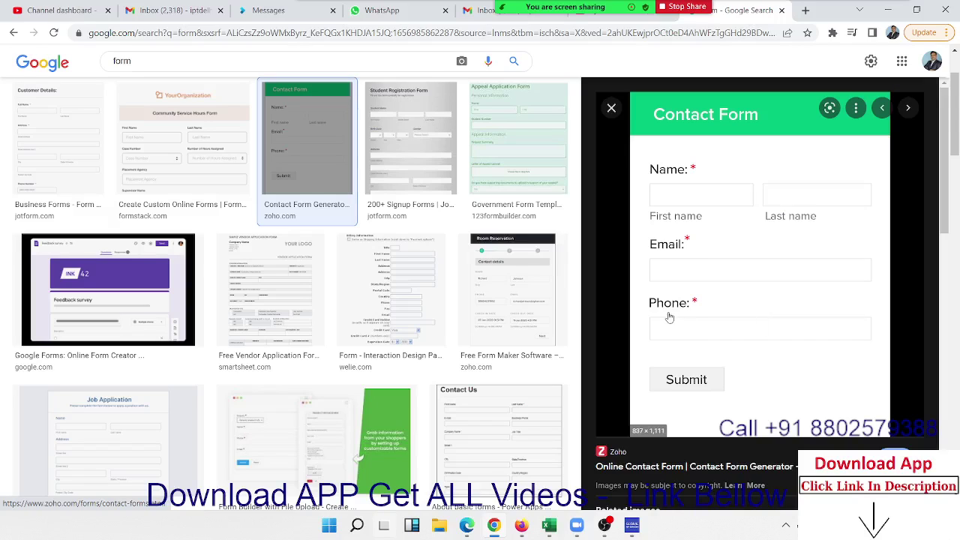
key("alt+Tab")
left_click(361, 199)
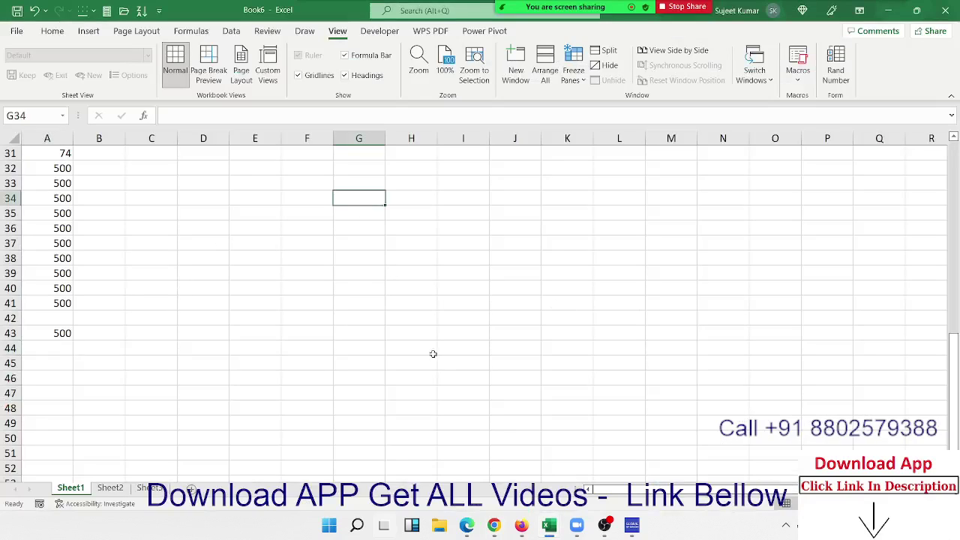
Paste and send the copied Contact Form image in a WhatsApp Web chat
left_click(494, 527)
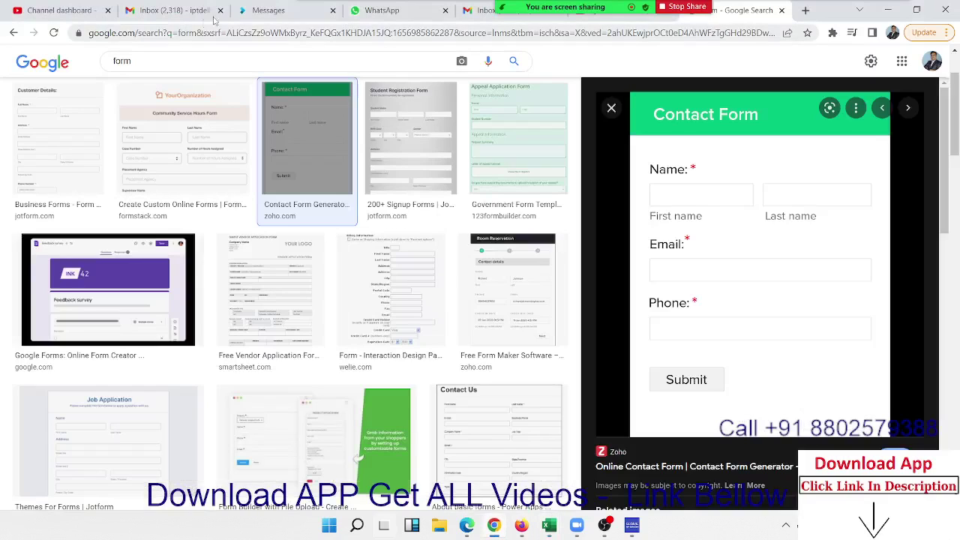
left_click(382, 9)
left_click(129, 164)
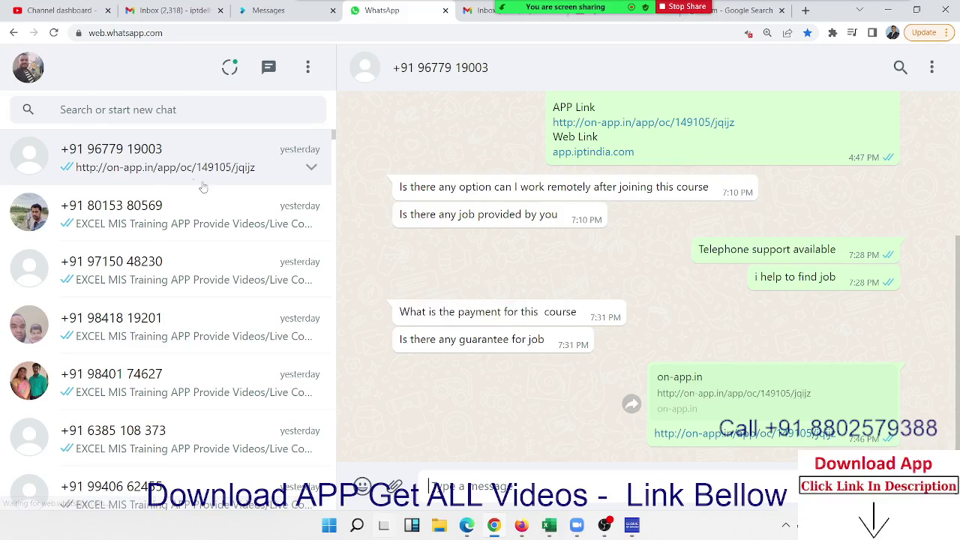
left_click(181, 233)
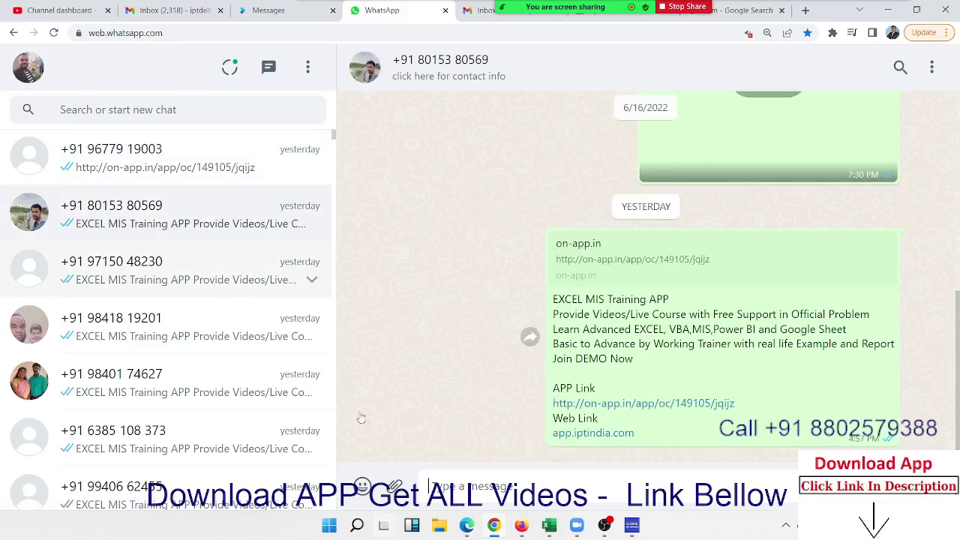
left_click(521, 525)
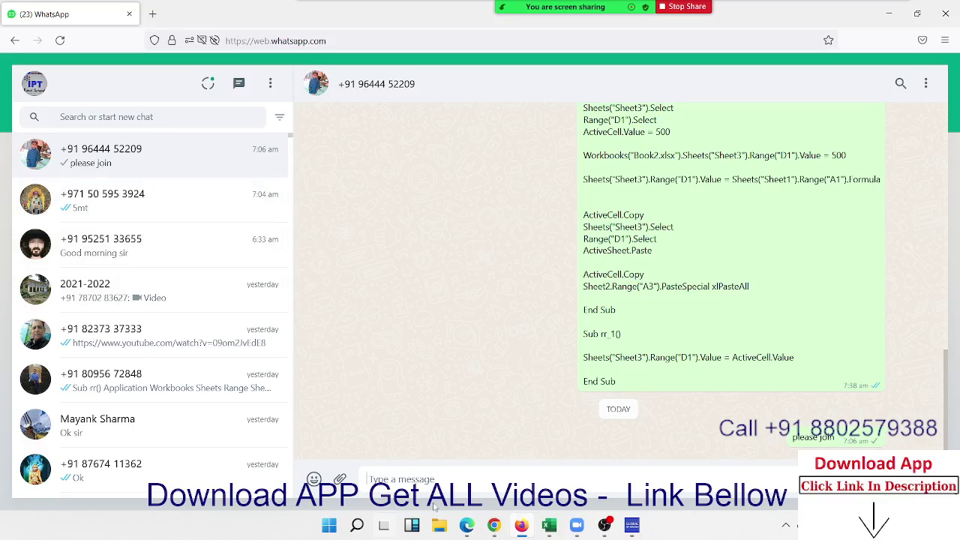
key("ctrl+v")
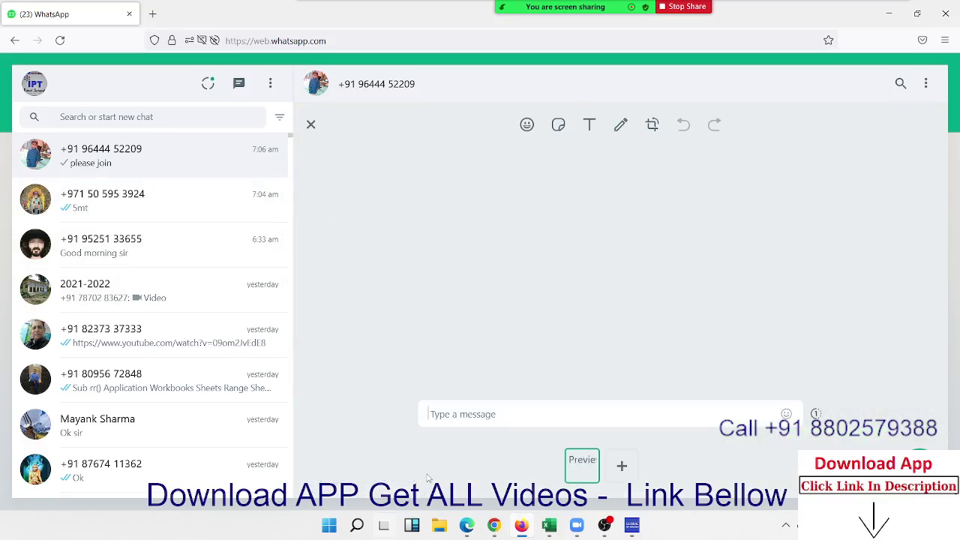
key("Return")
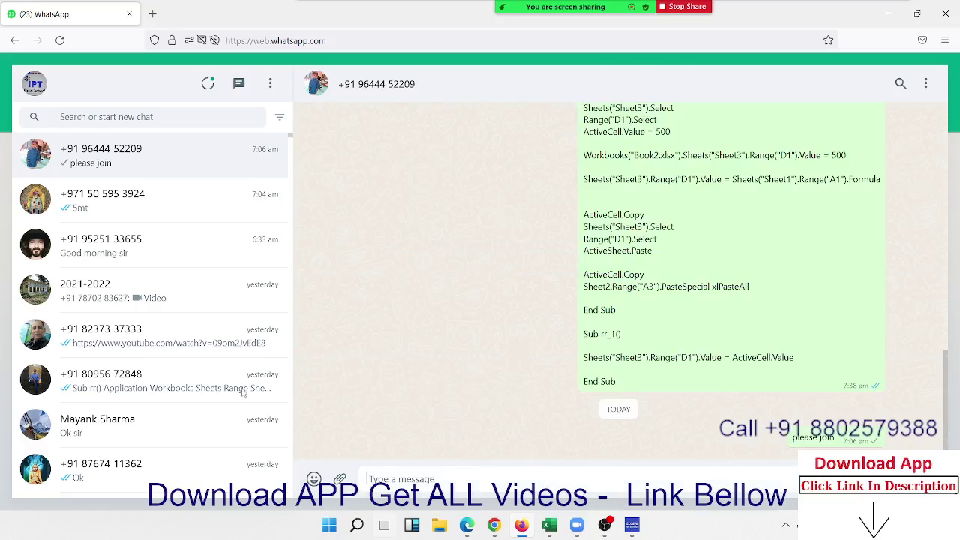
Send the Contact Form image to a second contact's chat, then switch back toward Excel
left_click(143, 201)
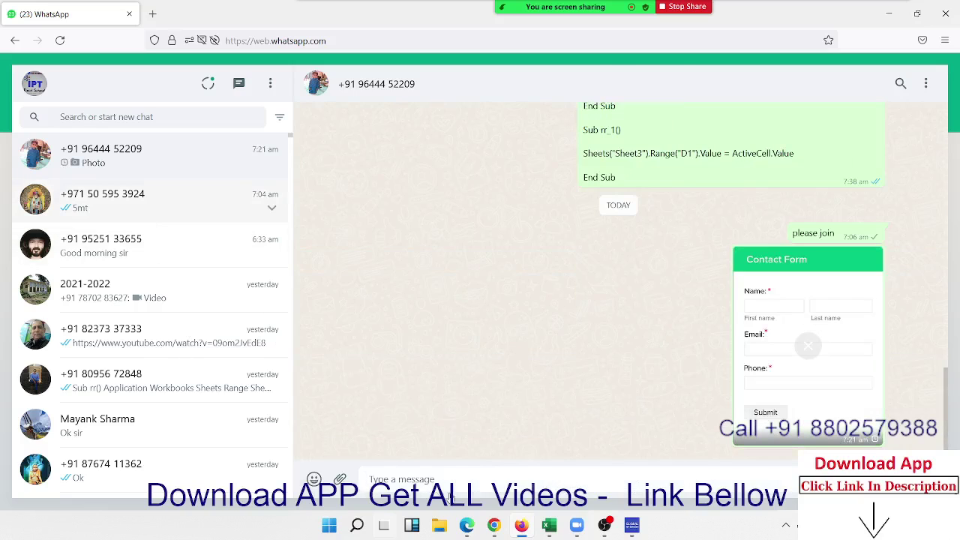
key("ctrl+v")
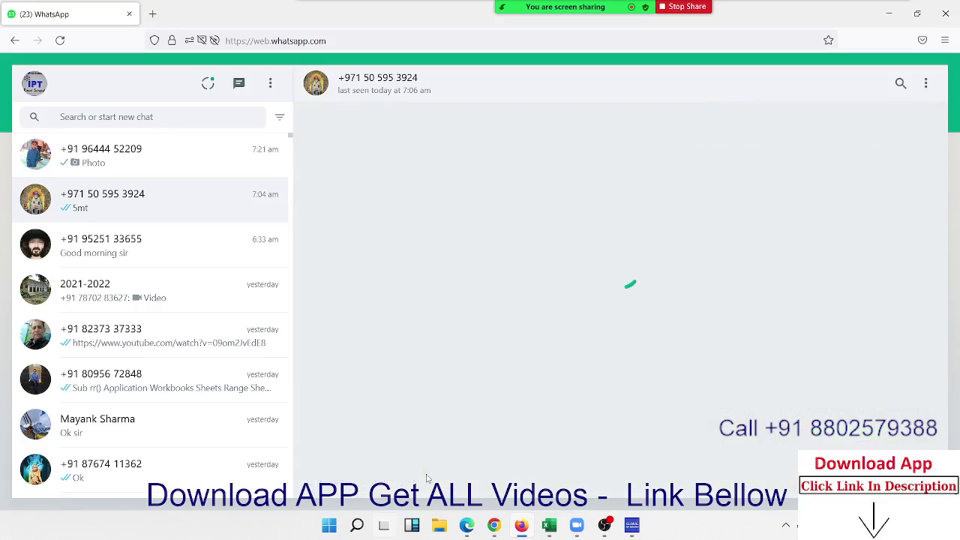
key("Return")
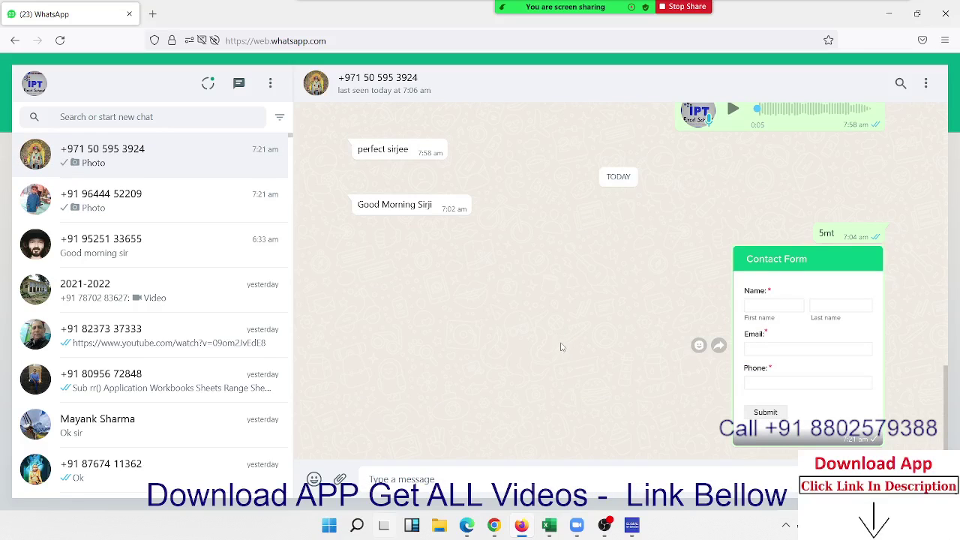
key("alt+Tab")
key("alt+Tab")
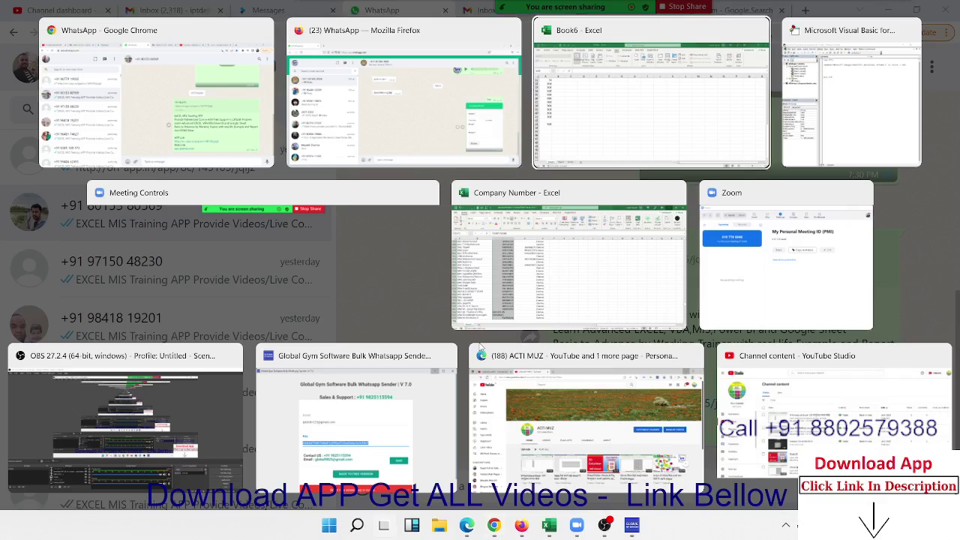
key("alt+Tab")
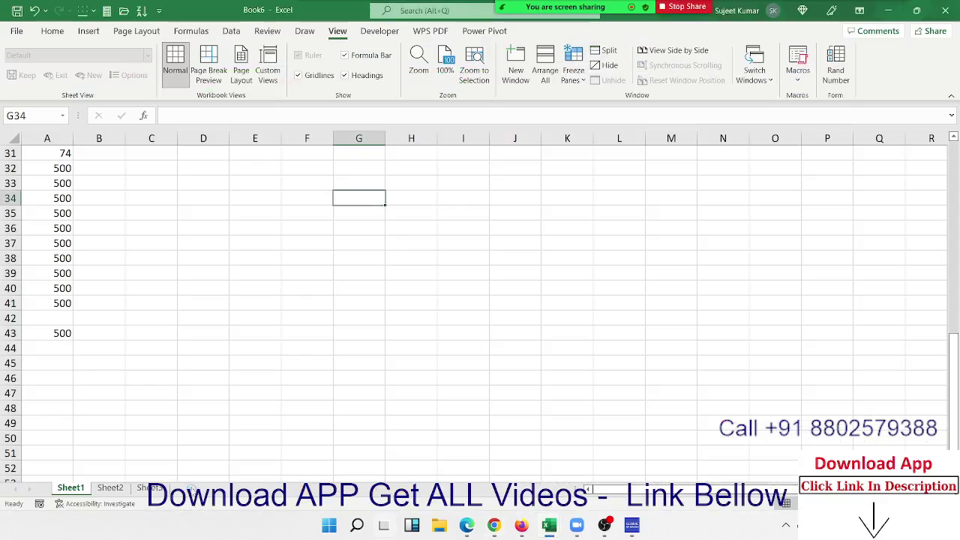
Add a new sheet and rename Sheet4 to 'form'
left_click(191, 489)
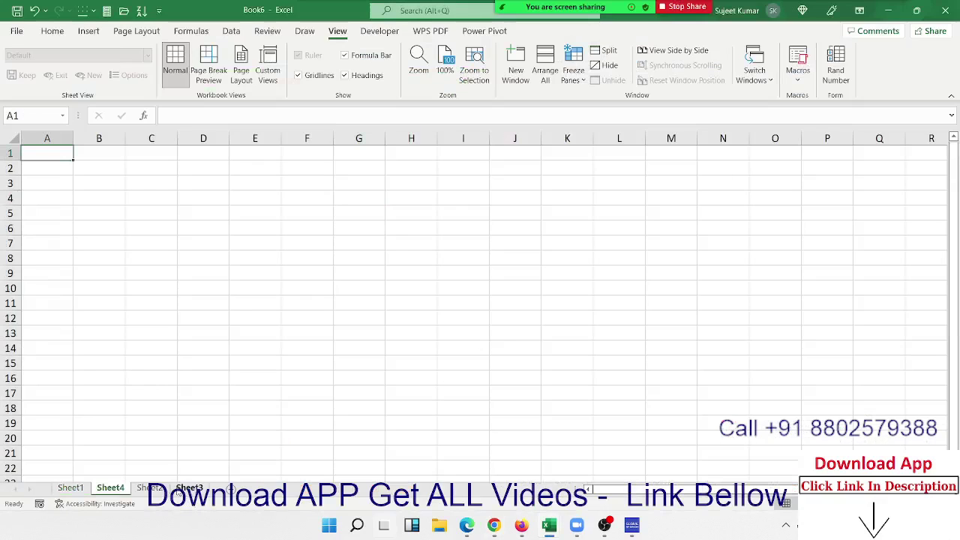
double_click(105, 488)
type("Form")
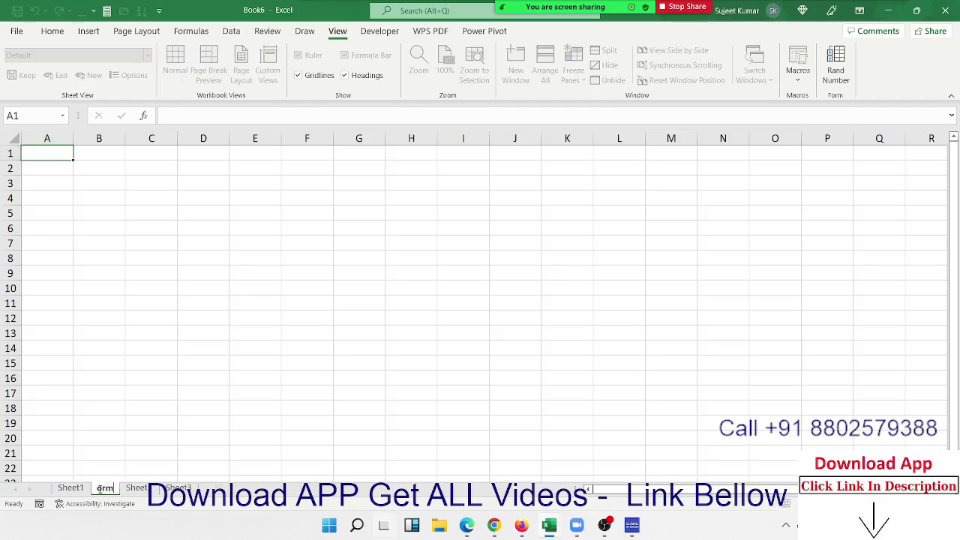
key("BackSpace")
key("BackSpace")
key("BackSpace")
type("F")
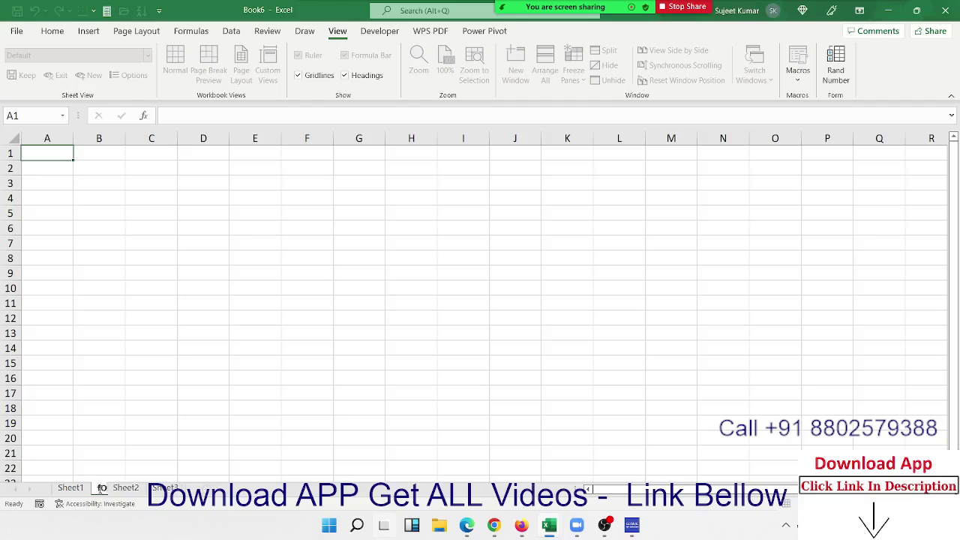
type("OR")
key("BackSpace")
key("BackSpace")
key("BackSpace")
type("for")
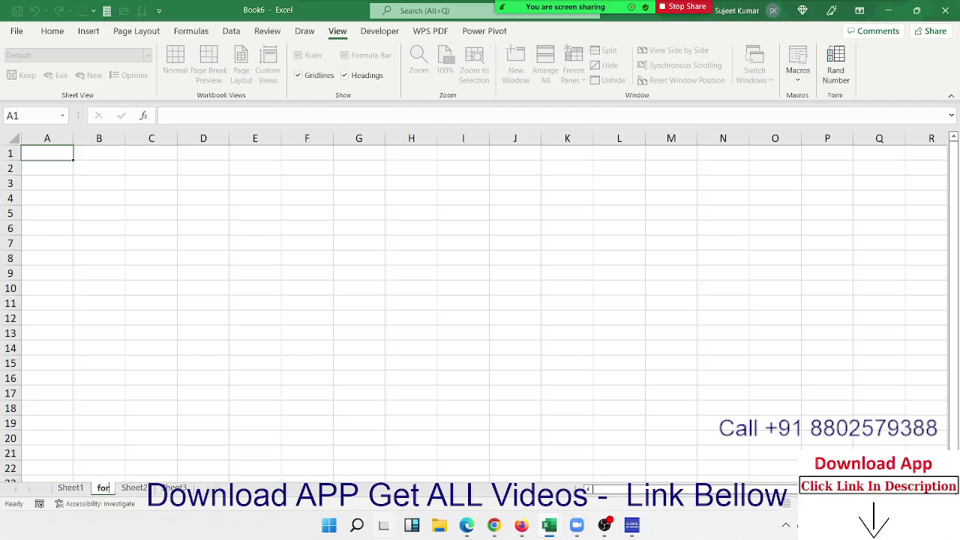
type("m")
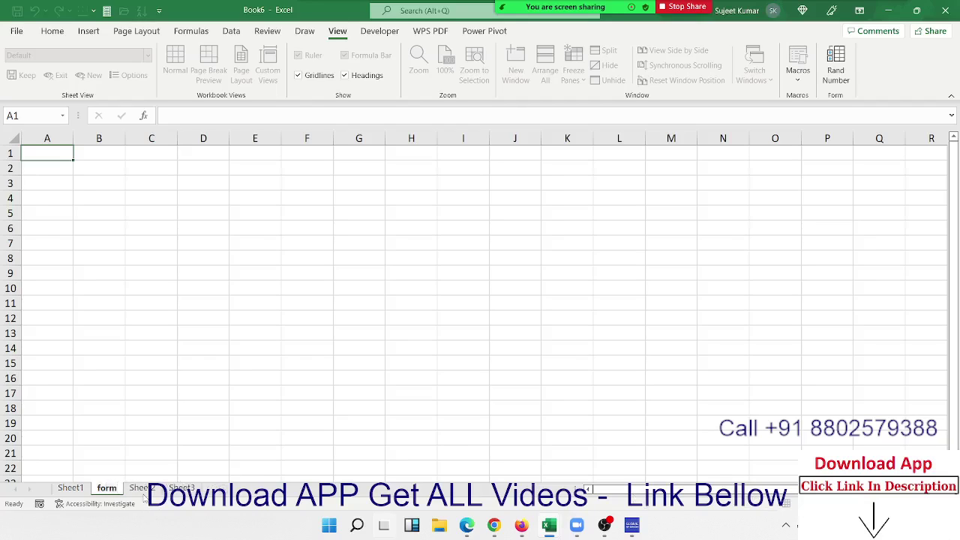
Rename Sheet2 to 'Data' and return to Sheet1
left_click(143, 488)
double_click(143, 488)
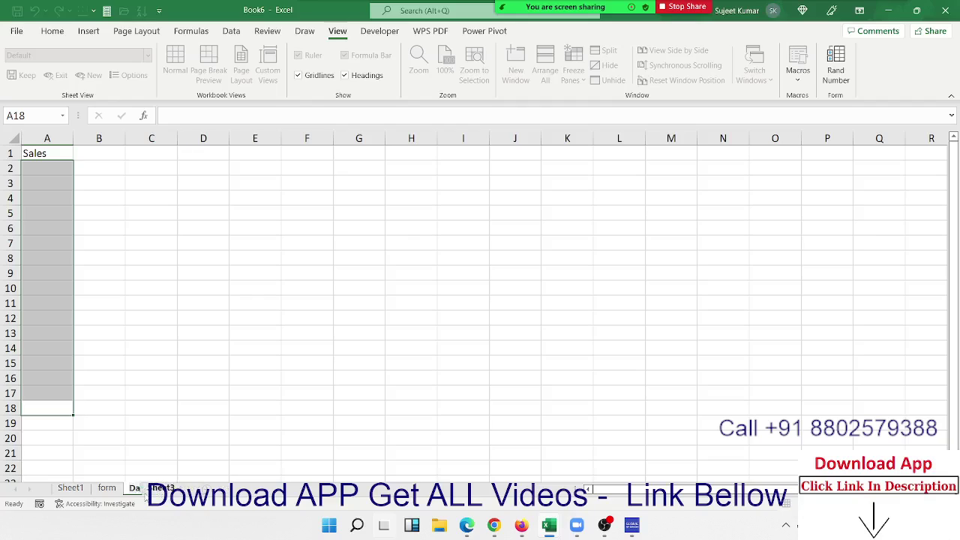
type("Data")
left_click(70, 489)
scroll(270, 379, "up", 10)
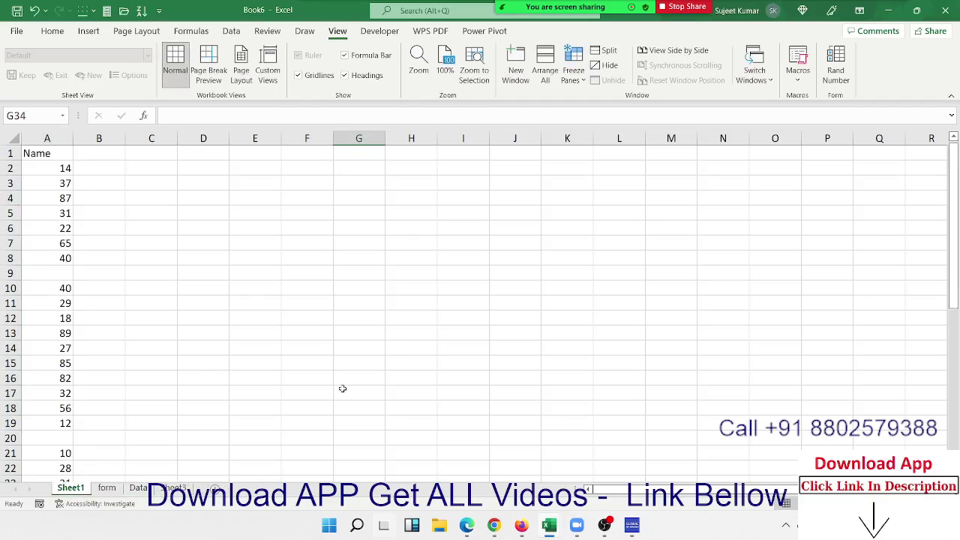
left_click(388, 243)
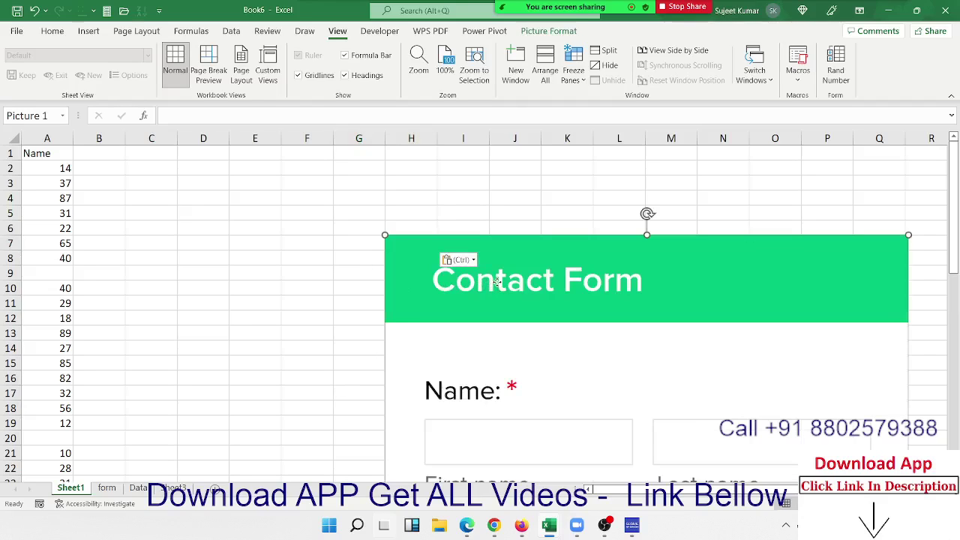
Paste the Contact Form picture onto the Data sheet, moved to column I and shrunk
left_click_drag(498, 282, 323, 216)
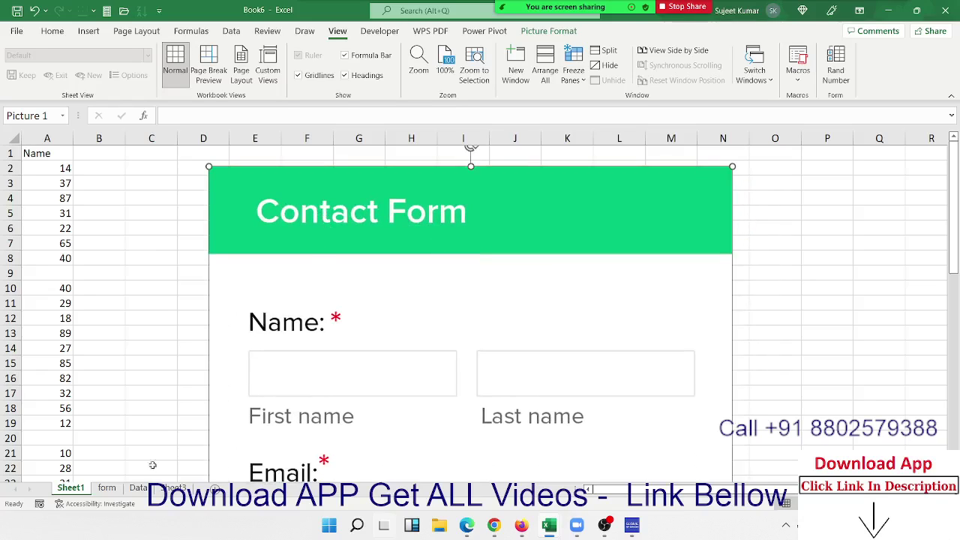
left_click(139, 487)
left_click(551, 212)
key("ctrl+v")
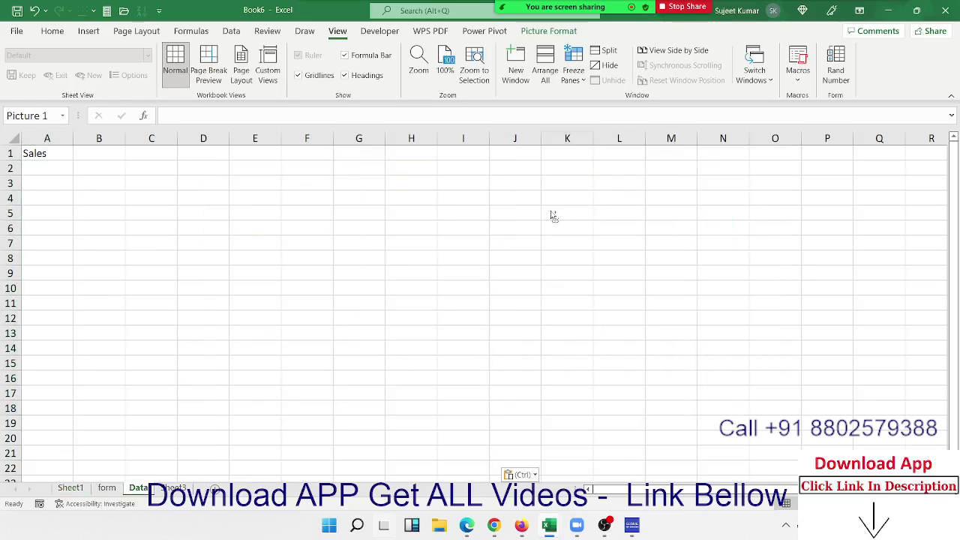
mouse_move(576, 233)
left_mouse_down()
mouse_move(465, 229)
mouse_move(797, 411)
mouse_move(692, 158)
left_mouse_up()
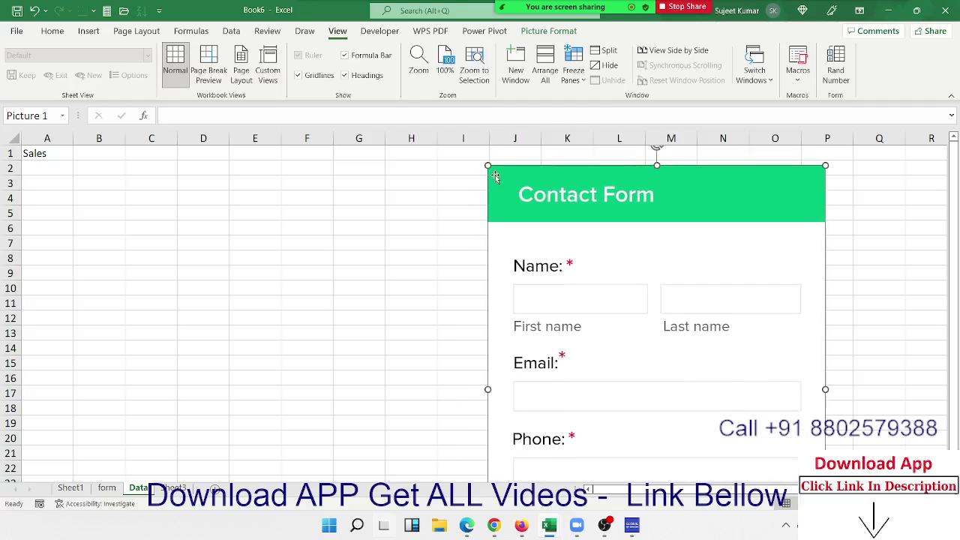
mouse_move(496, 173)
left_mouse_down()
mouse_move(579, 284)
mouse_move(483, 172)
left_mouse_up()
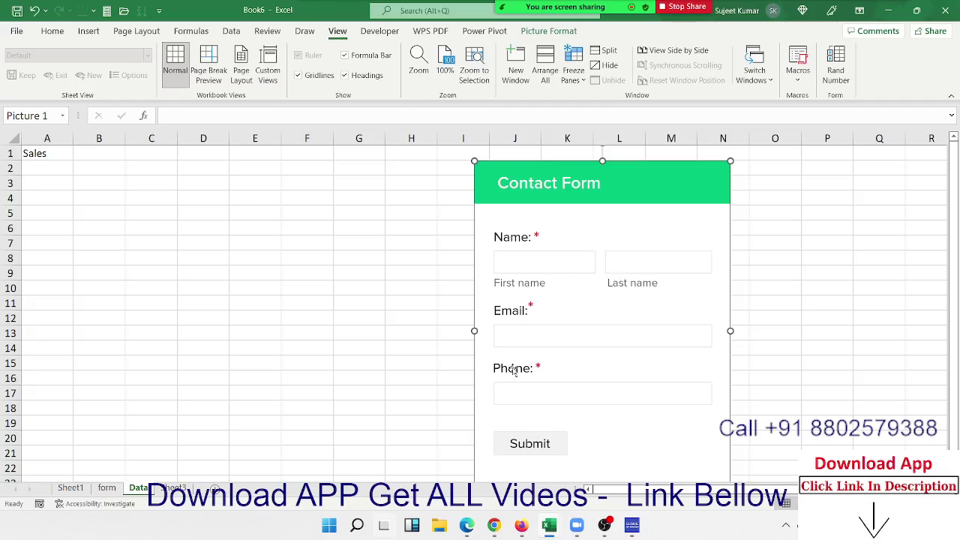
left_click(64, 140)
left_click(57, 149)
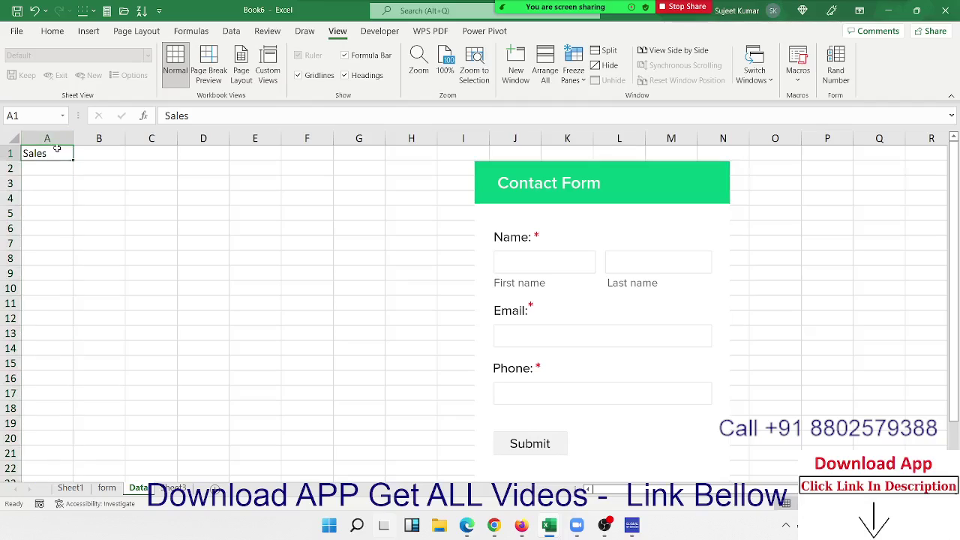
Clear Sales from A1 and enter headers ID, Date and Time in A1:C1
key("Delete")
type("ID")
key("Tab")
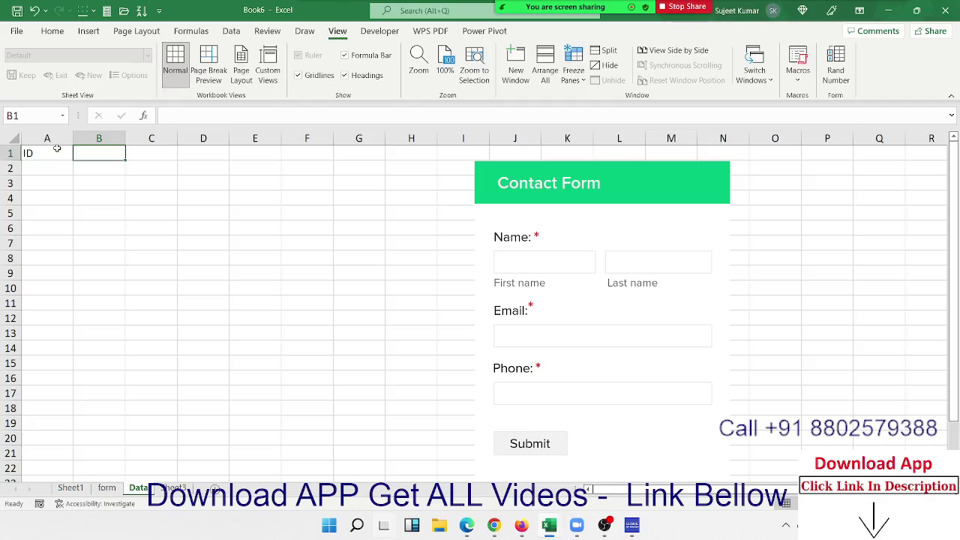
type("Date")
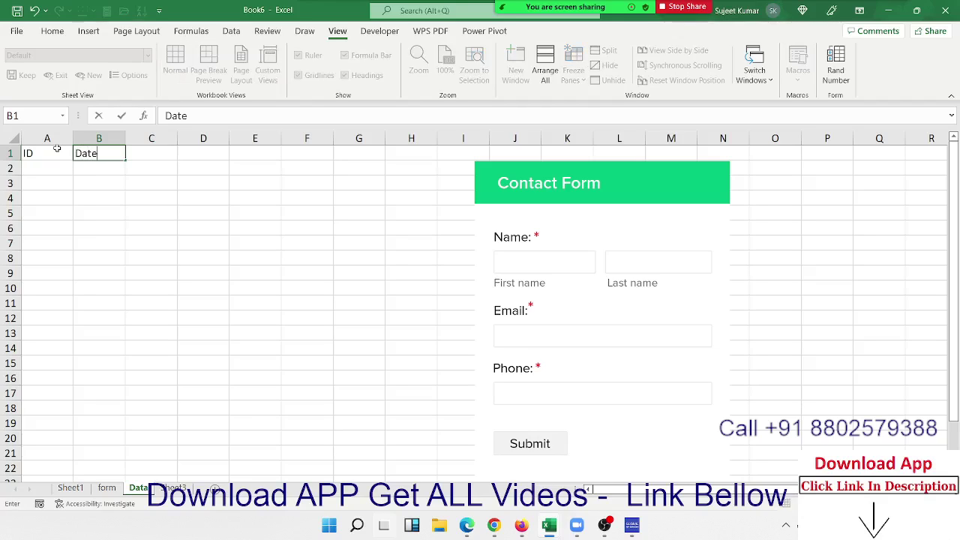
key("Tab")
type("Time")
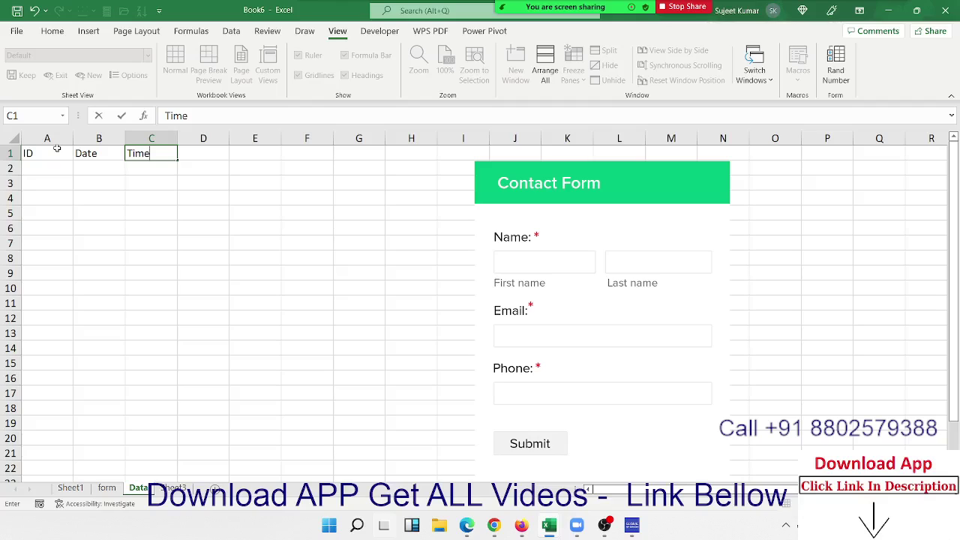
key("Tab")
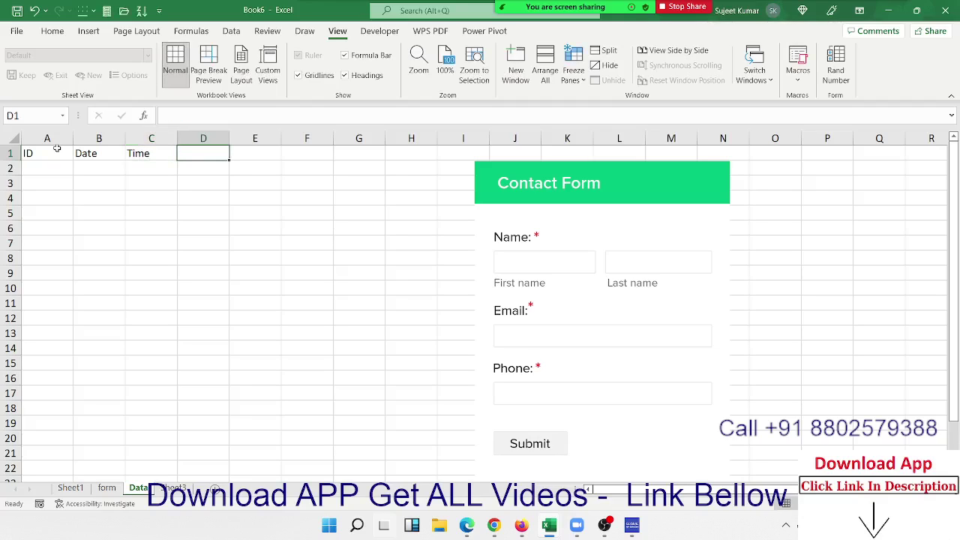
Continue the headers with Fname, Lname, Full Name, Email and Phone in D1:H1
type("Fname")
key("Tab")
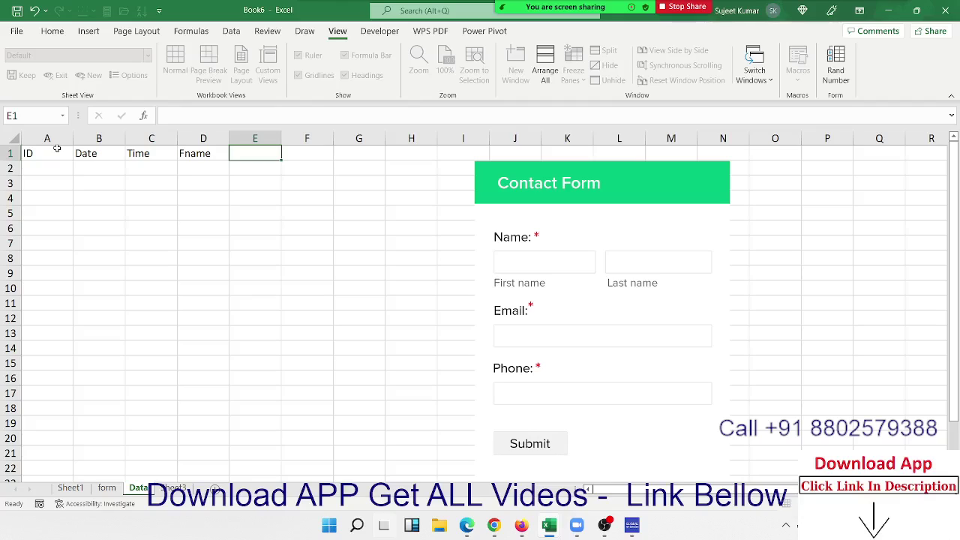
type("Lnam")
type("e")
key("Tab")
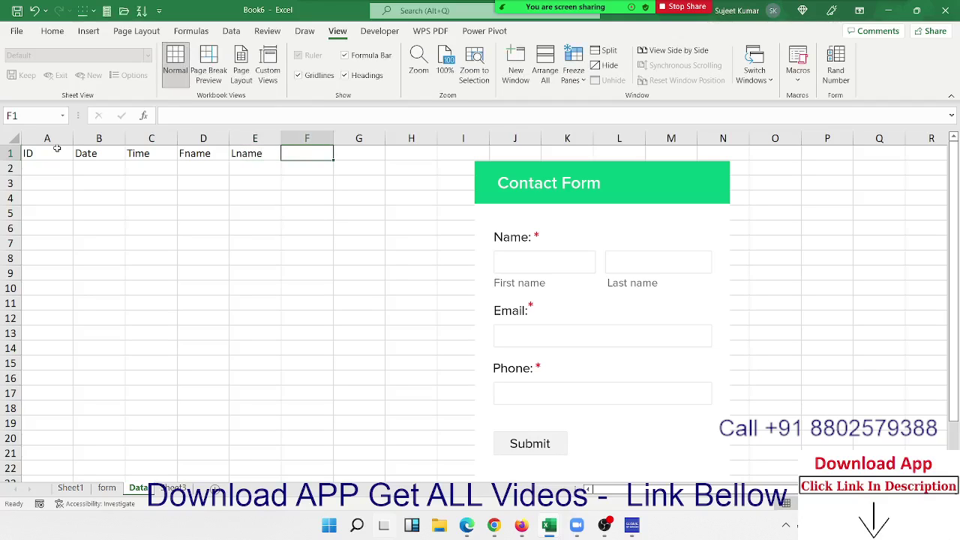
type("Ful")
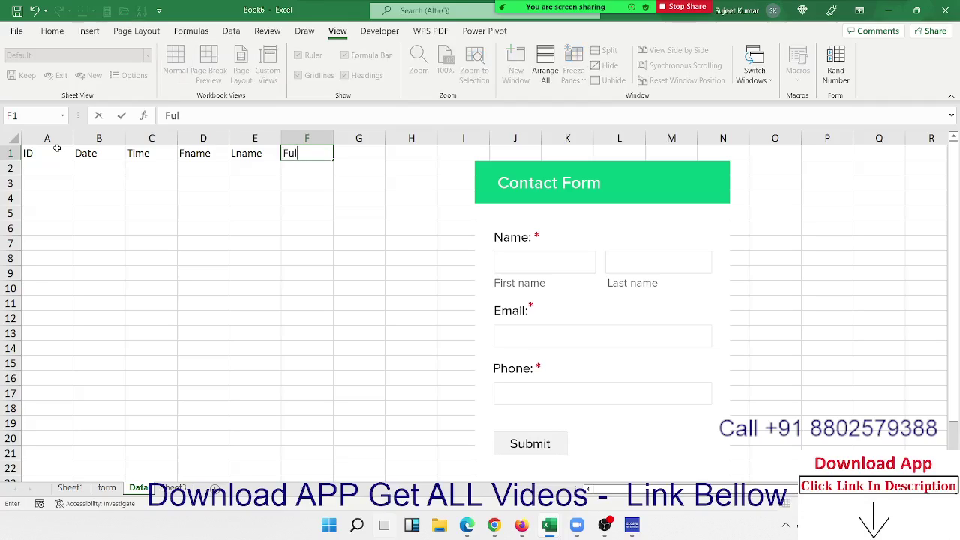
type("l Nam")
type("e")
key("Tab")
type("Em")
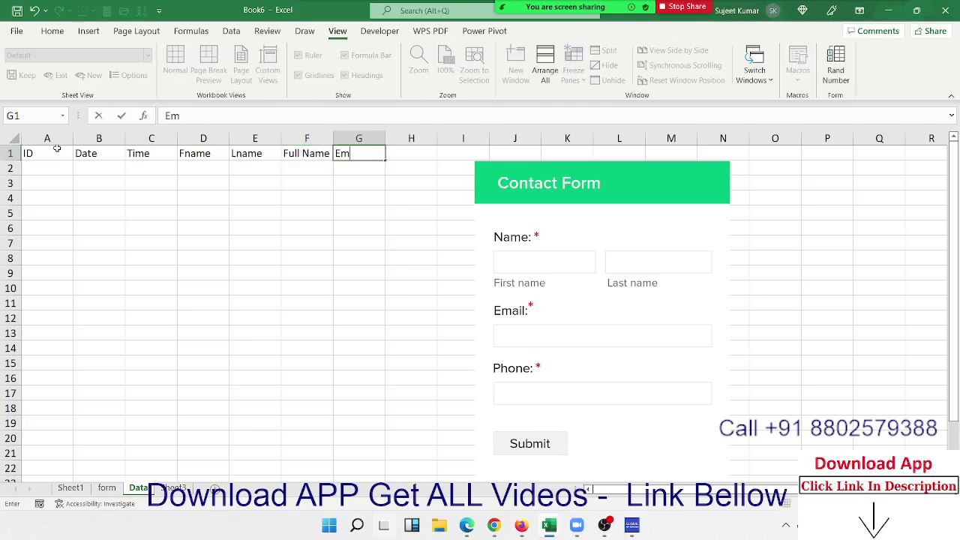
type("ail")
key("Tab")
type("P")
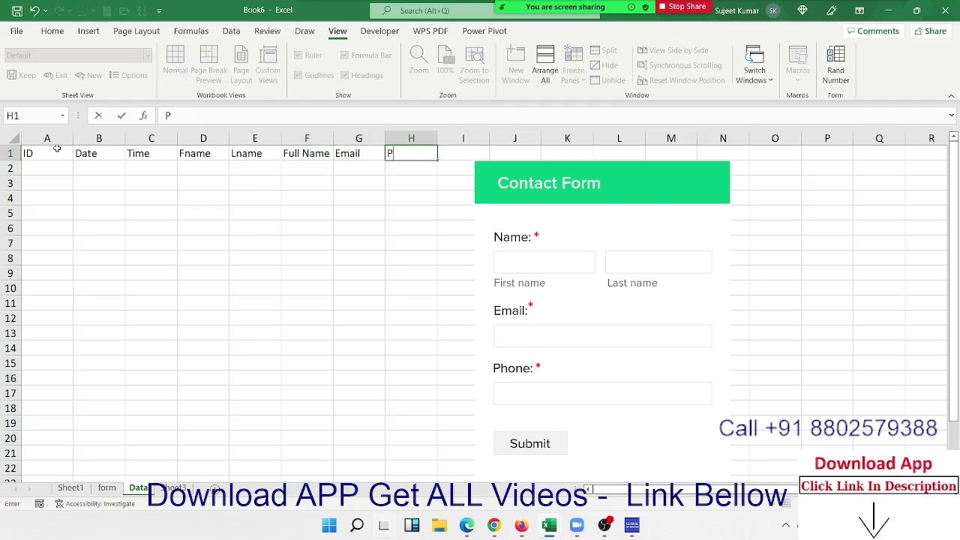
type("hone")
key("Return")
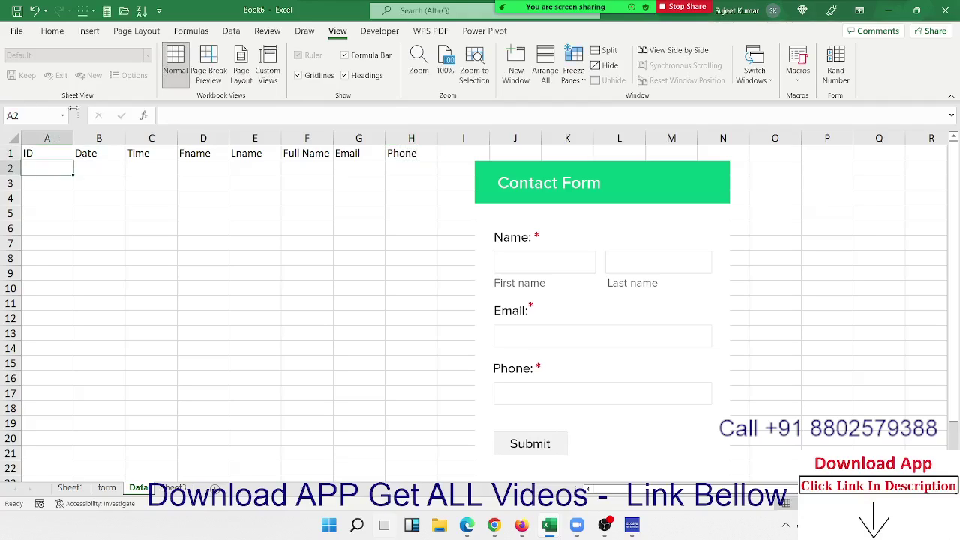
Select entry cells on the Data sheet, glance at the form sheet, and return to Data
left_click_drag(55, 187, 51, 315)
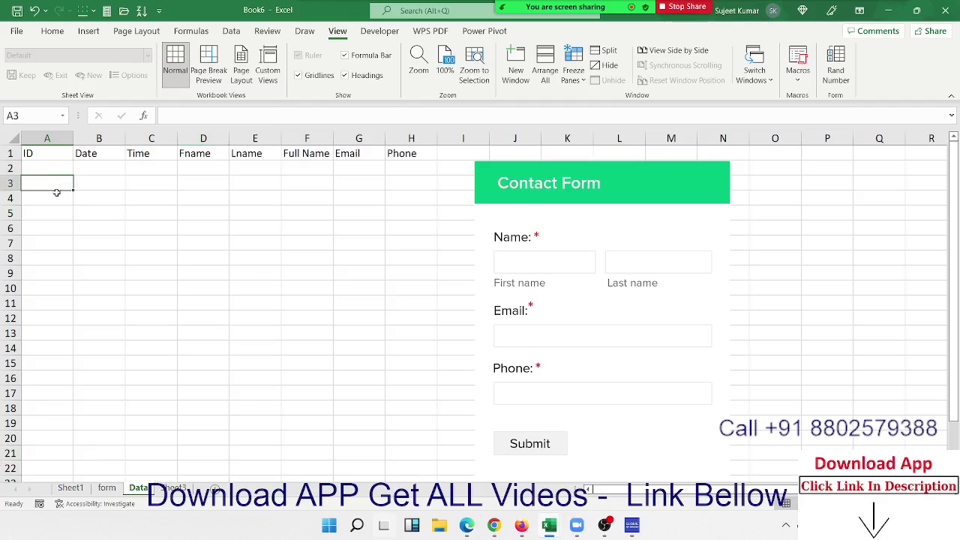
left_click_drag(122, 210, 143, 210)
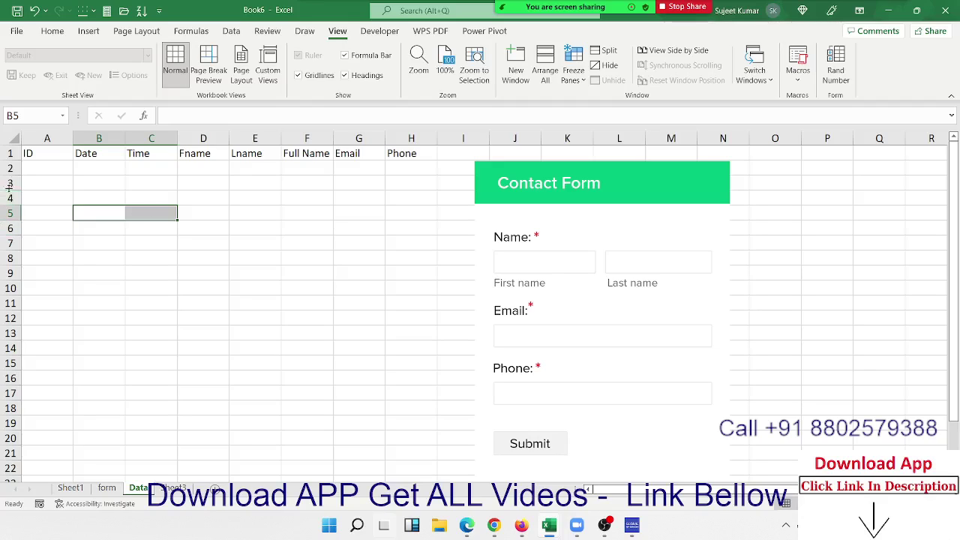
left_click_drag(45, 166, 166, 170)
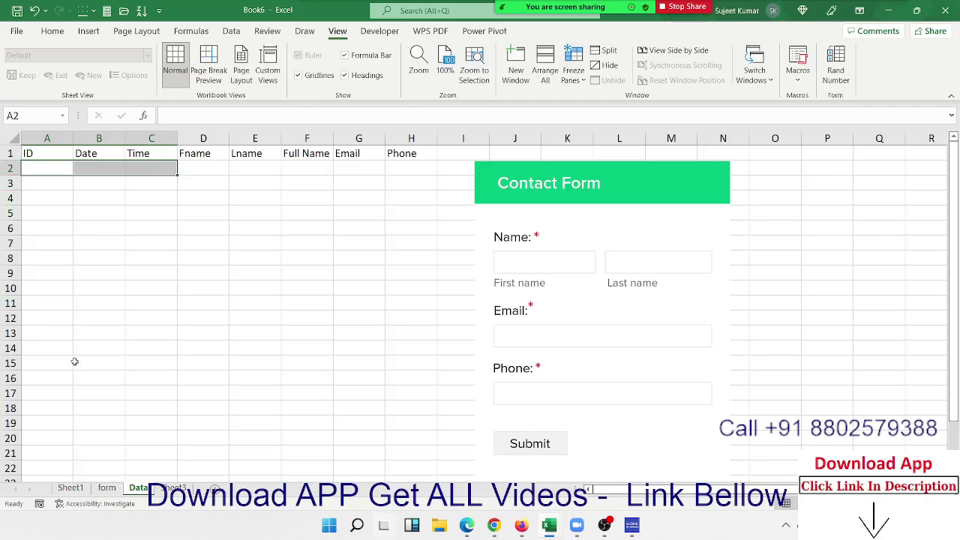
left_click(107, 488)
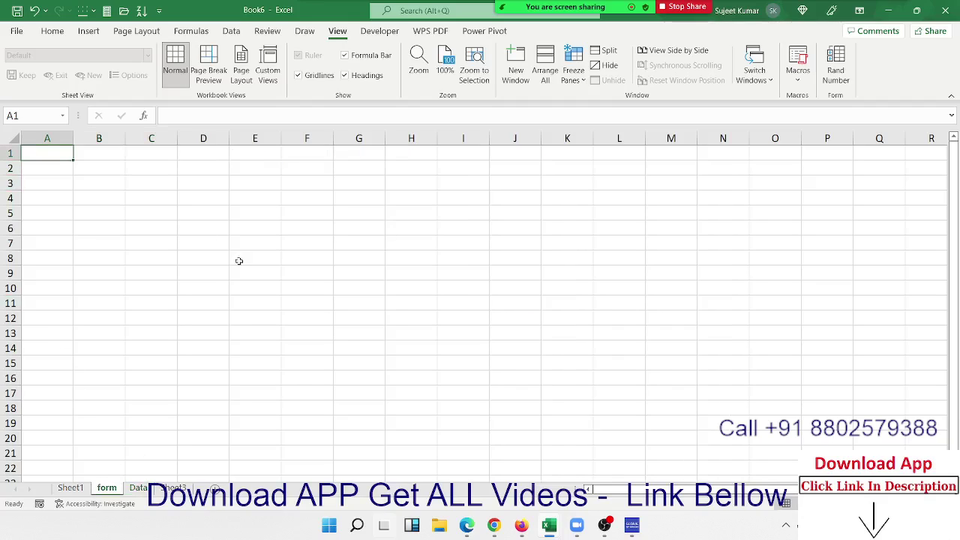
left_click(139, 488)
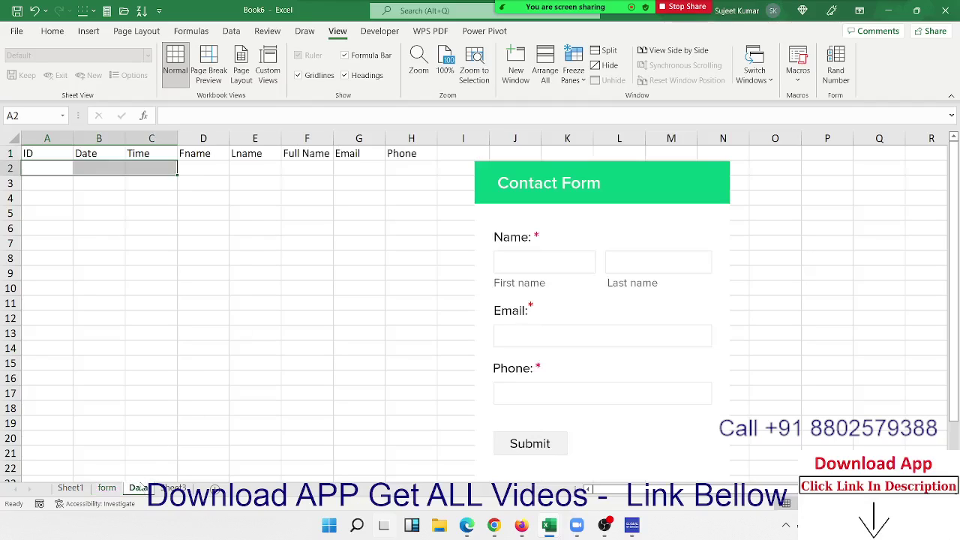
left_click(204, 228)
scroll(267, 229, "down", 3)
scroll(268, 230, "up", 3)
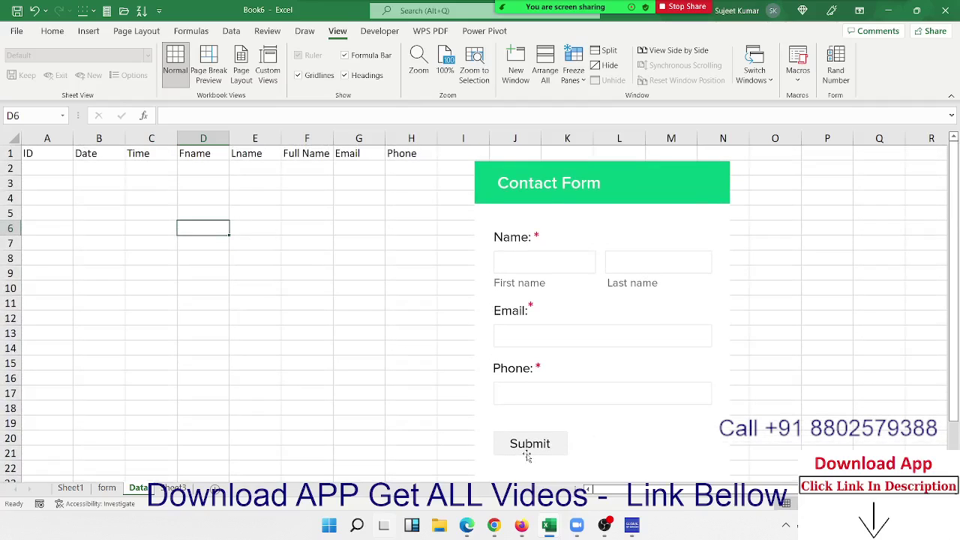
left_click(255, 392)
Draw a form-control button across columns E to G on the Data sheet
left_click(368, 34)
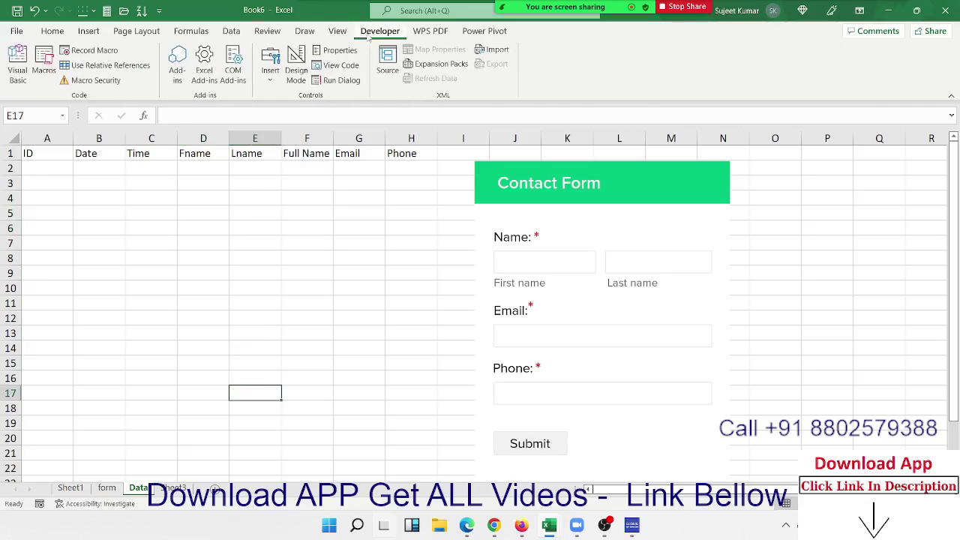
left_click(270, 66)
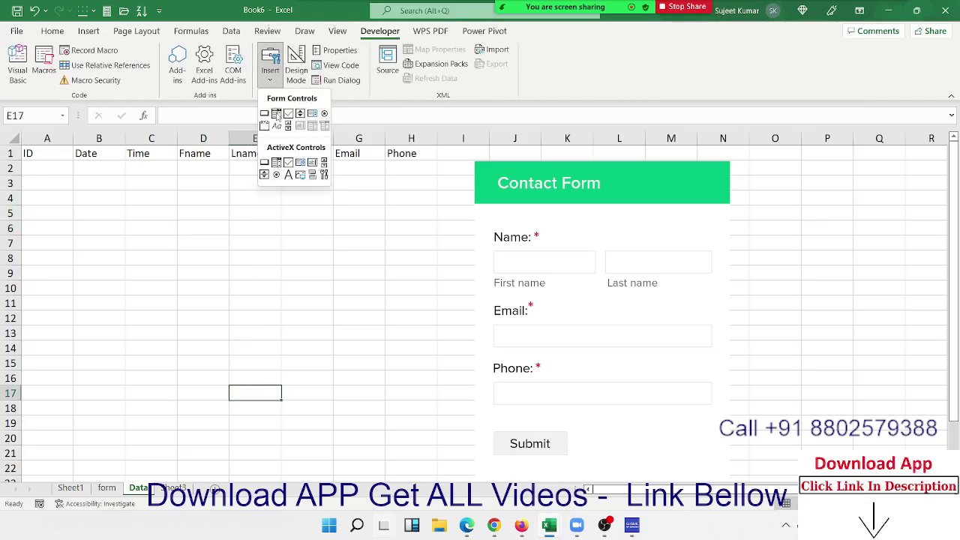
left_click(264, 113)
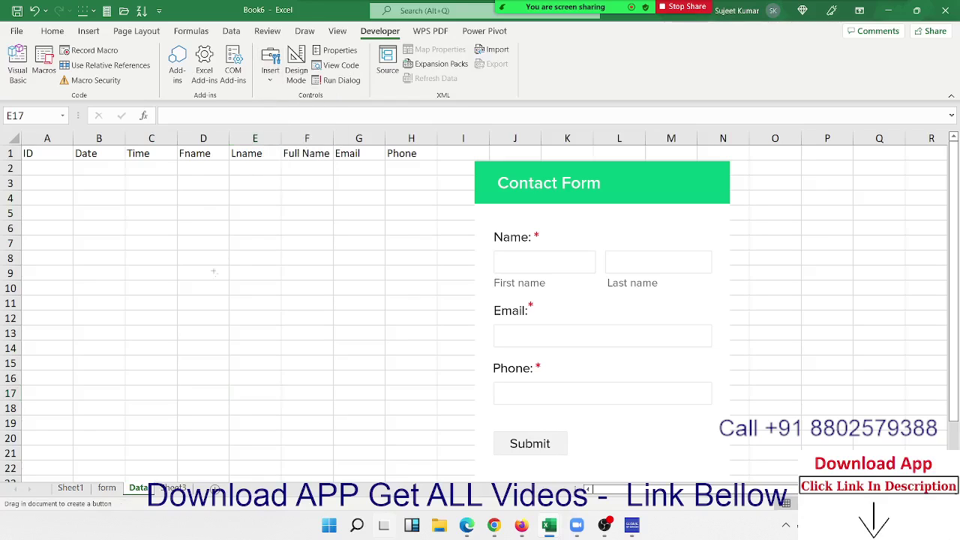
mouse_move(214, 272)
left_mouse_down()
mouse_move(291, 300)
mouse_move(307, 291)
left_mouse_up()
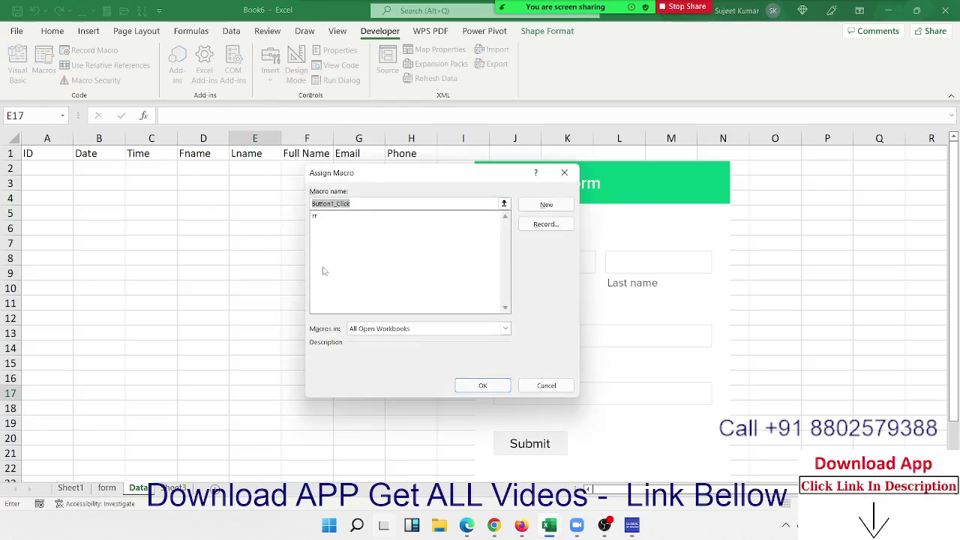
Assign the rr macro to Button 1, run it, and end the subscript-out-of-range error
left_click(332, 218)
left_click(479, 384)
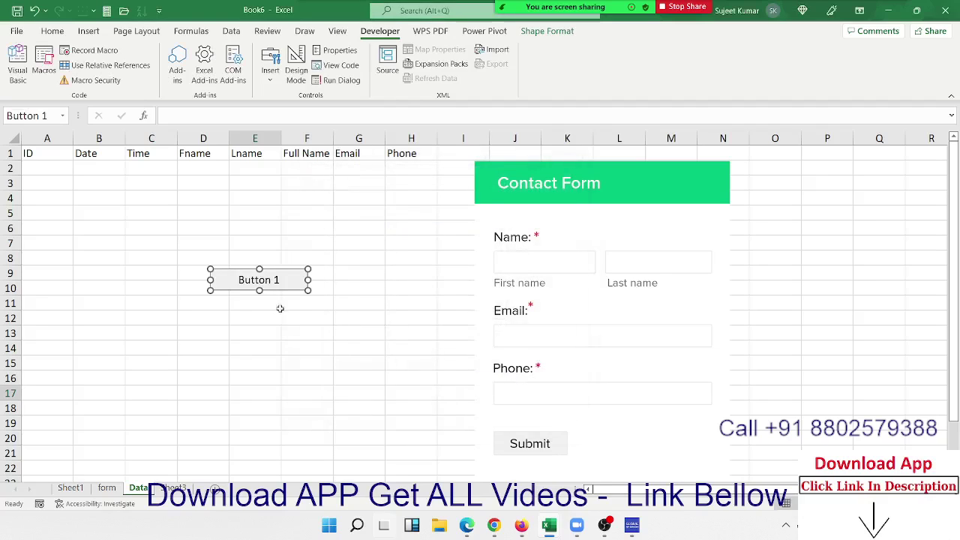
left_click(281, 318)
left_click(262, 286)
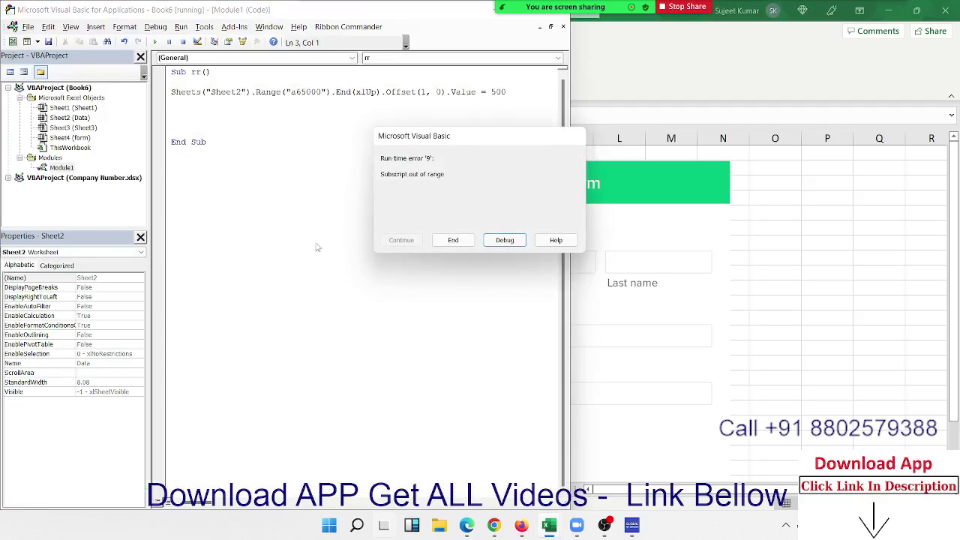
left_click(453, 240)
left_click(374, 240)
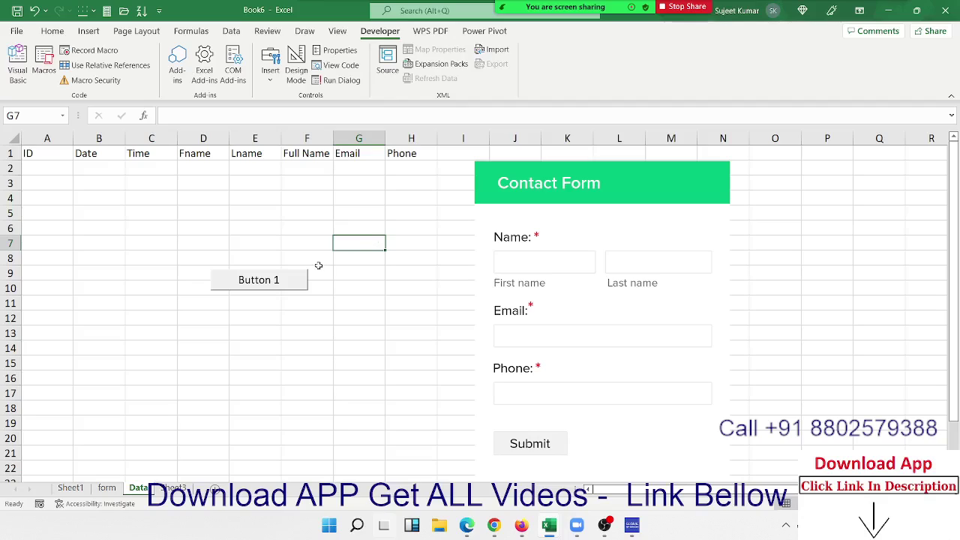
Deselect Button 1 and cut the Contact Form picture from the Data sheet
right_click(299, 287)
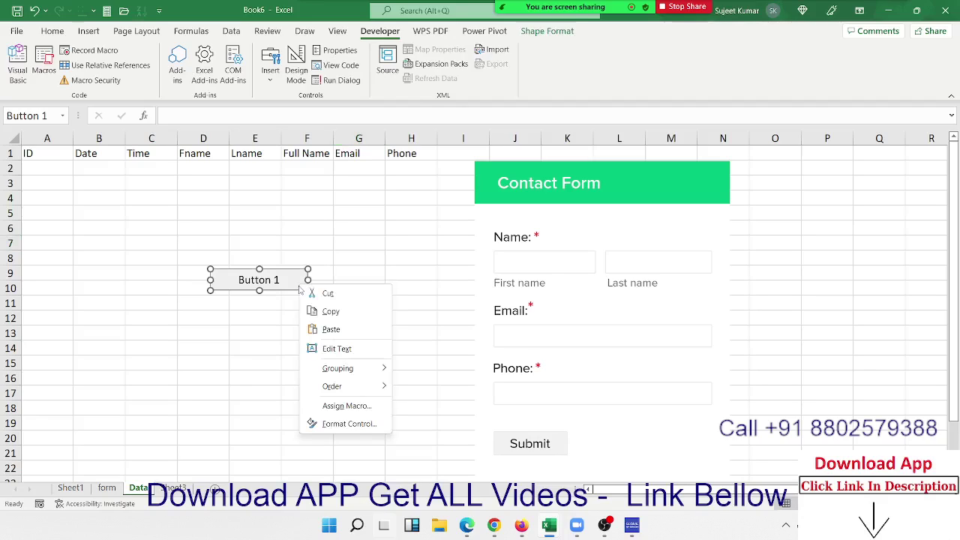
key("Escape")
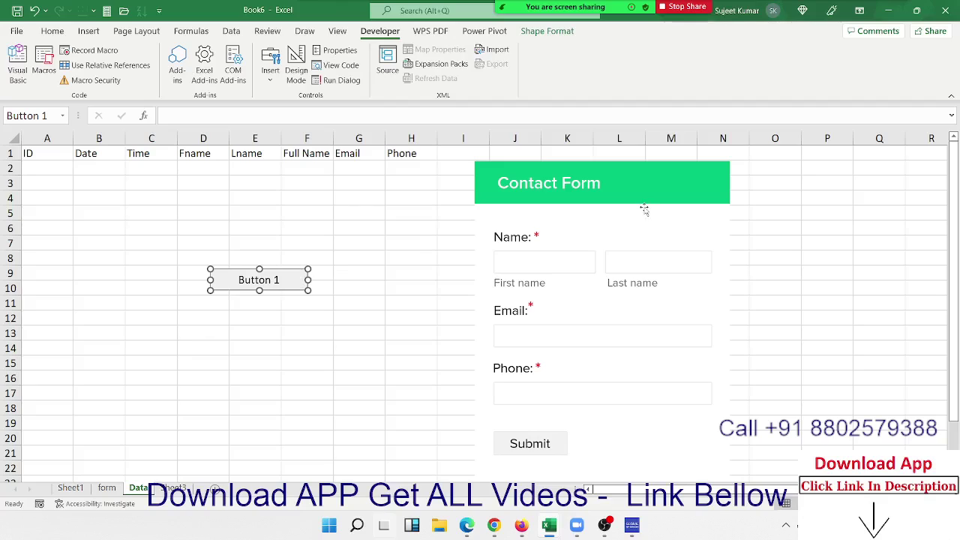
key("Escape")
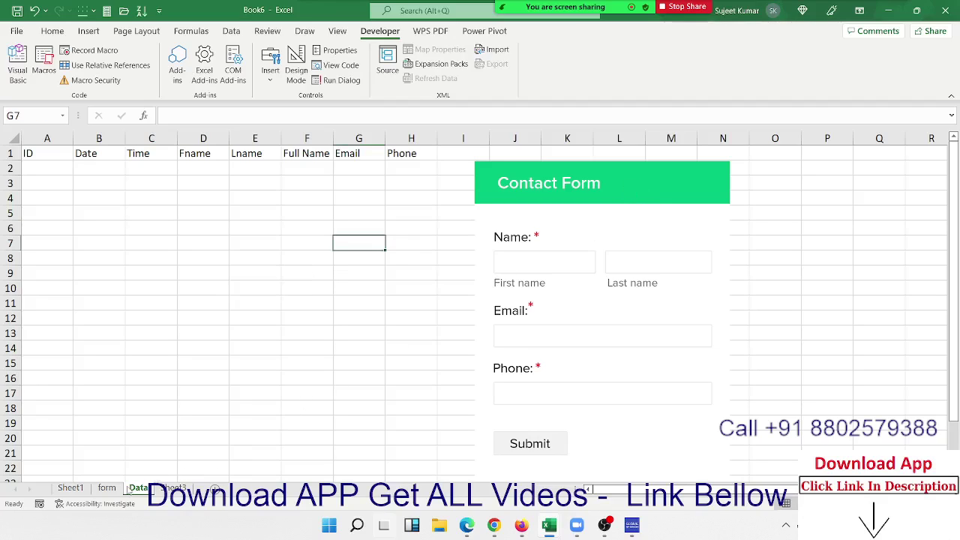
left_click(108, 487)
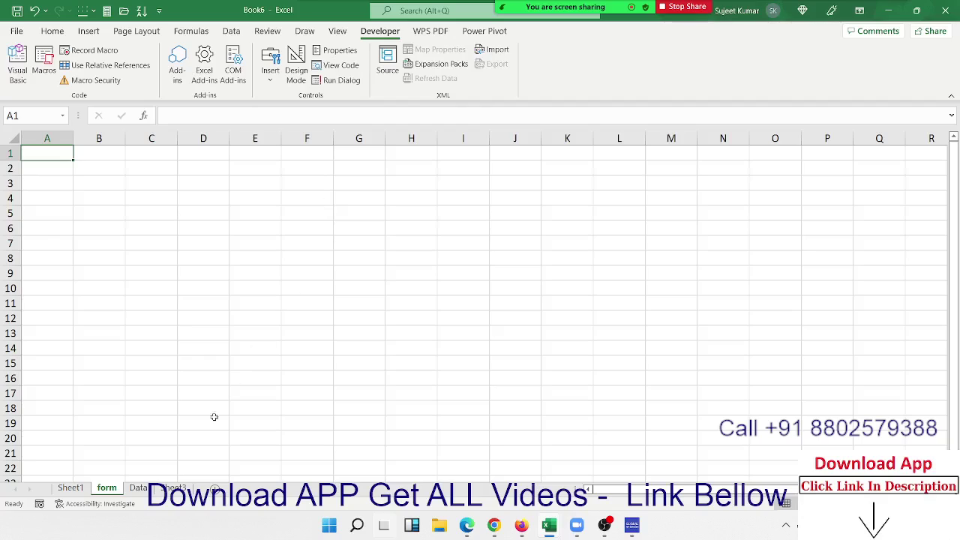
left_click(138, 487)
left_click(569, 208)
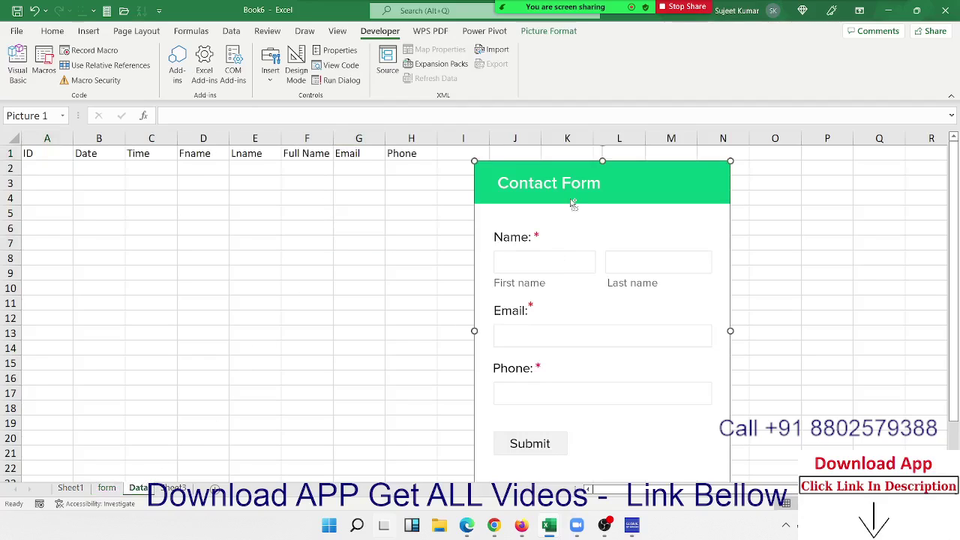
key("Delete")
Paste the Contact Form picture on the form sheet and move it to columns K–O
left_click(107, 487)
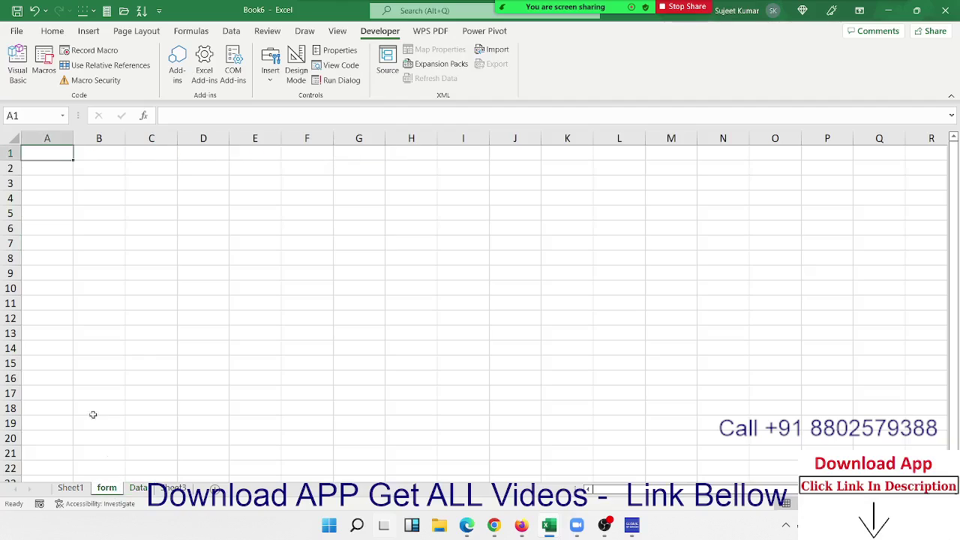
key("ctrl+v")
left_click(362, 263)
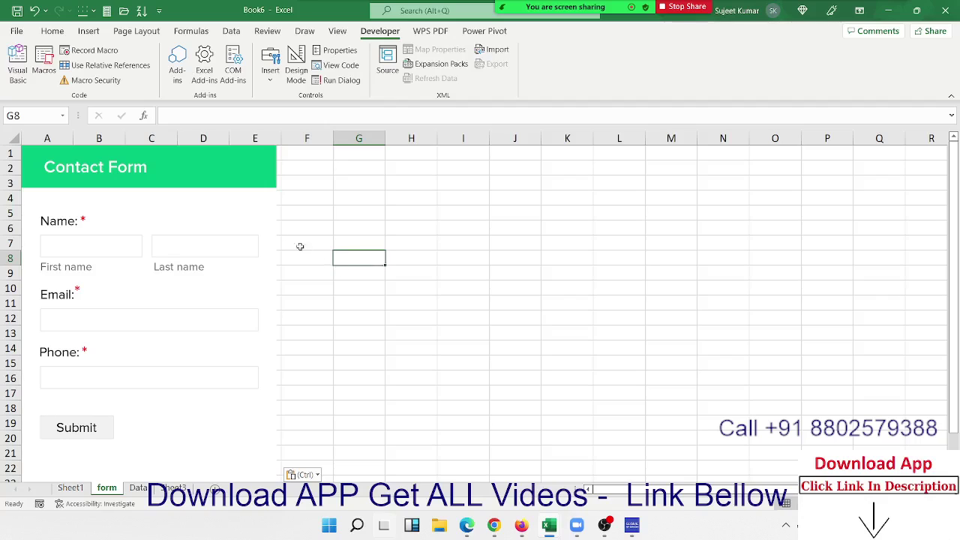
left_click_drag(188, 170, 558, 187)
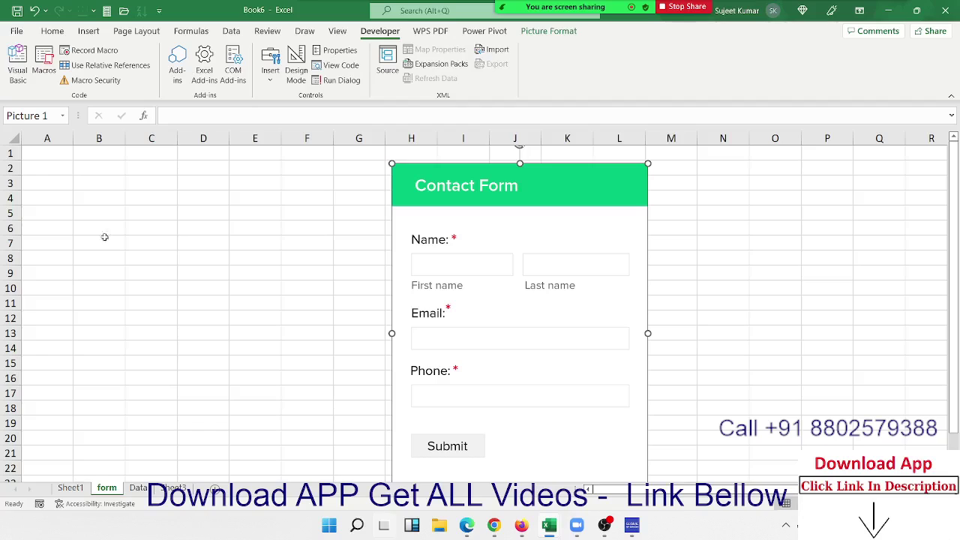
left_click_drag(498, 200, 670, 201)
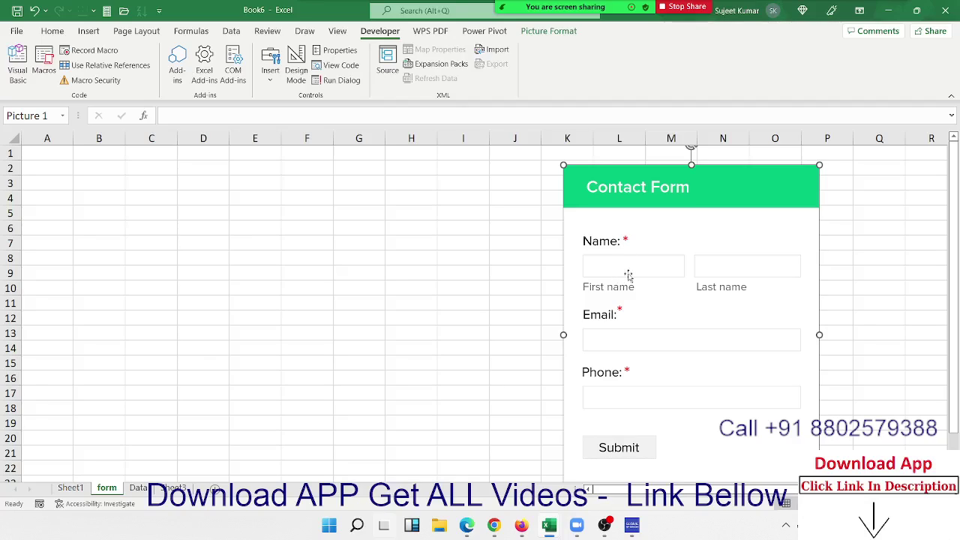
left_click(44, 182)
left_click(49, 169)
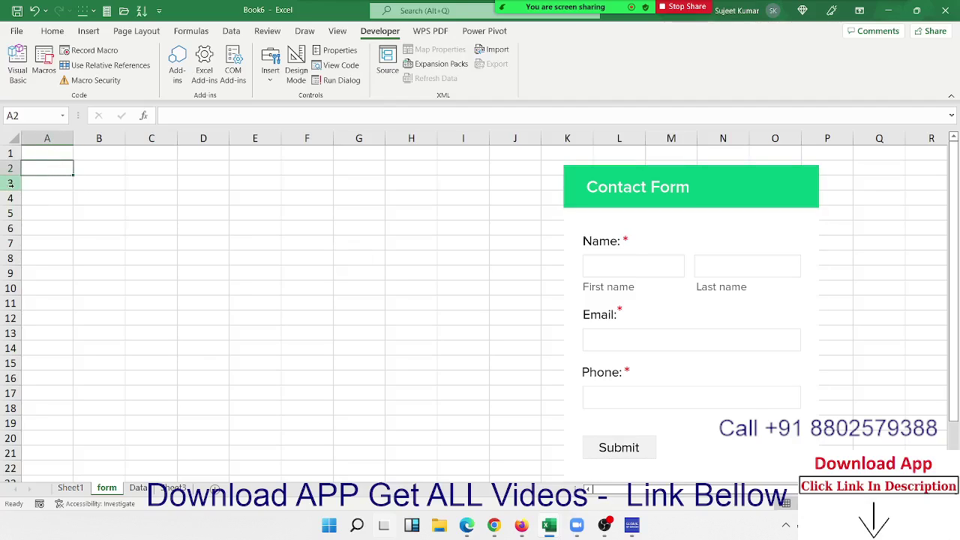
Label the form sheet with Name in A2 and F Name in A4
type("NAme")
key("Return")
key("Return")
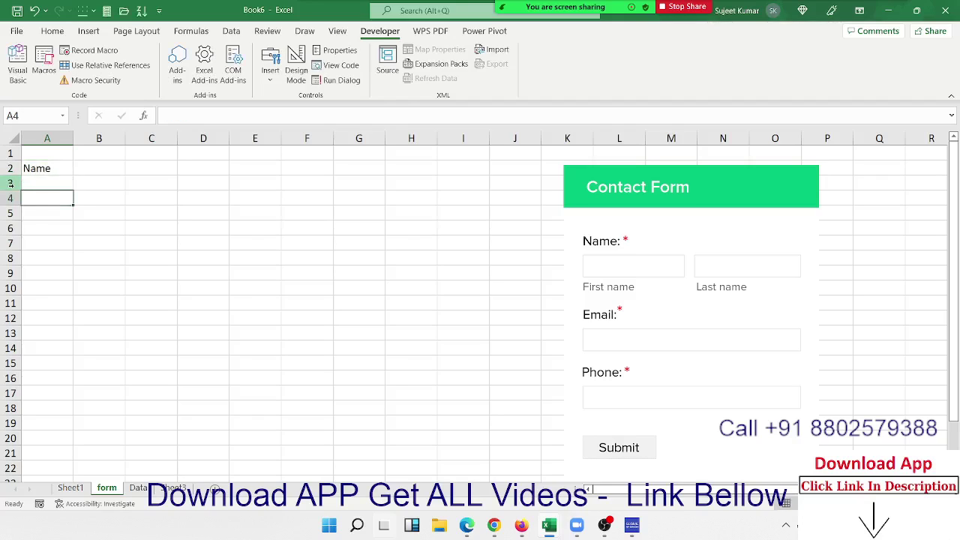
type("F Name")
key("Up")
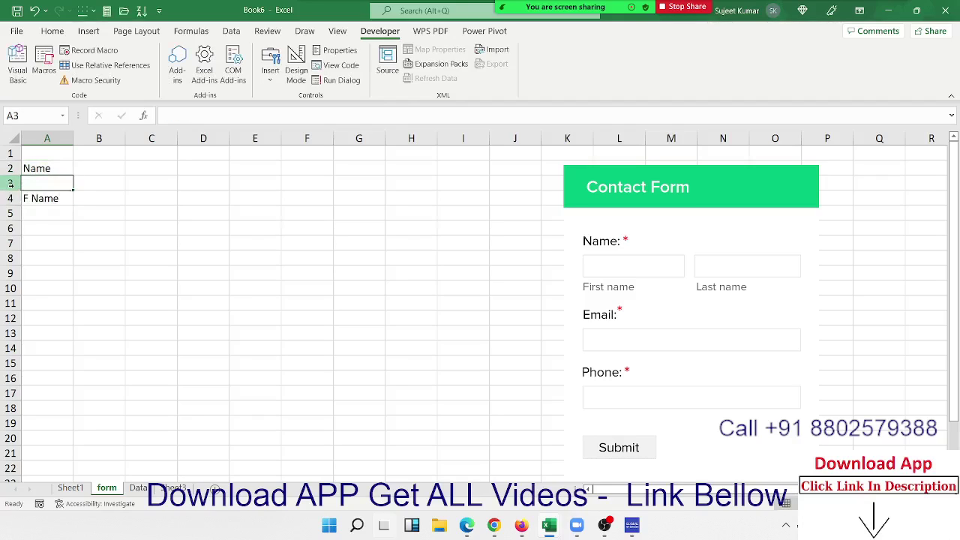
key("Down")
Fill cell B4 yellow as the input cell
key("Right")
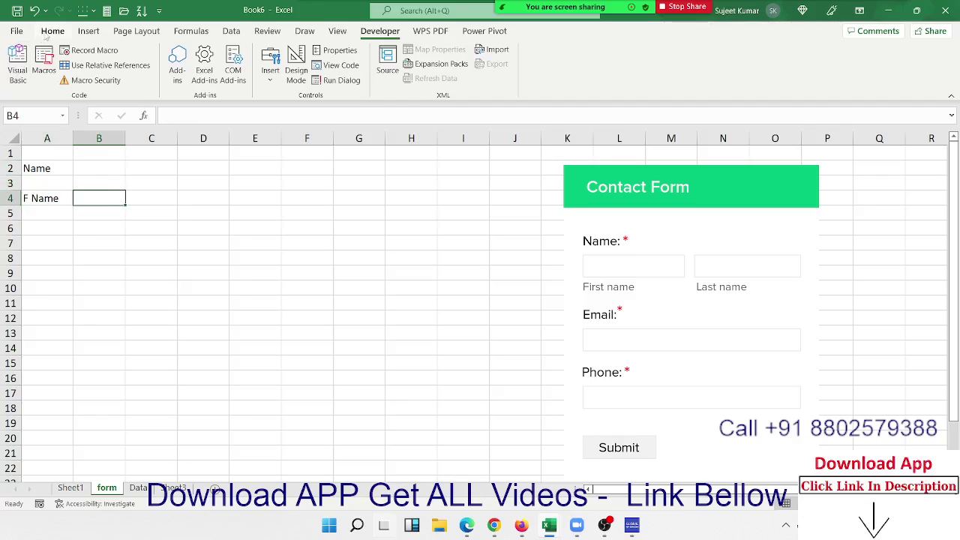
left_click(48, 33)
left_click(157, 74)
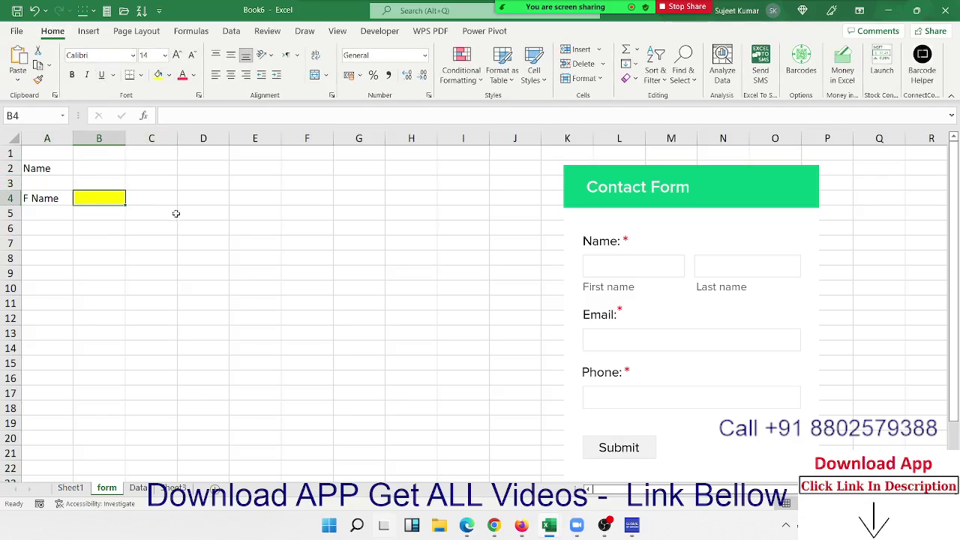
left_click(121, 232)
left_click(111, 198)
Check the Data sheet's D2 cell, return to form, and open the VBA editor with Alt+F11
left_click(138, 488)
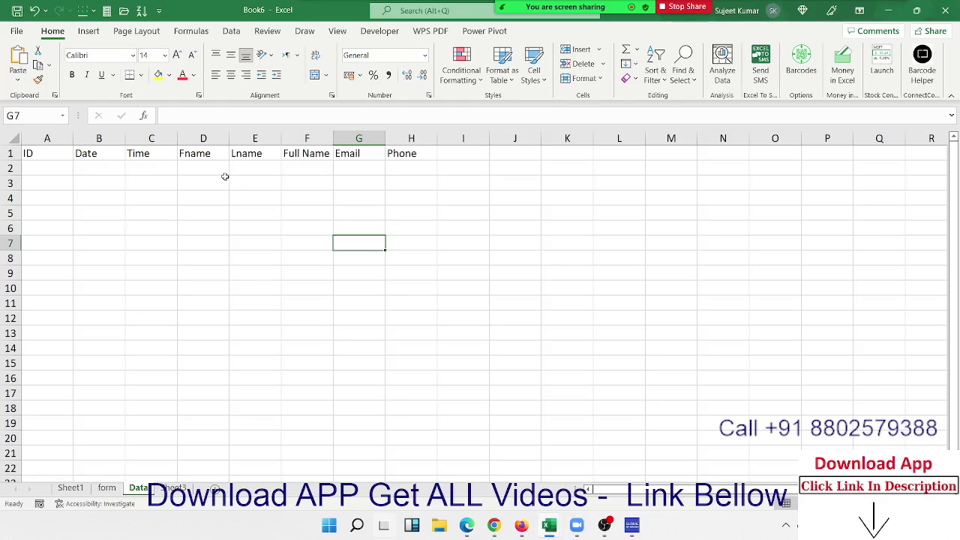
left_click(197, 165)
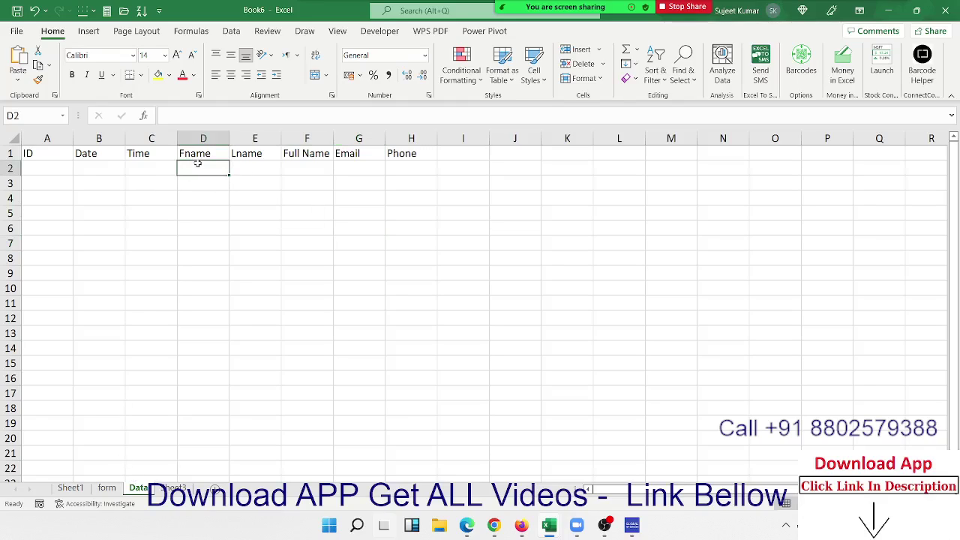
left_click(113, 492)
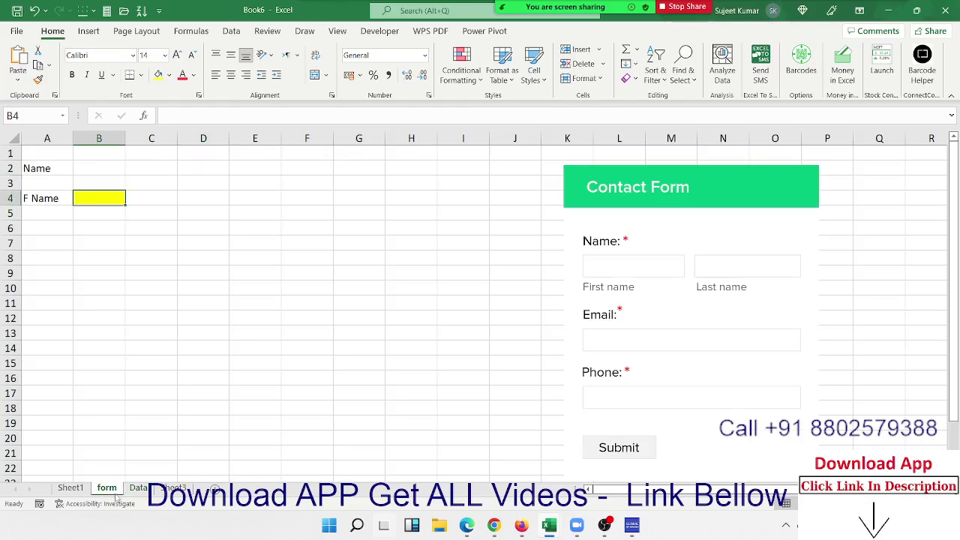
key("alt+F11")
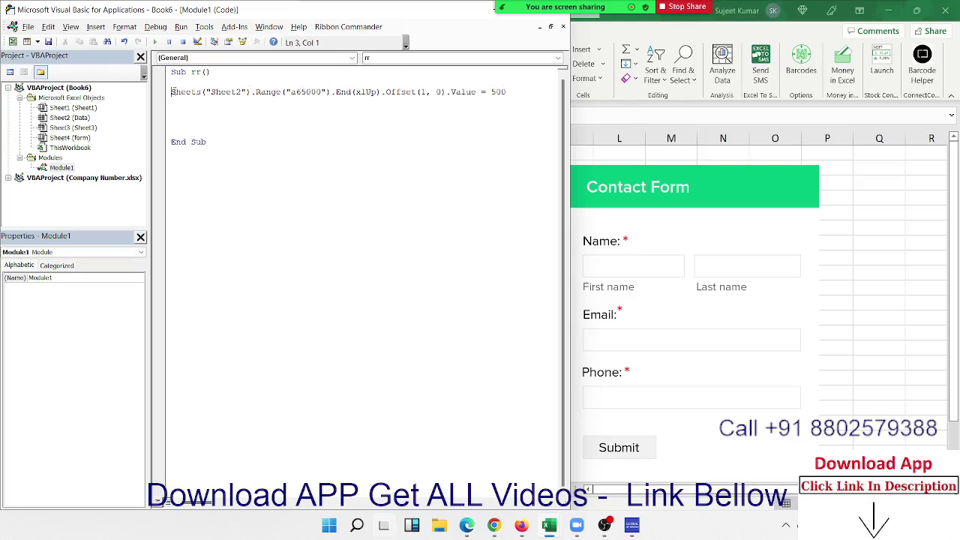
Replace 500 in the rr macro with Range("B2").Value, then return to Excel
left_click_drag(171, 92, 284, 112)
left_click(284, 114)
double_click(496, 93)
type("range")
type("(\"B")
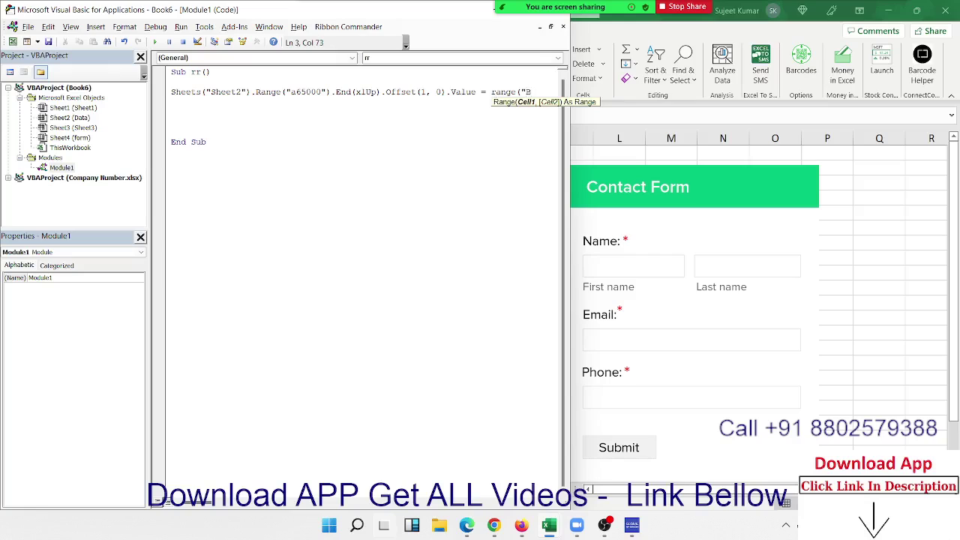
type("2\").")
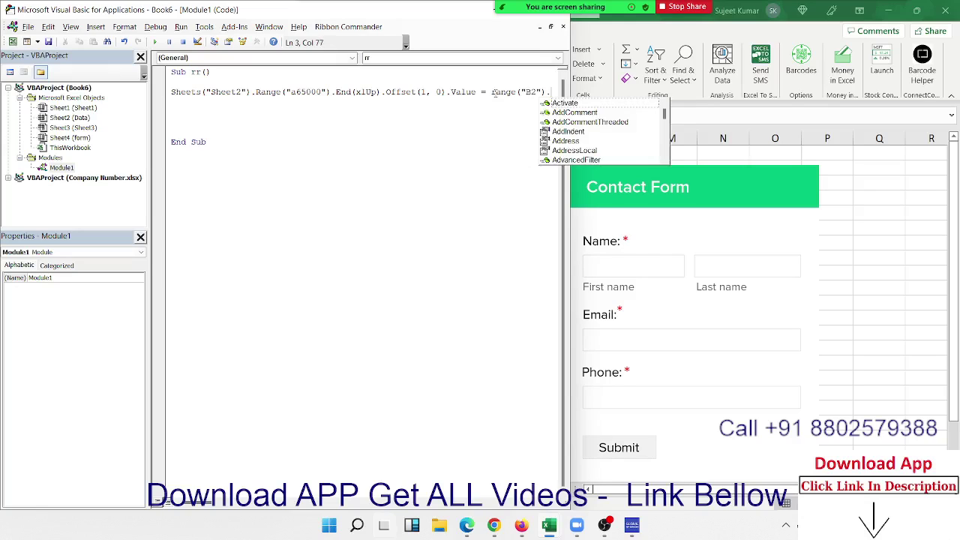
type("Value")
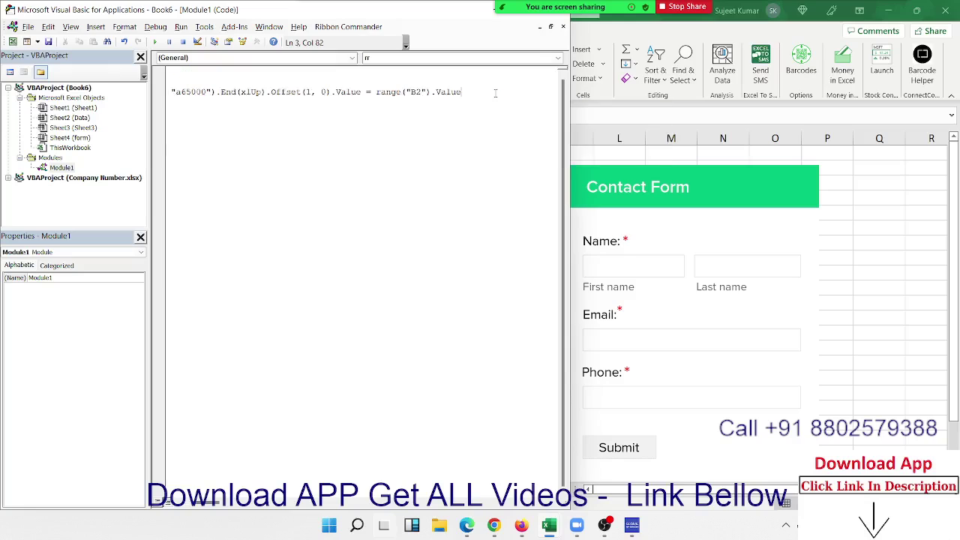
key("Return")
key("BackSpace")
key("Left")
key("Left")
key("Left")
key("Left")
key("Left")
key("Left")
key("Left")
key("Left")
key("Left")
key("Left")
key("Left")
key("Left")
key("Left")
key("Left")
key("Left")
key("Left")
key("Left")
key("Left")
key("Left")
key("Left")
key("Left")
key("Left")
key("Left")
key("Left")
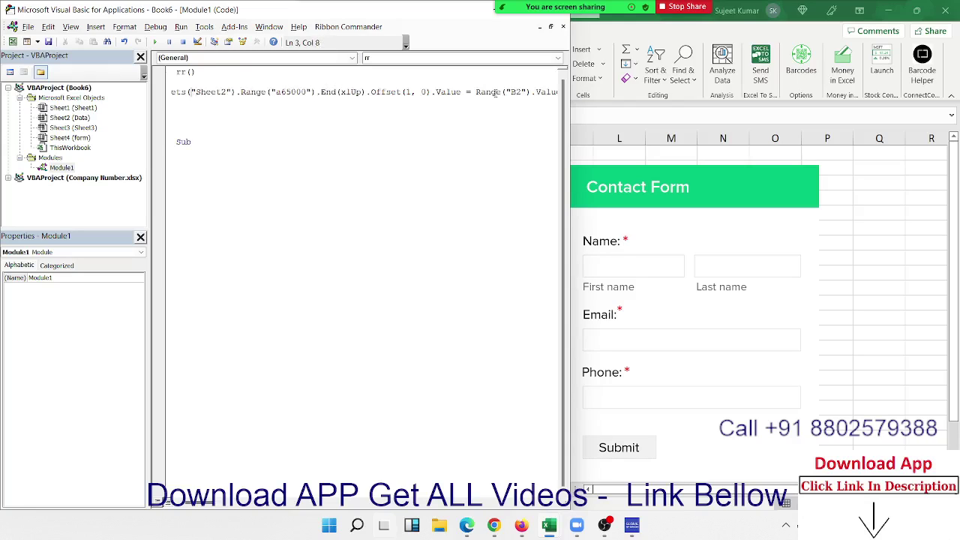
key("Left")
key("Left")
key("Left")
key("alt+F11")
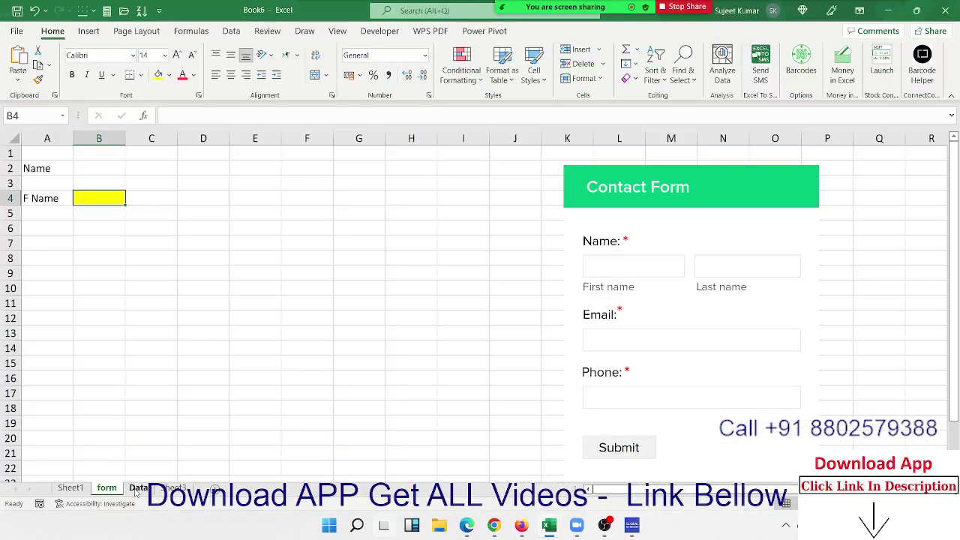
key("alt+F11")
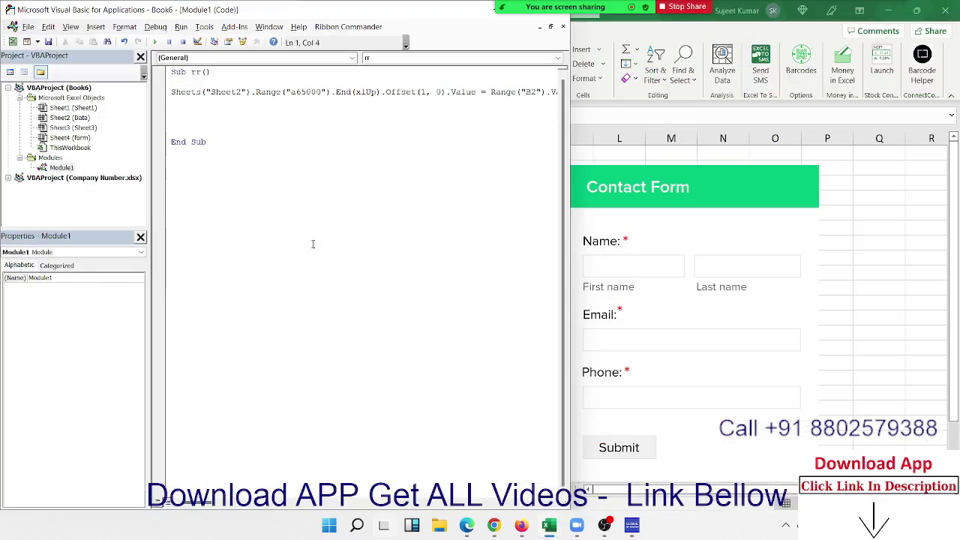
left_click(261, 129)
key("alt+F11")
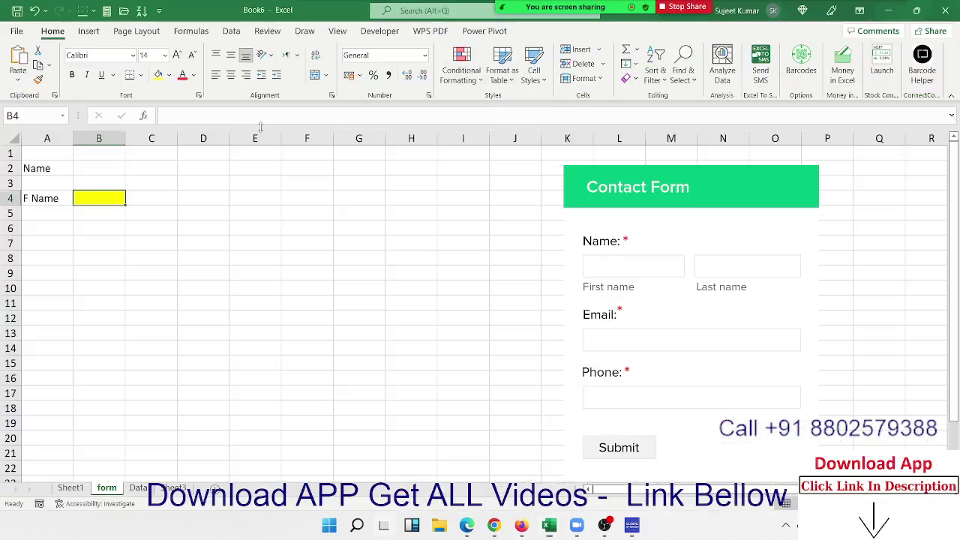